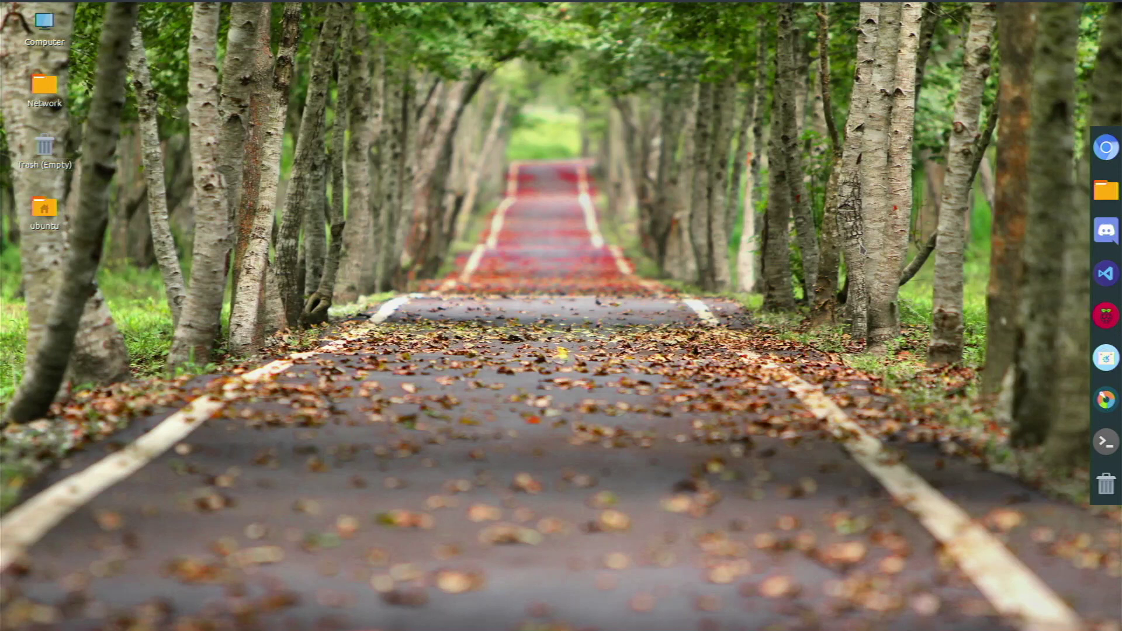
mouse_move(352, 5)
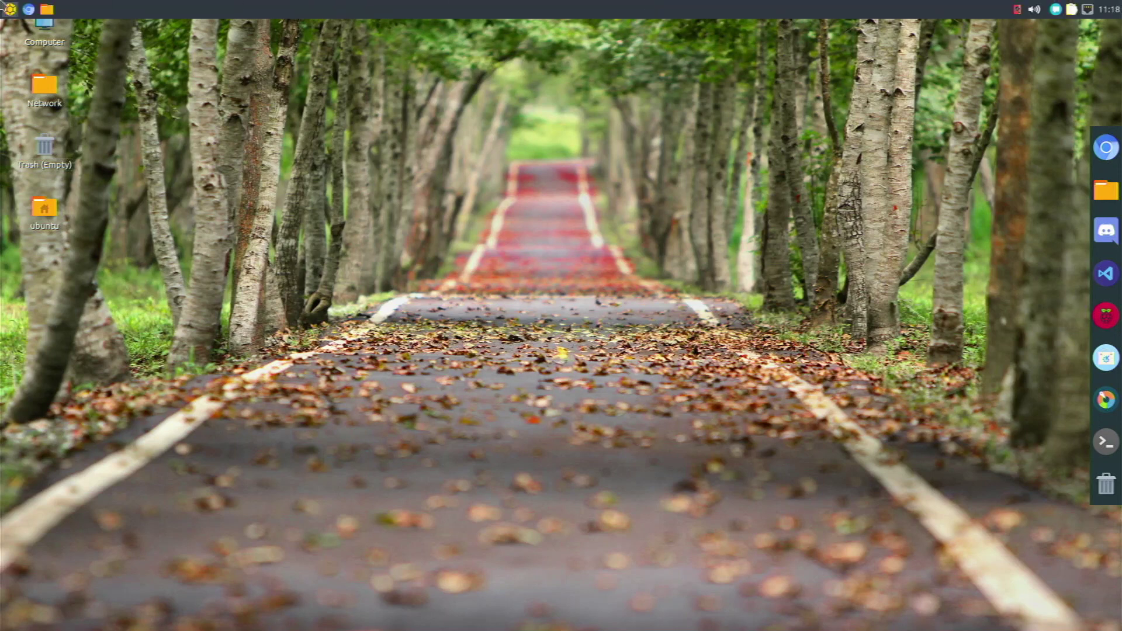
left_click(9, 9)
left_click(282, 144)
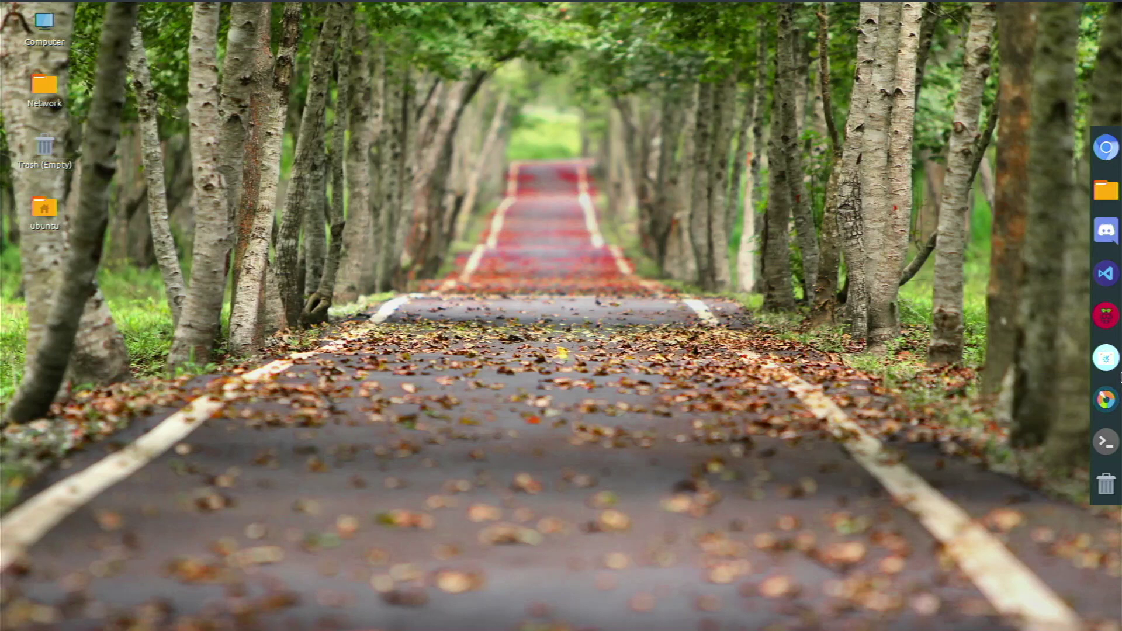
- Review the dock's appearance, behaviour and docklet preferences, then close them without changing anything
right_click(1106, 400)
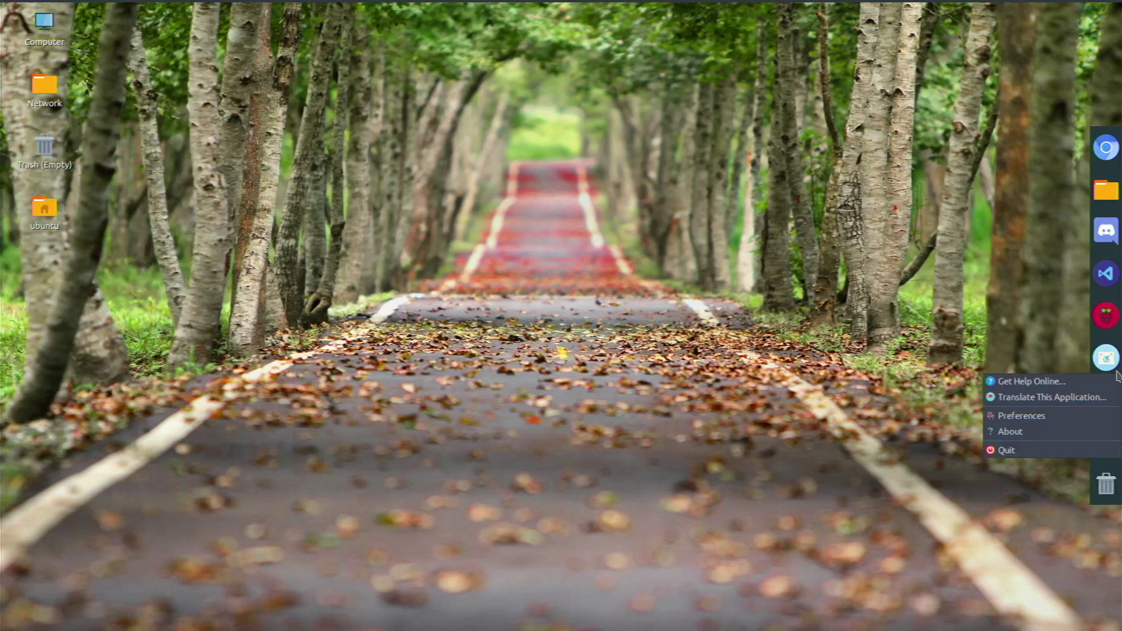
left_click(1053, 416)
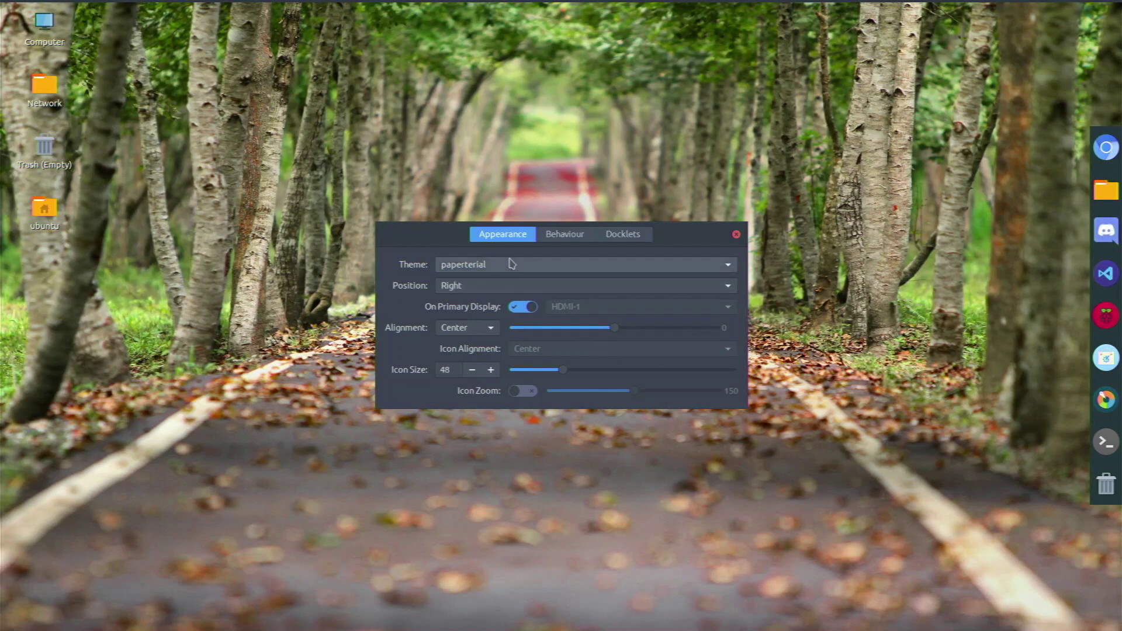
left_click(567, 237)
left_click(602, 235)
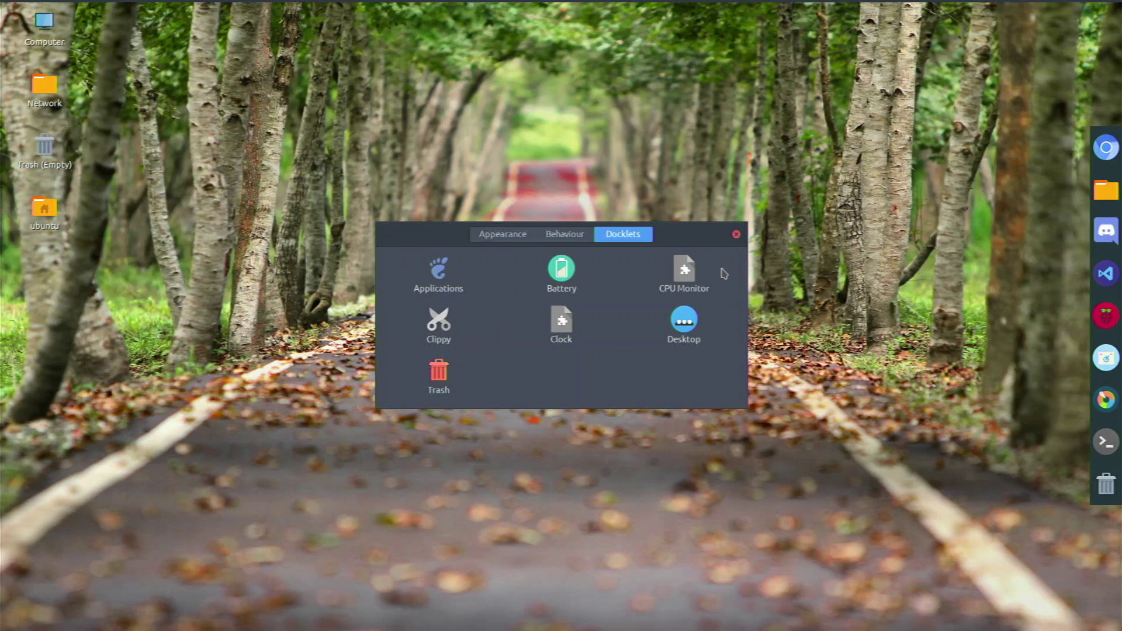
left_click(736, 234)
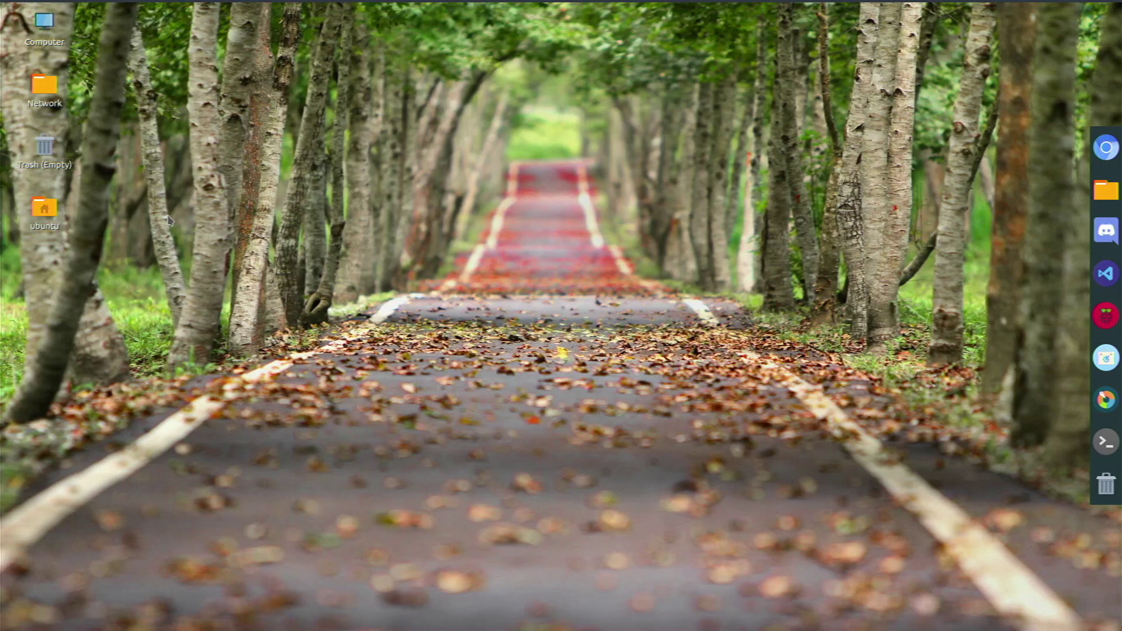
left_click_drag(45, 265, 76, 118)
left_click(80, 121)
- Open the home folder in the file manager to view its contents, then close the window
mouse_move(61, 3)
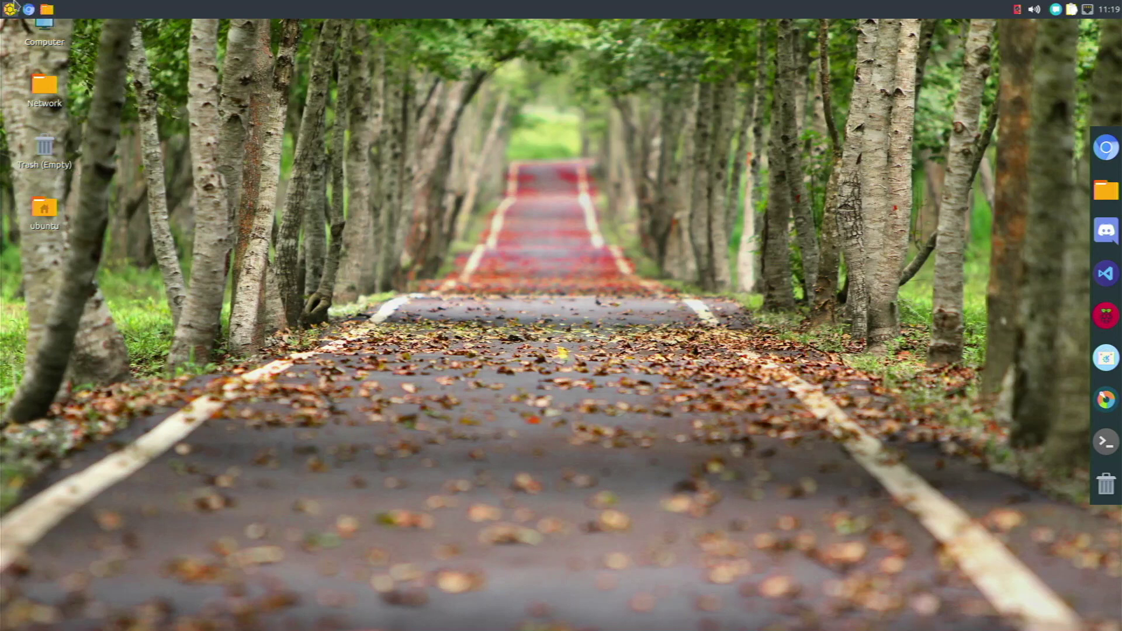
left_click(52, 7)
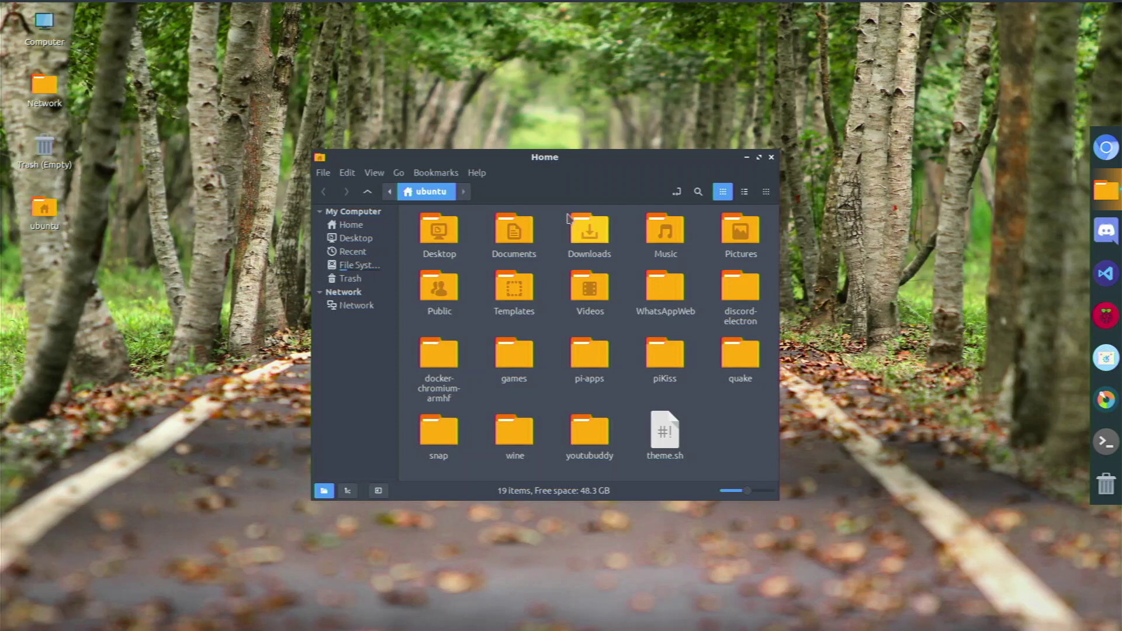
left_click_drag(568, 155, 540, 138)
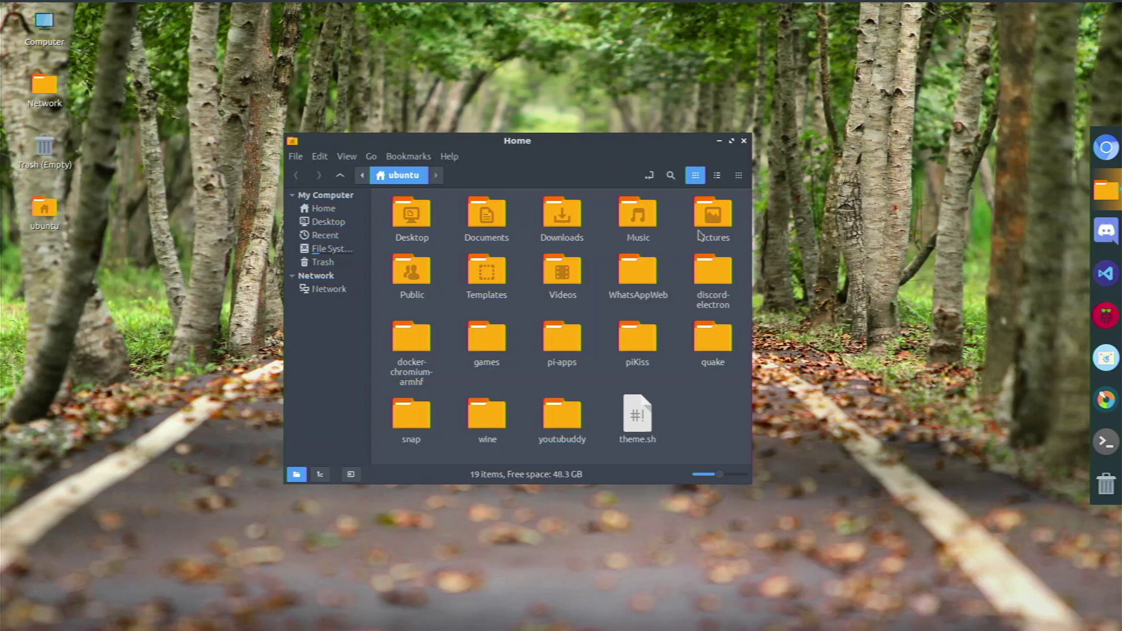
left_click(744, 141)
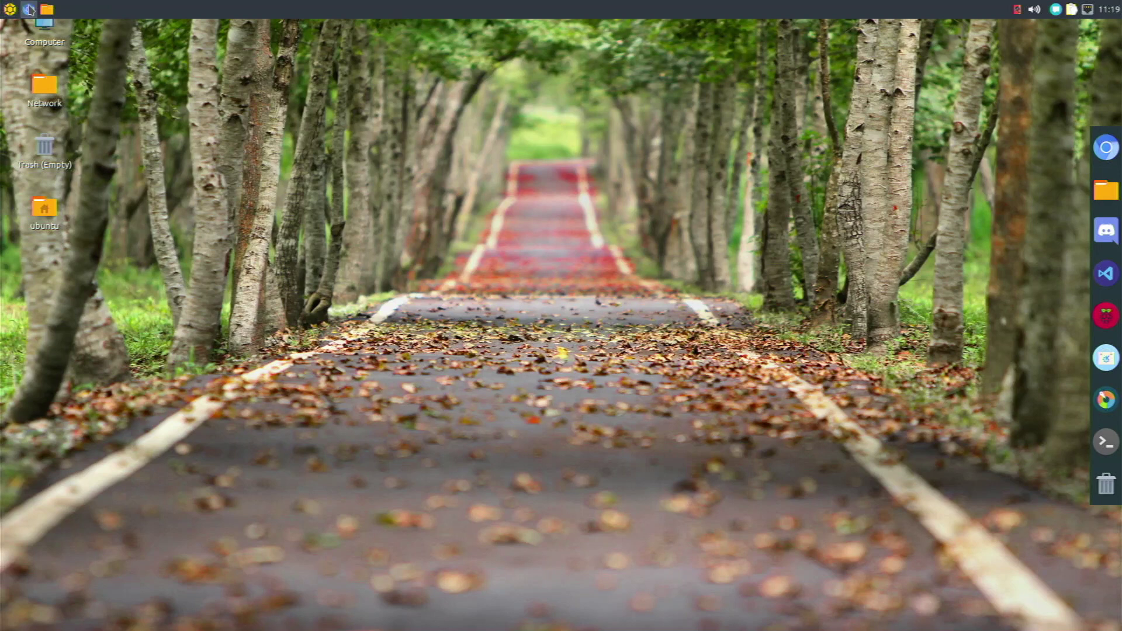
- Launch Raspberry Pi Imager, look through its list of operating systems and close it
left_click(10, 9)
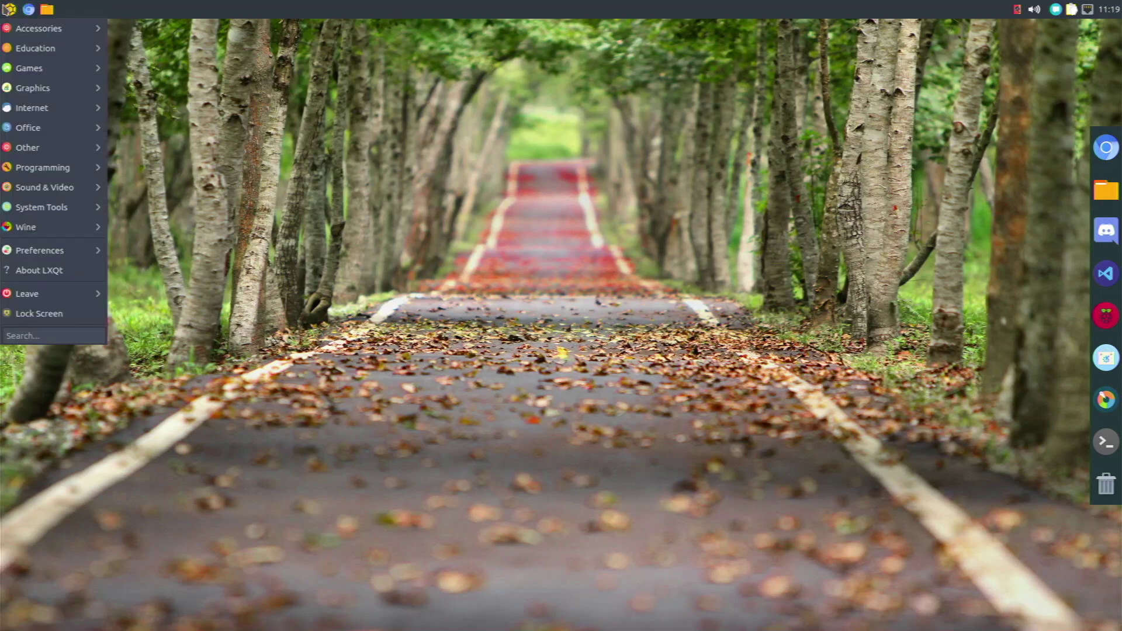
mouse_move(15, 32)
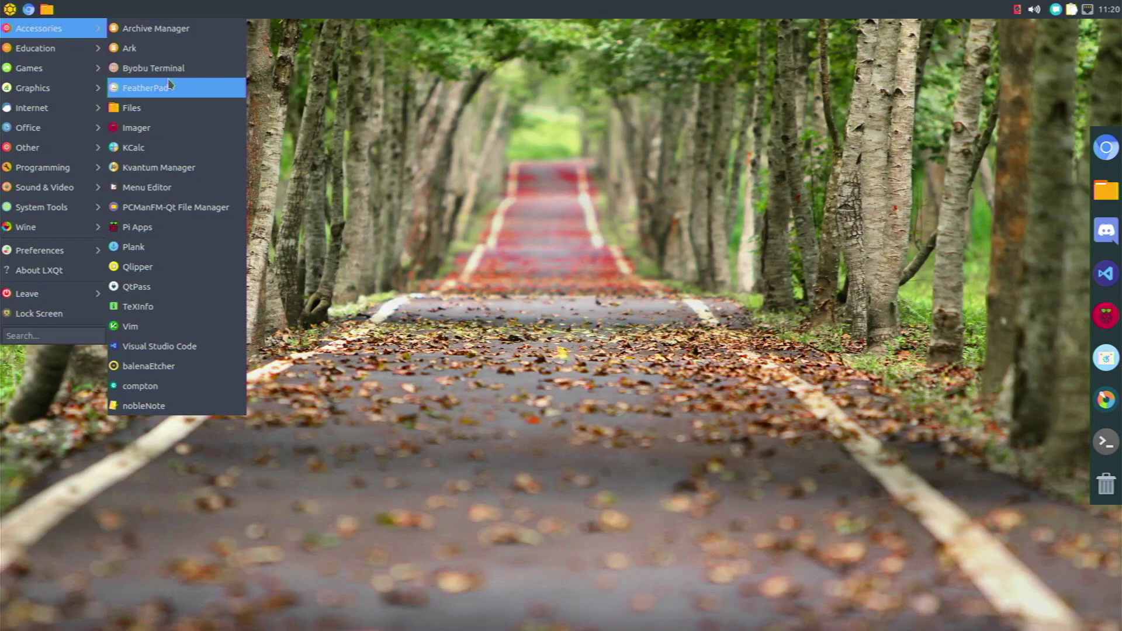
left_click(163, 128)
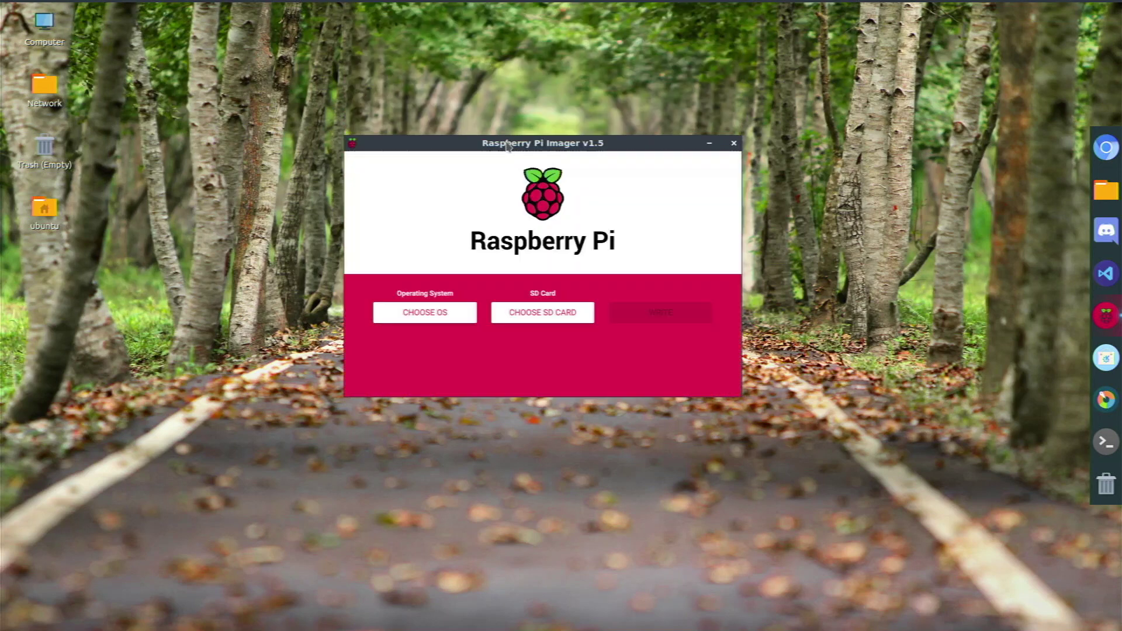
left_click_drag(477, 146, 429, 130)
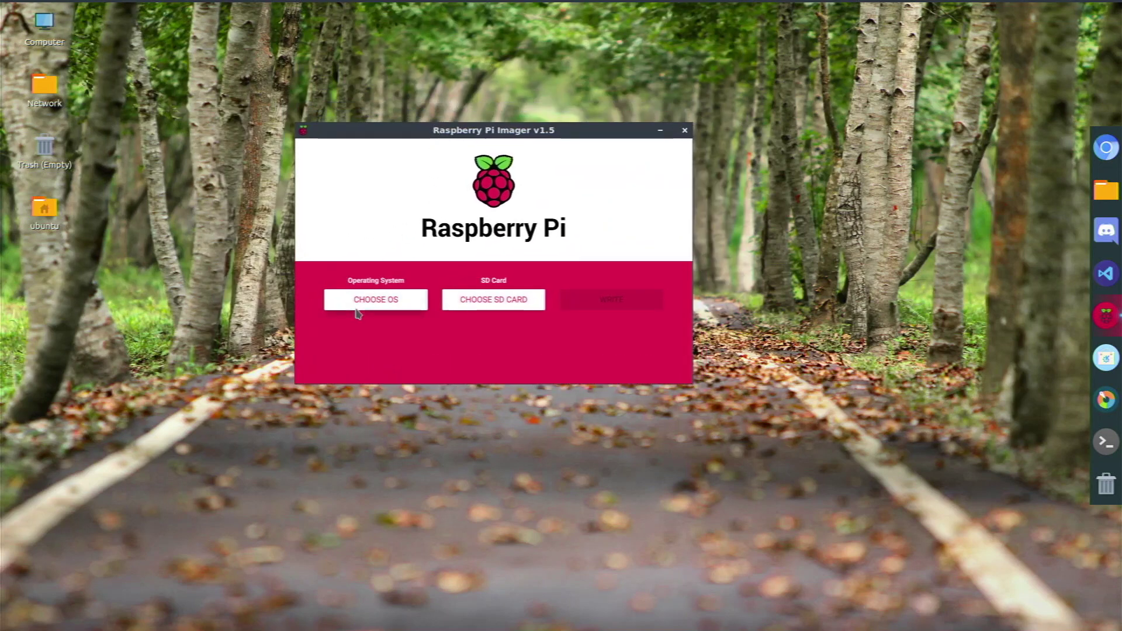
left_click(357, 305)
scroll(462, 269, "down", 5)
scroll(462, 269, "up", 5)
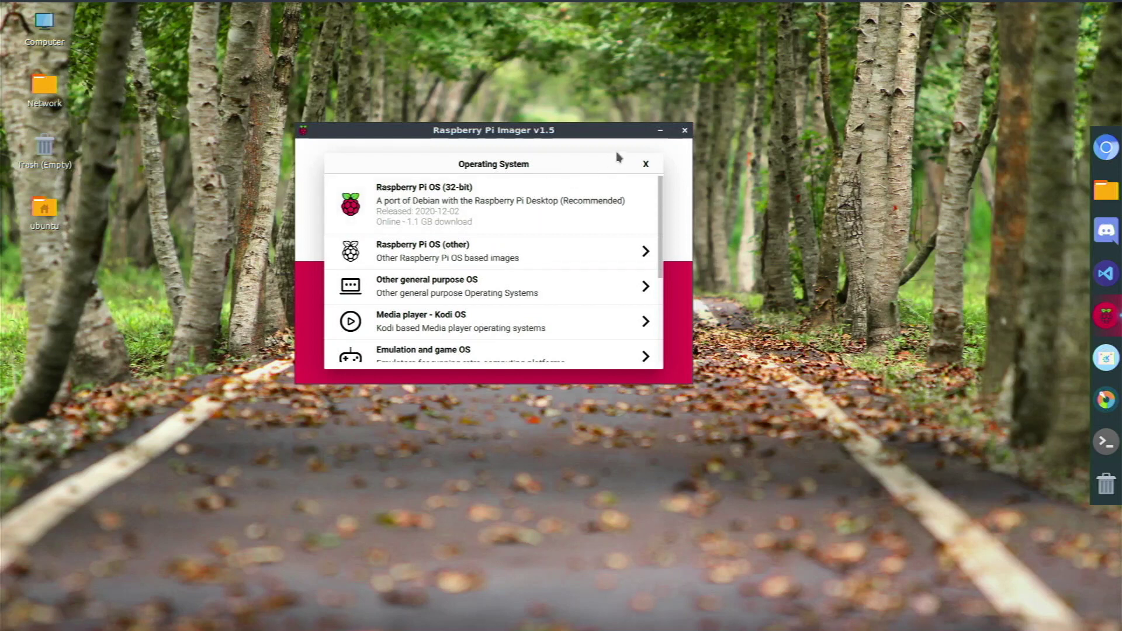
left_click(685, 130)
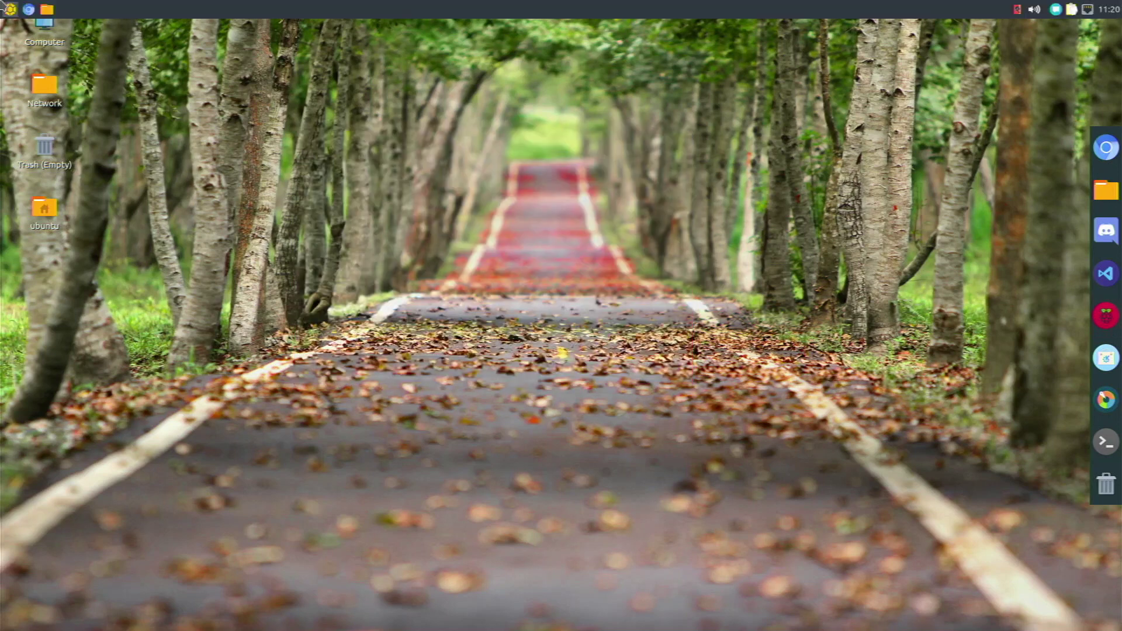
- Launch balenaEtcher from the accessories to check that it opens, then close it
left_click(10, 9)
mouse_move(42, 34)
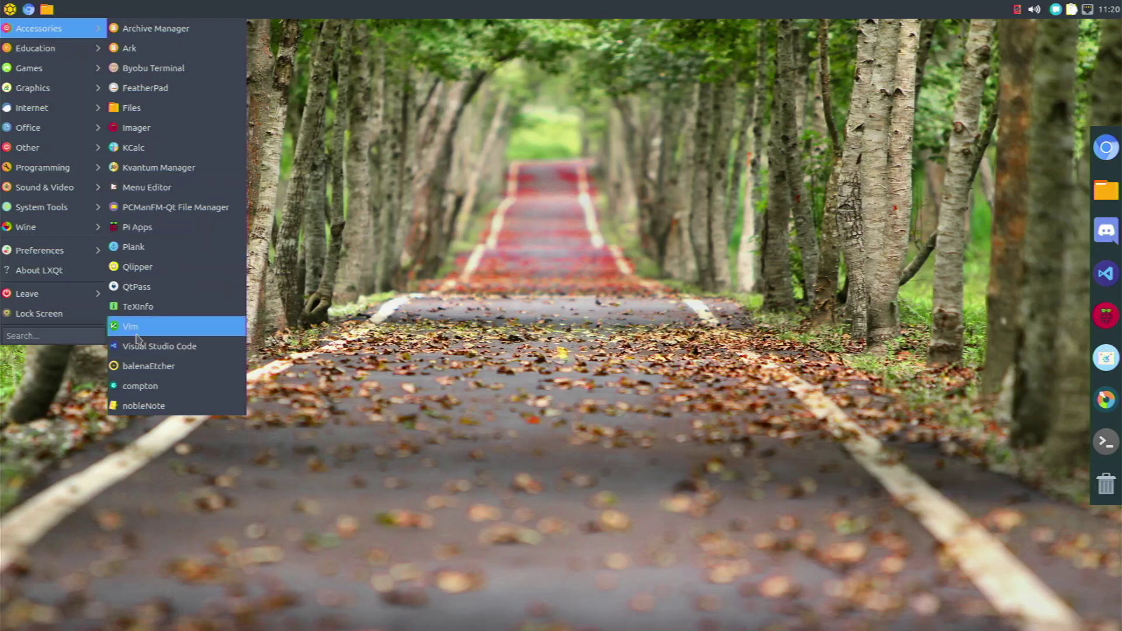
left_click(190, 374)
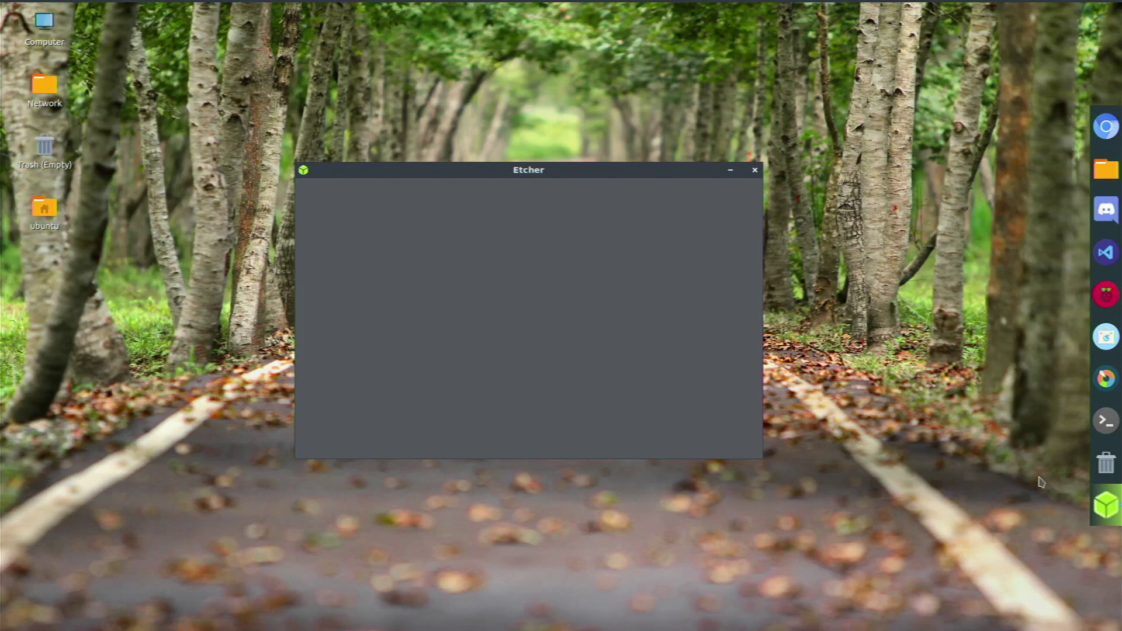
left_click(756, 170)
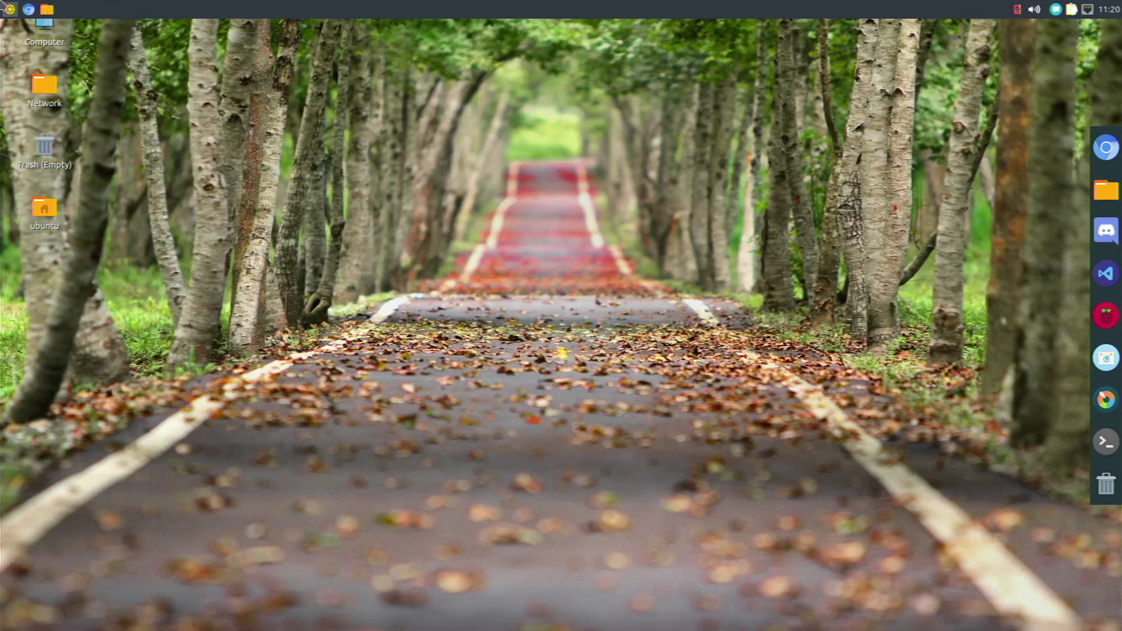
- Examine the installed applications in the Accessories, Games, Graphics and Internet categories
left_click(10, 9)
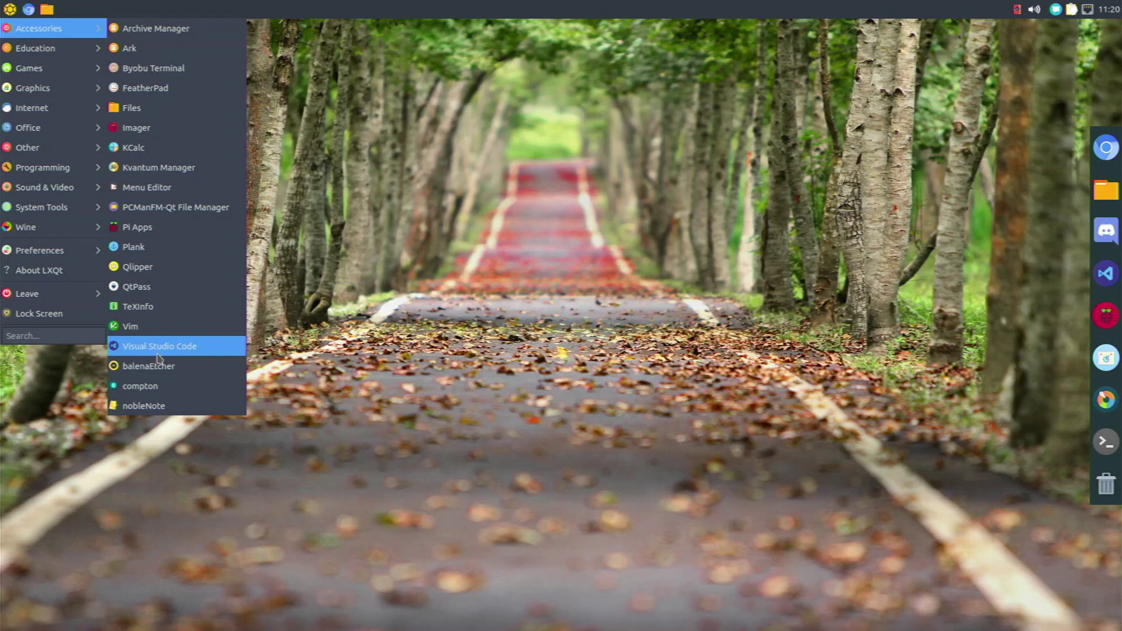
mouse_move(51, 55)
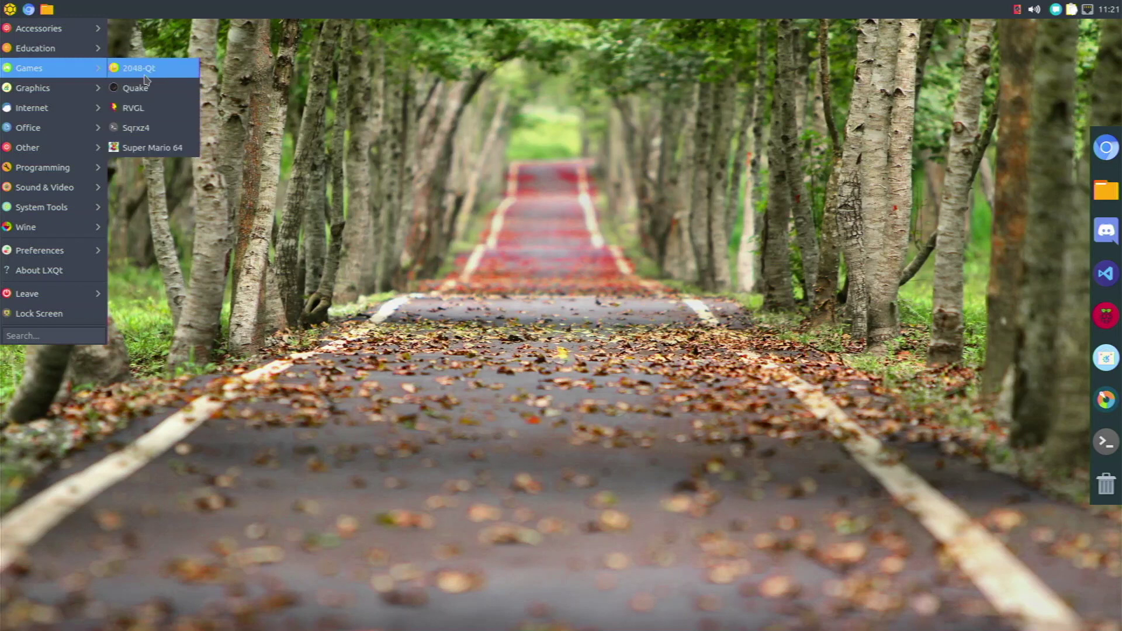
mouse_move(77, 91)
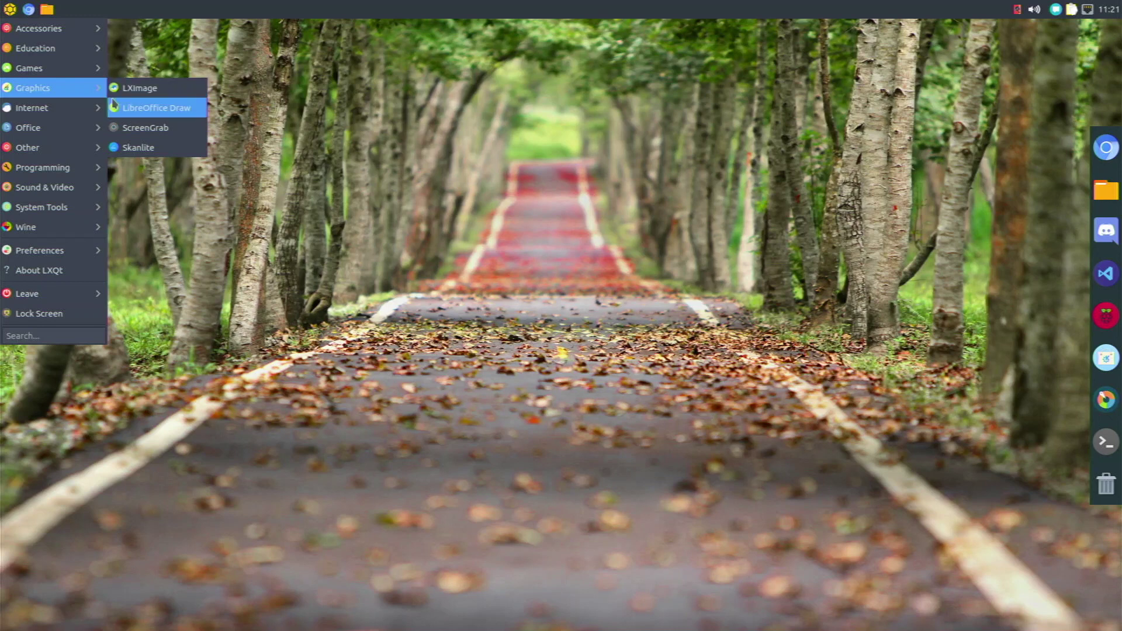
mouse_move(94, 108)
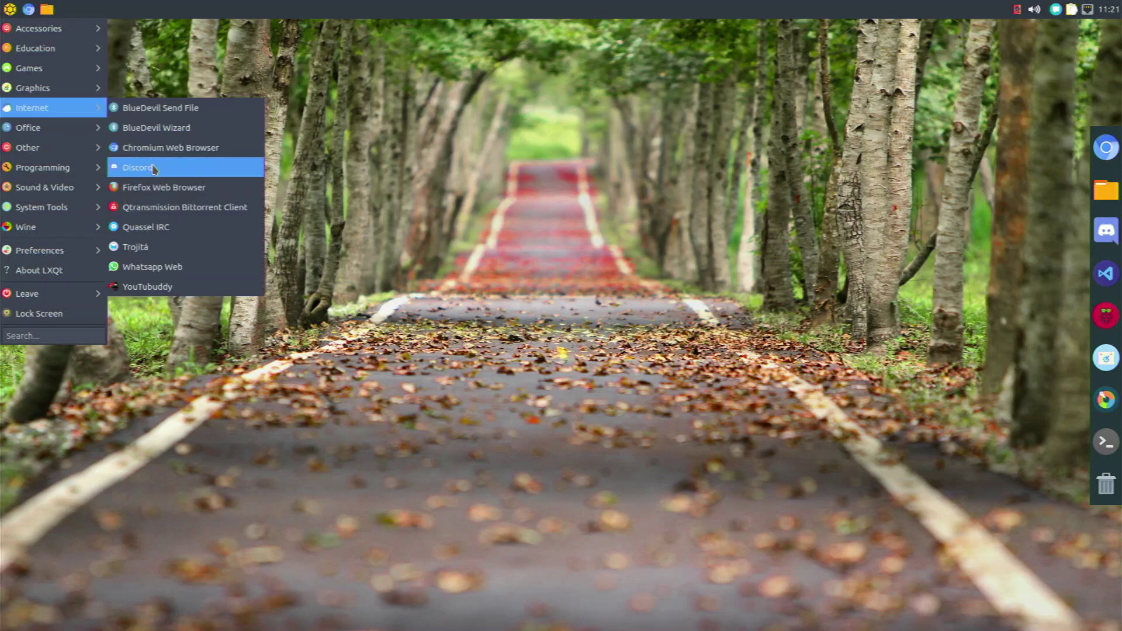
left_click_drag(178, 173, 186, 150)
left_click_drag(310, 282, 309, 282)
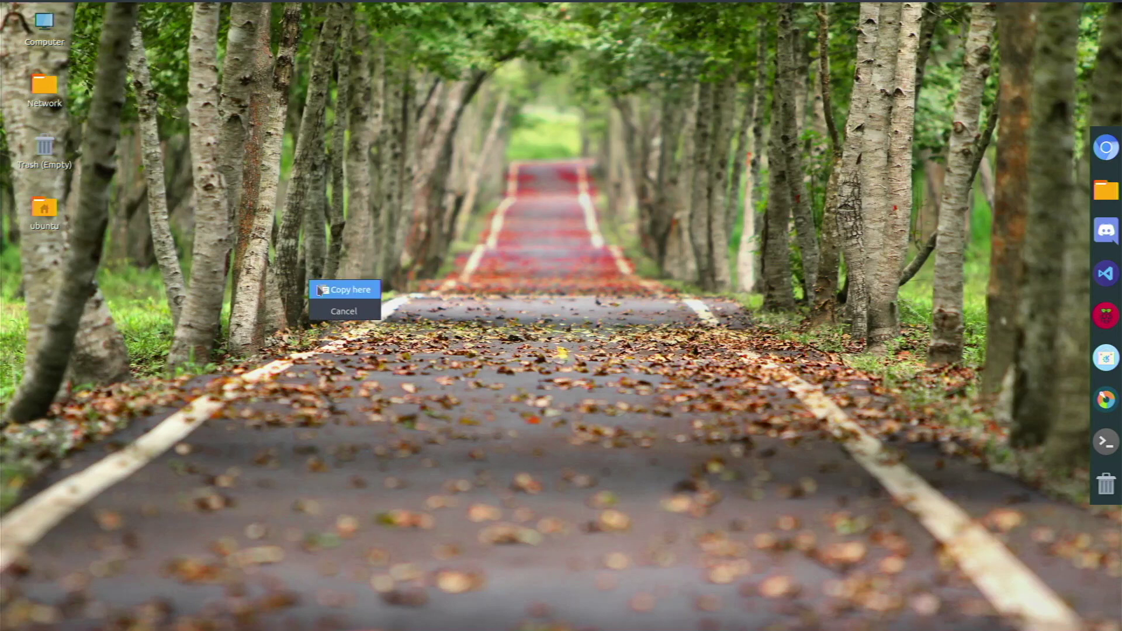
left_click(323, 310)
- Examine the installed applications in the Education, Office, Other, Programming, Sound & Video and System Tools categories
left_click(3, 6)
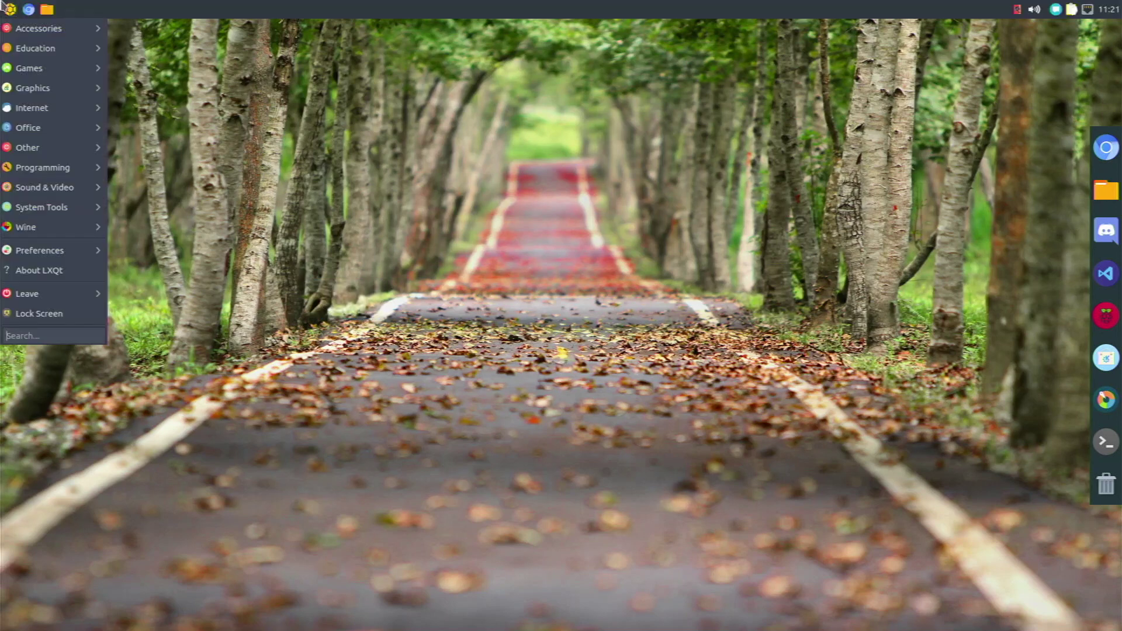
mouse_move(14, 24)
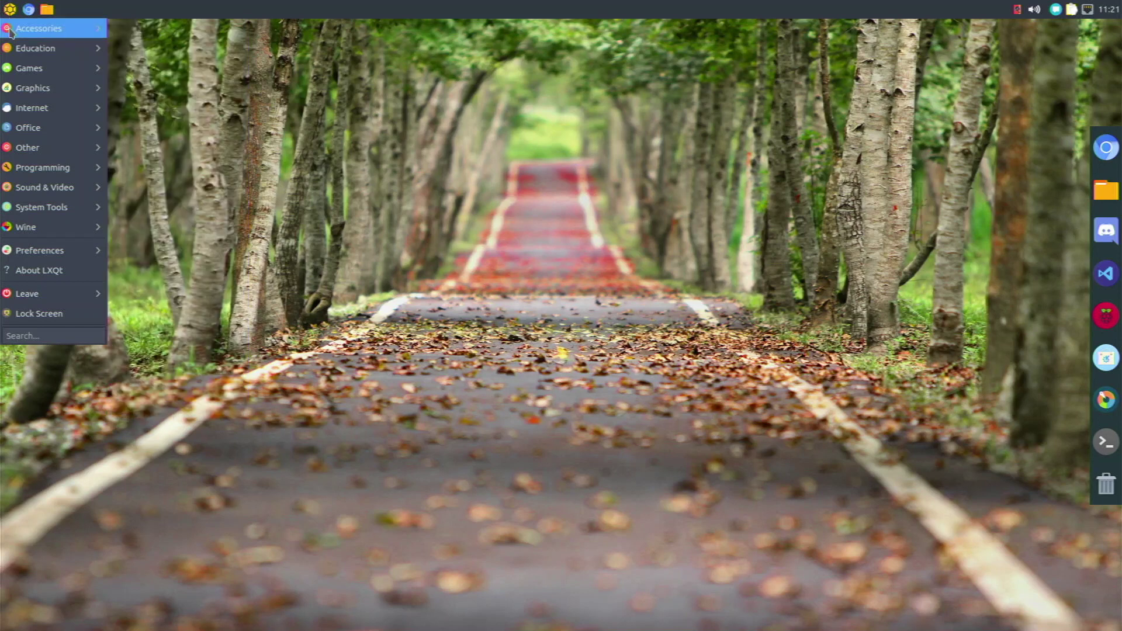
mouse_move(5, 47)
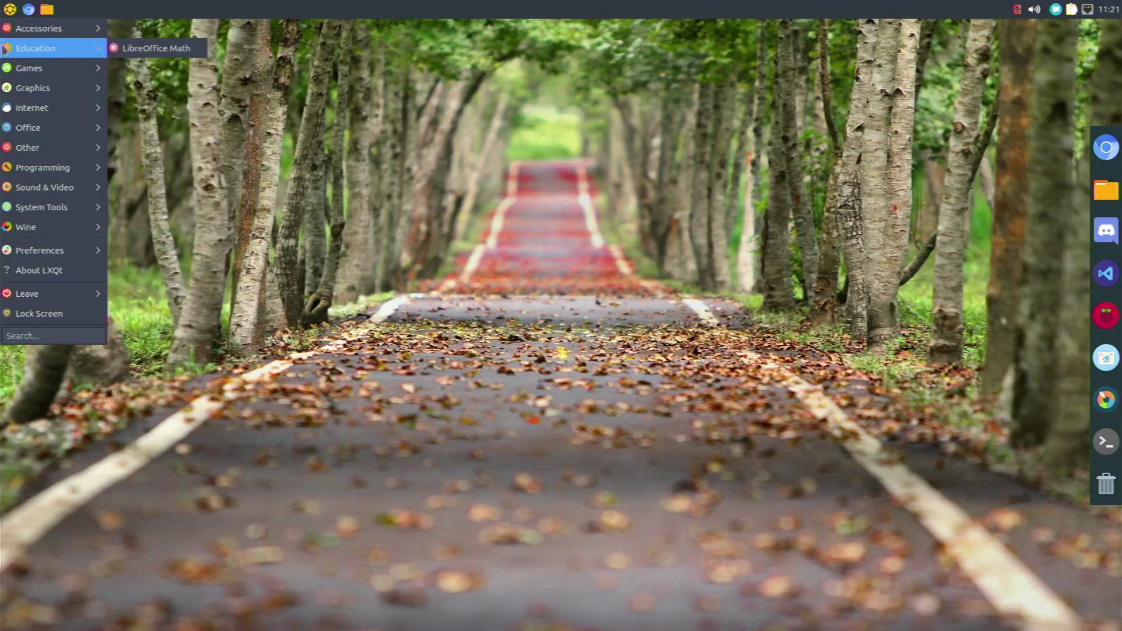
mouse_move(15, 117)
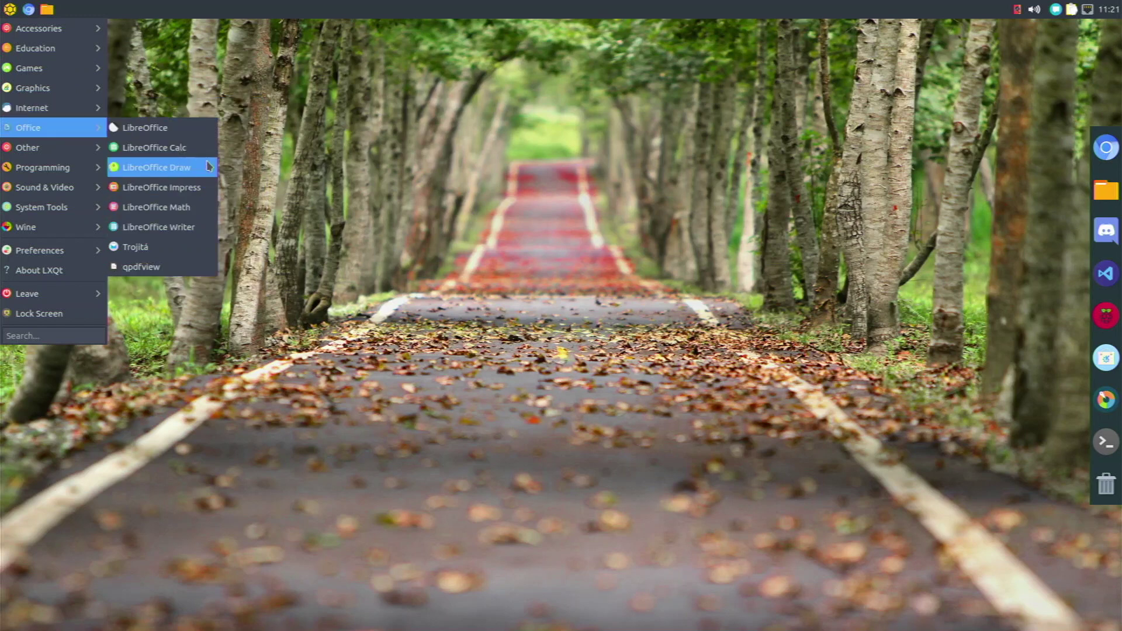
mouse_move(85, 148)
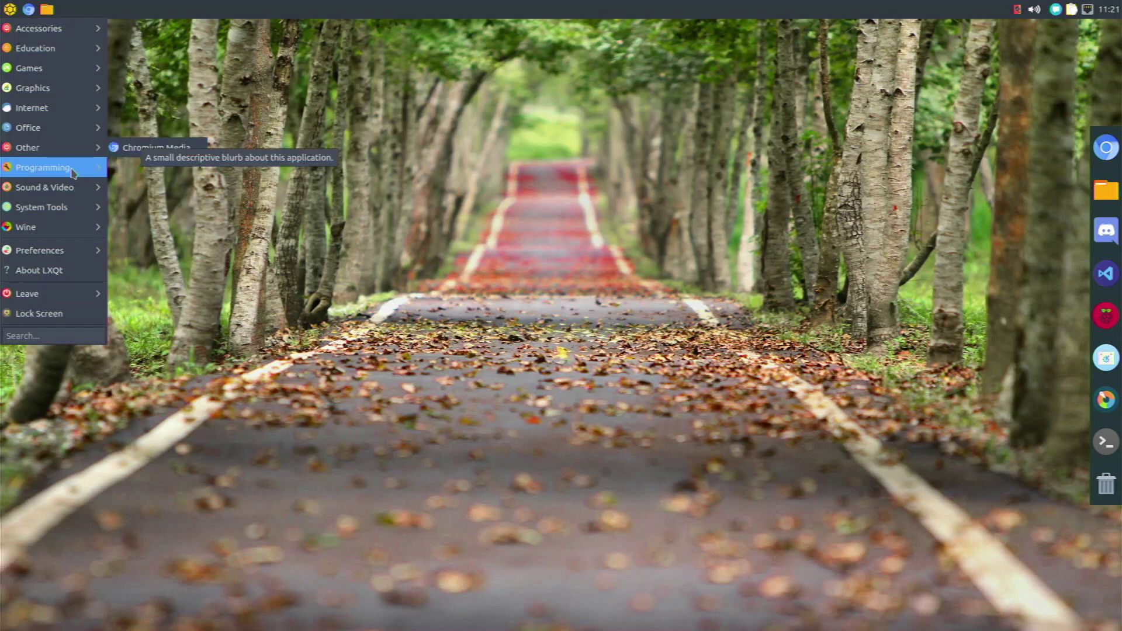
mouse_move(75, 174)
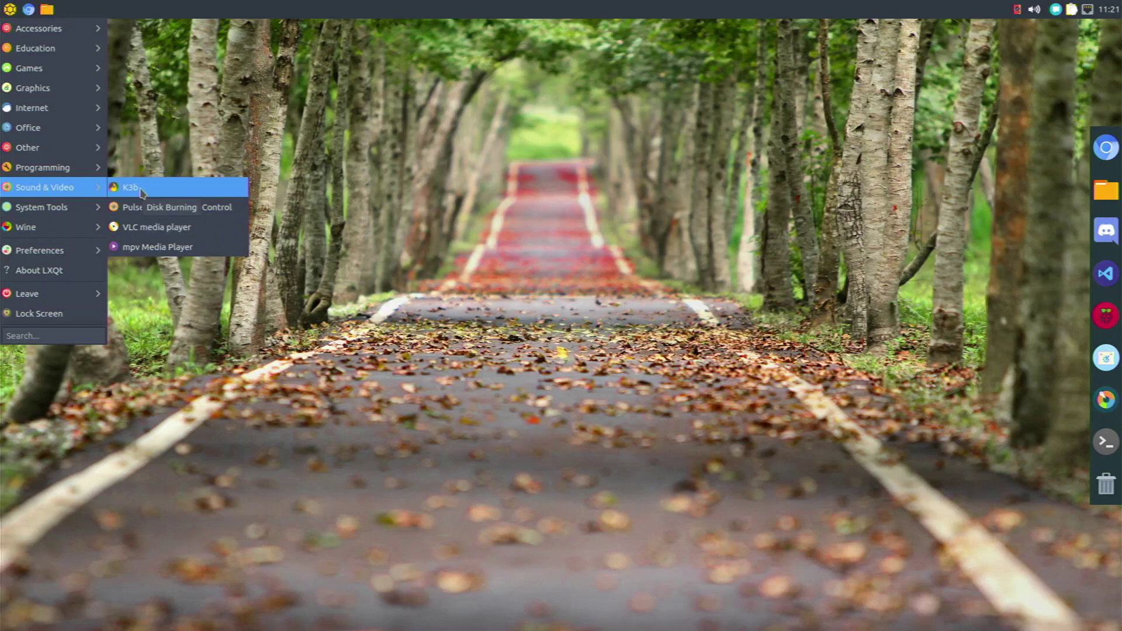
mouse_move(109, 215)
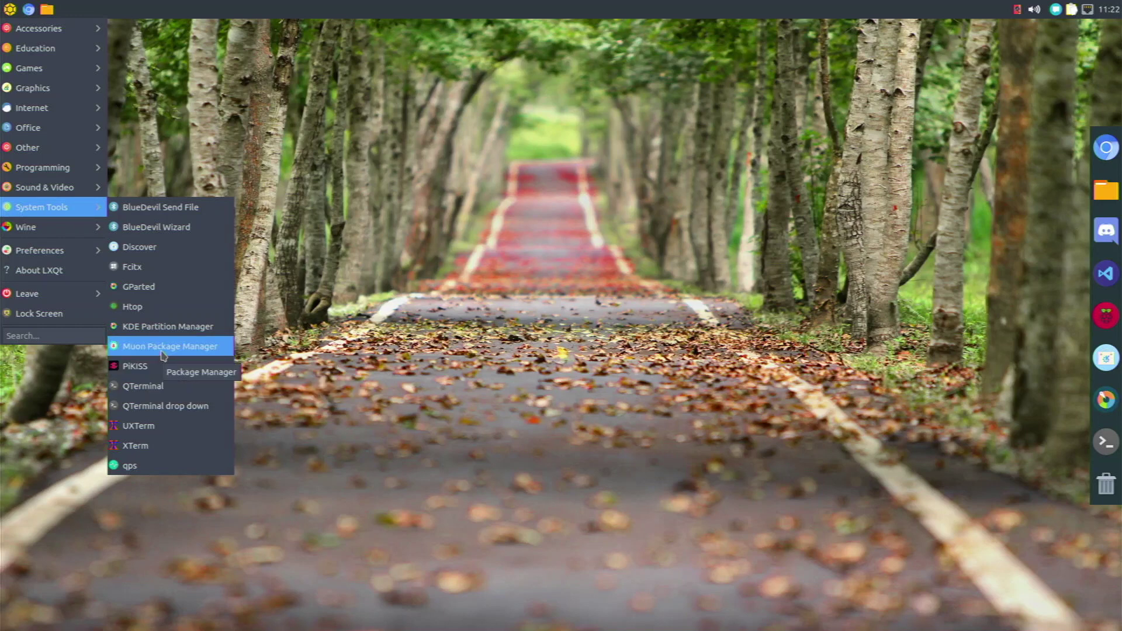
- Launch the 7-Zip File Manager from the installed Wine programs
mouse_move(54, 231)
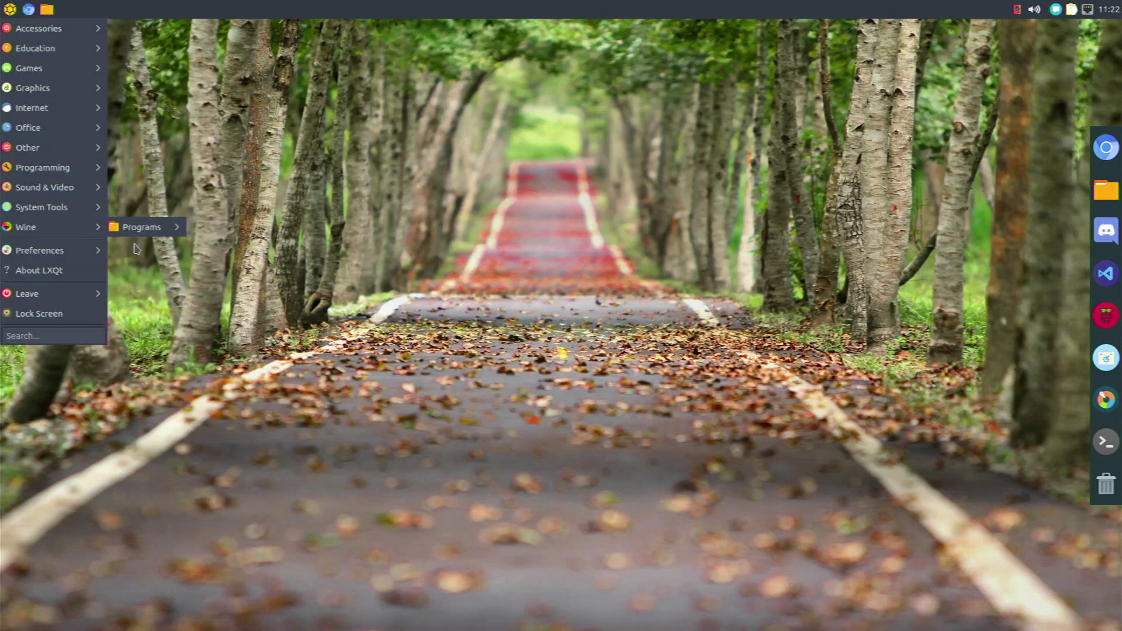
mouse_move(165, 233)
mouse_move(232, 237)
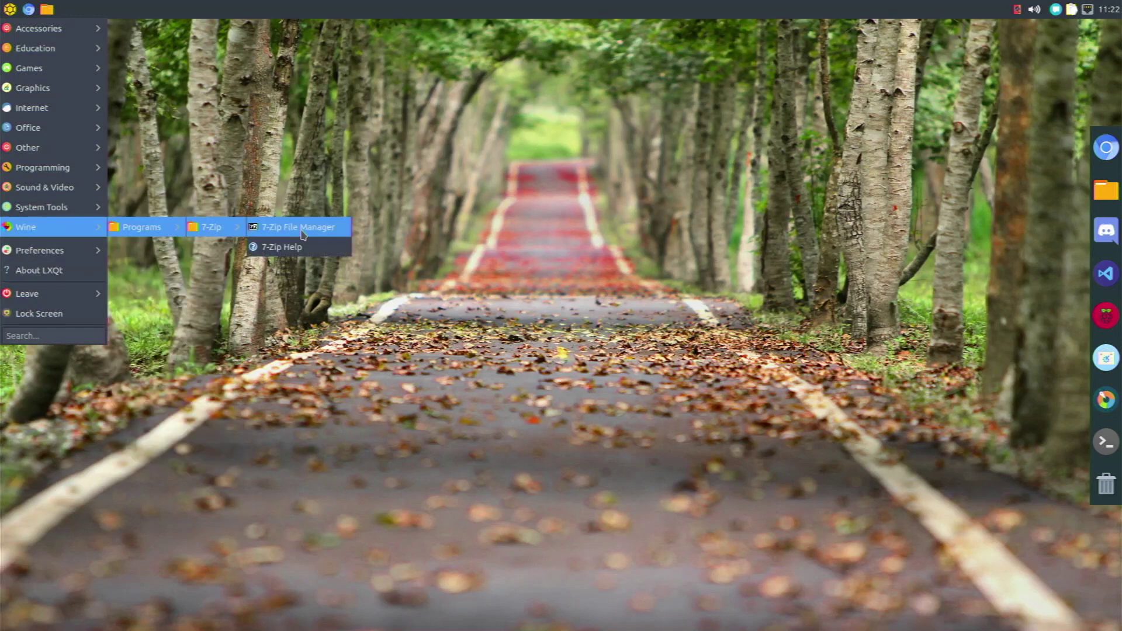
left_click(292, 227)
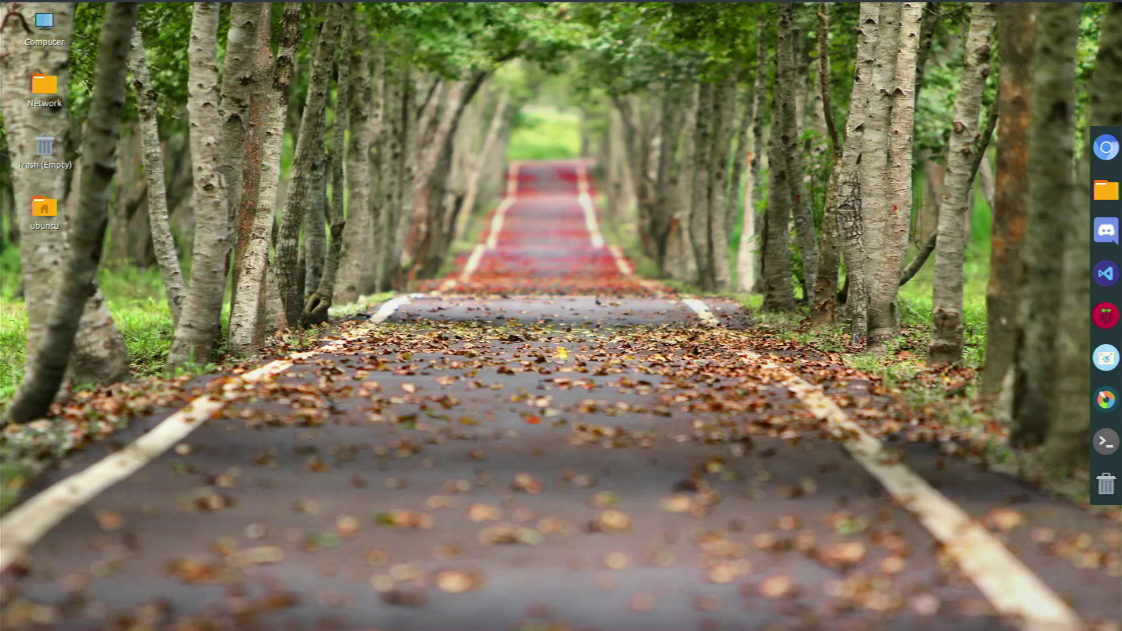
- Open a terminal window and move it slightly higher on the desktop
left_click(1114, 445)
left_click_drag(470, 178, 487, 158)
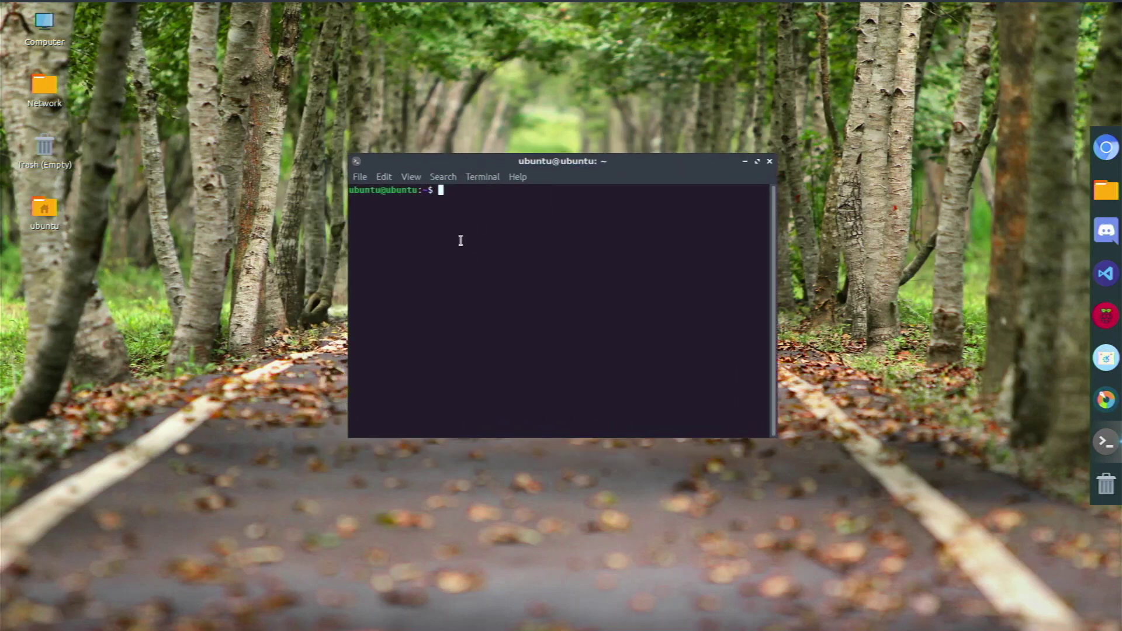
- Run neofetch in the terminal and examine the operating system version it reports
type("neofetch")
key("Return")
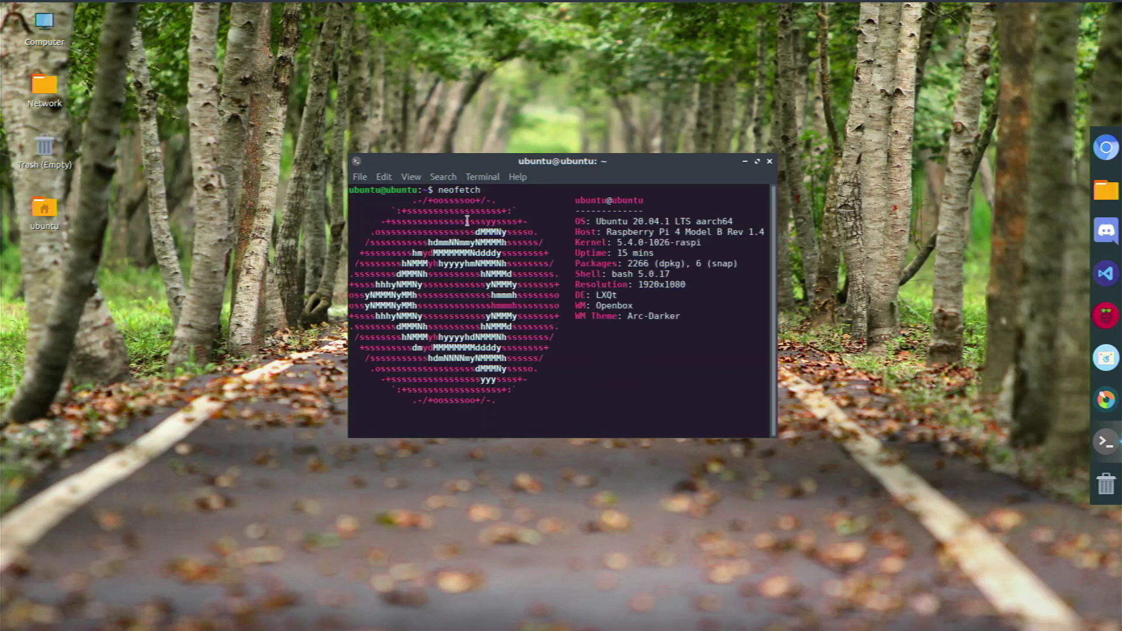
left_click_drag(606, 224, 634, 222)
left_click(666, 222)
left_click(639, 221)
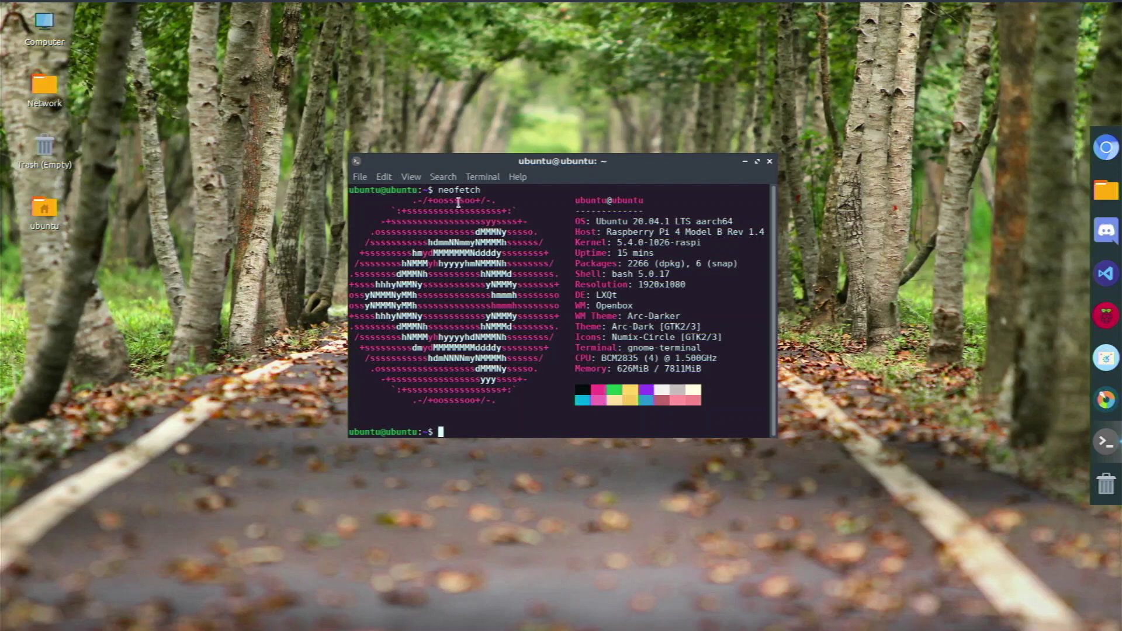
- Examine the operating system and window theme lines of the neofetch output and close the terminal
mouse_move(507, 164)
left_mouse_down()
mouse_move(572, 141)
mouse_move(488, 155)
left_mouse_up()
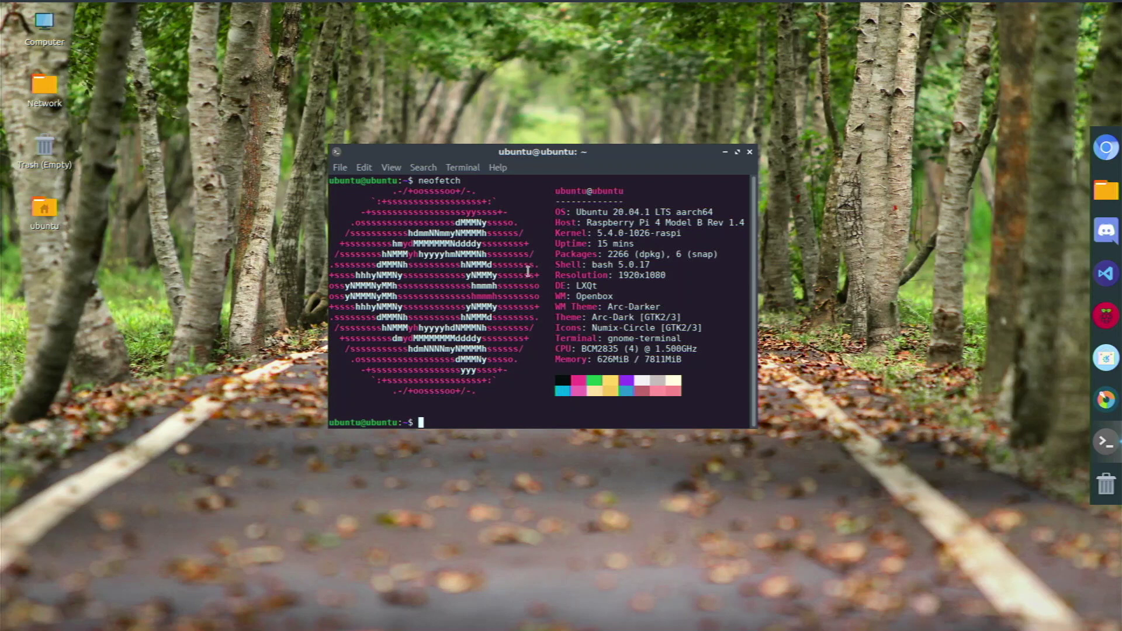
left_click_drag(573, 212, 712, 219)
left_click(674, 223)
triple_click(605, 307)
left_click(648, 316)
left_click_drag(610, 166, 612, 179)
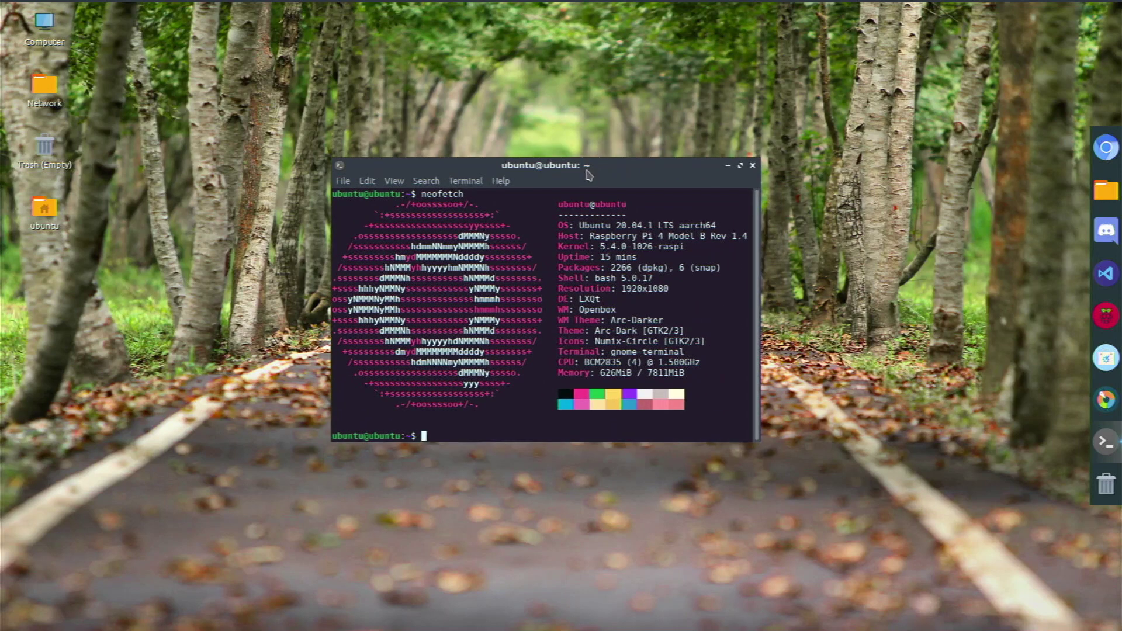
left_click(752, 166)
- Open the LXQt appearance settings to view the widget style and GTK themes
left_click(4, 7)
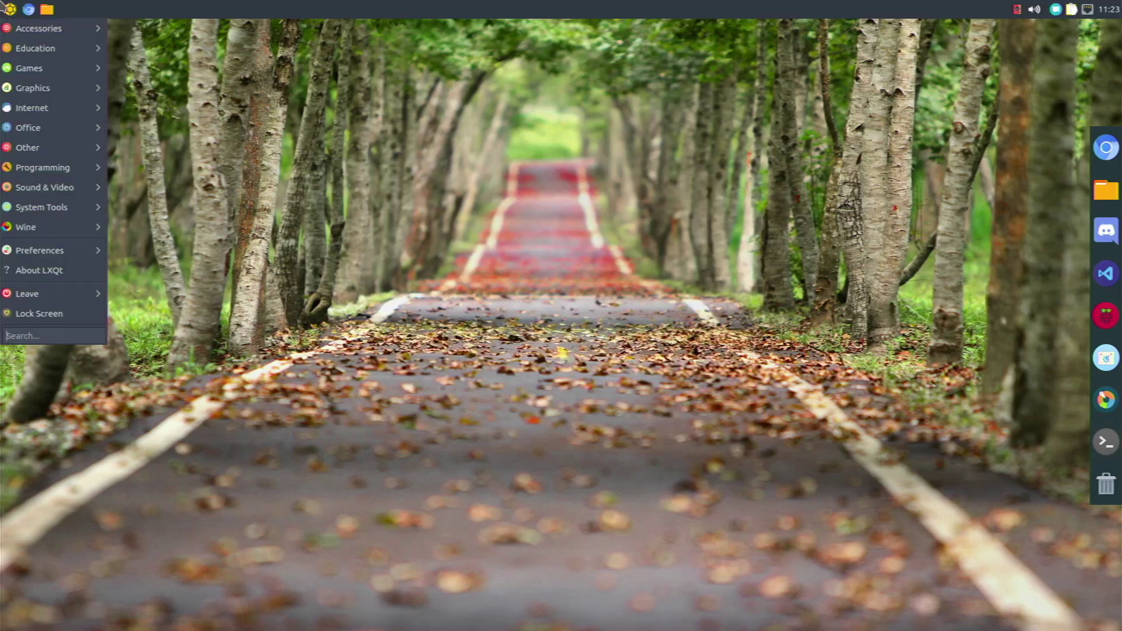
mouse_move(44, 258)
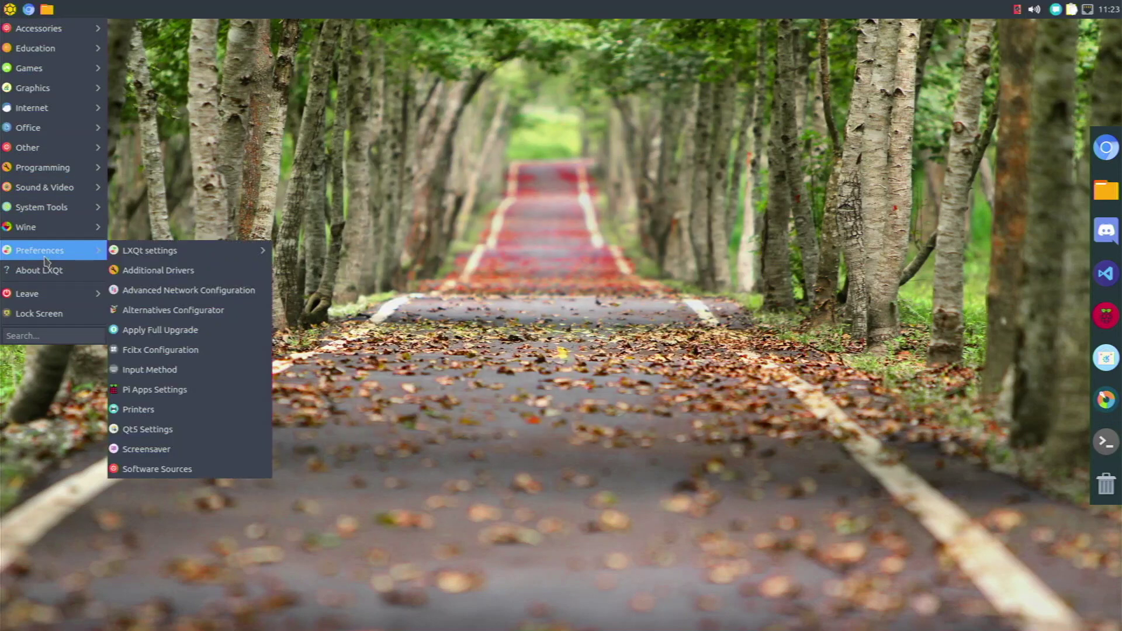
mouse_move(187, 252)
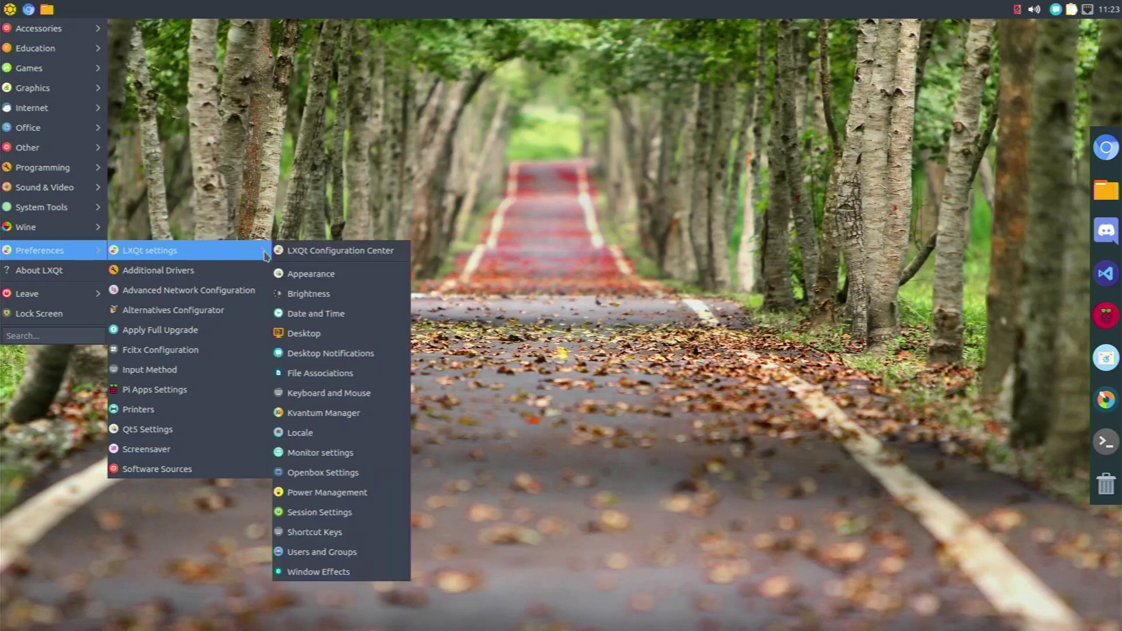
left_click(309, 281)
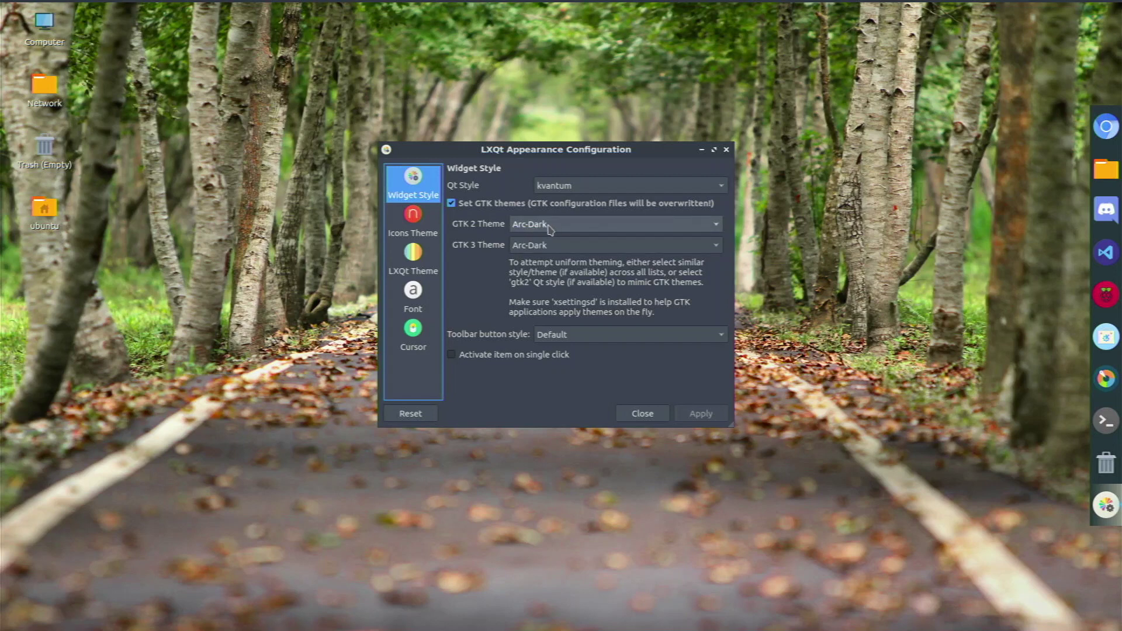
- Review the available icon and cursor themes and close the appearance settings
left_click(427, 226)
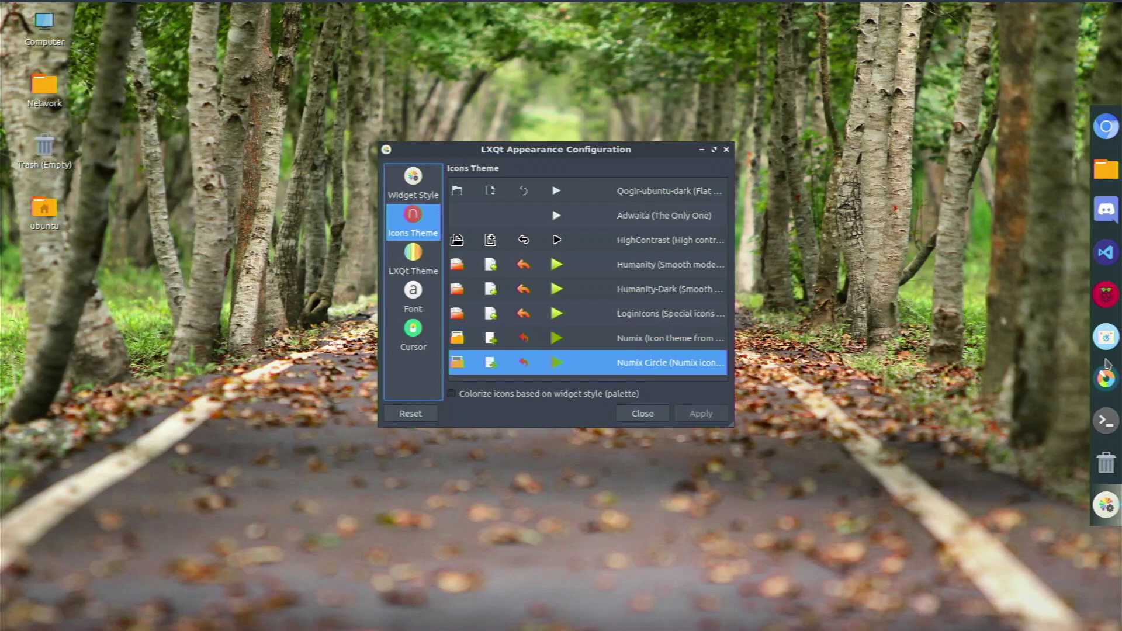
left_click(1102, 295)
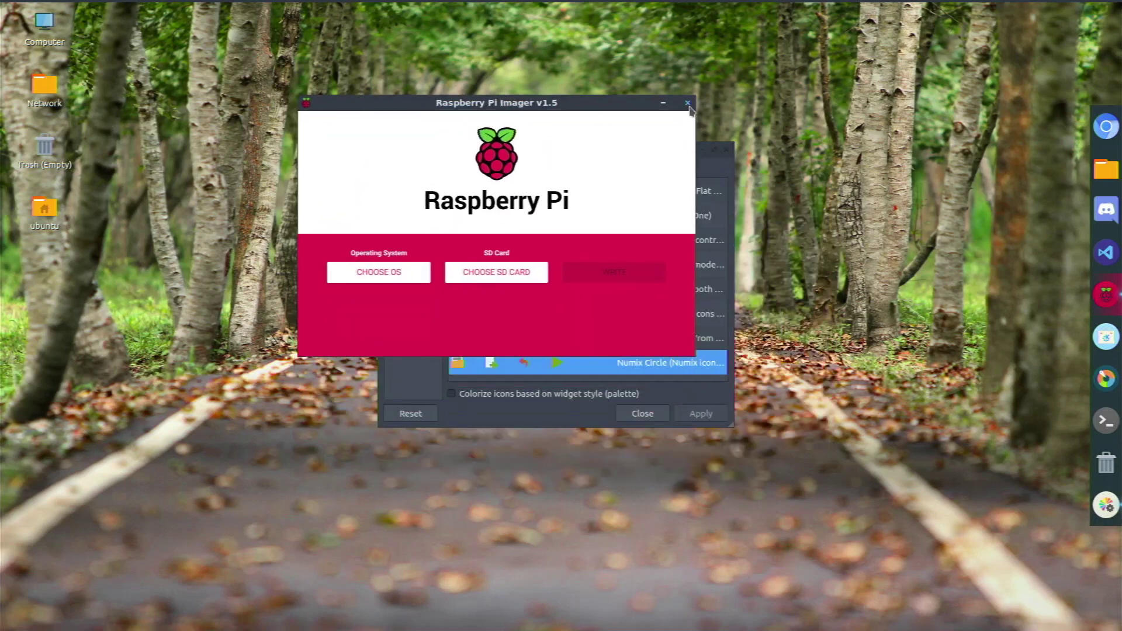
left_click(688, 102)
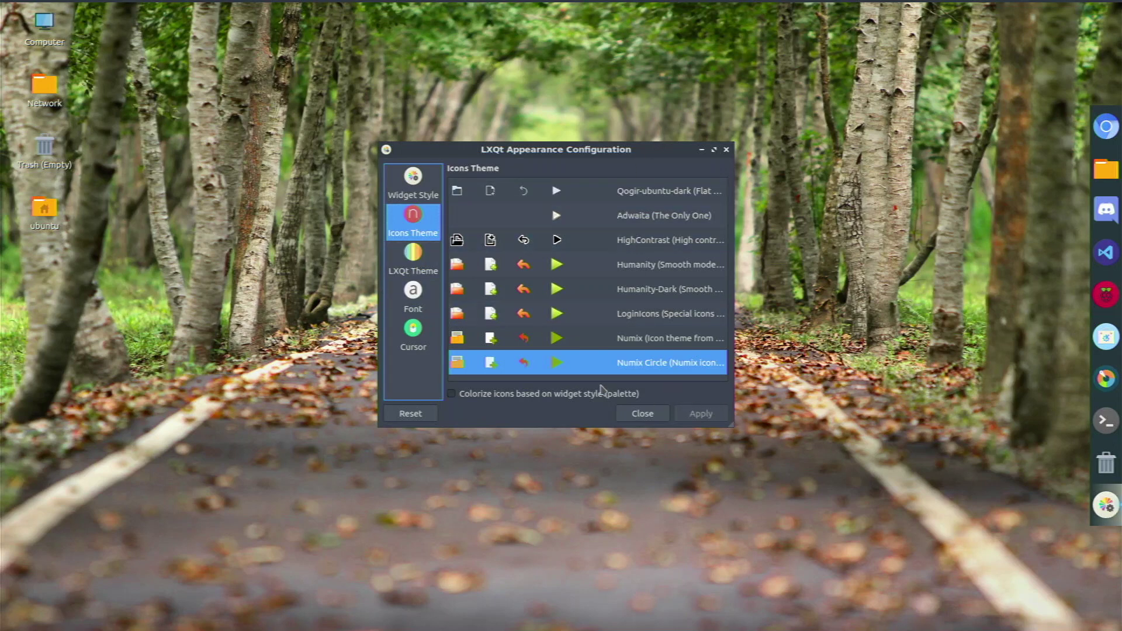
left_click(413, 336)
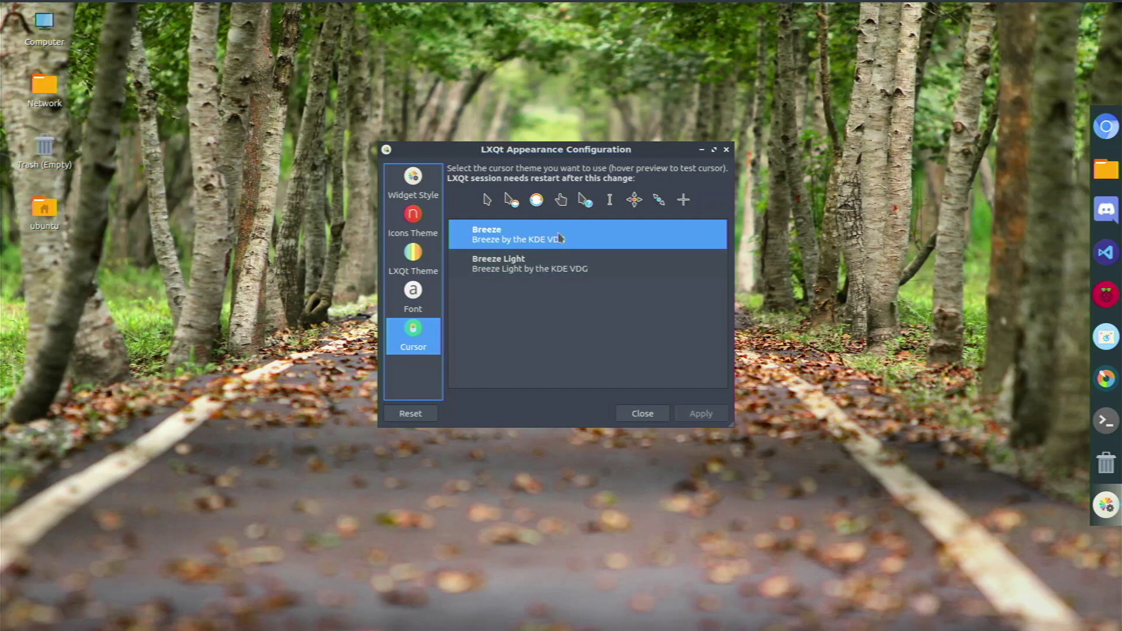
left_click(650, 413)
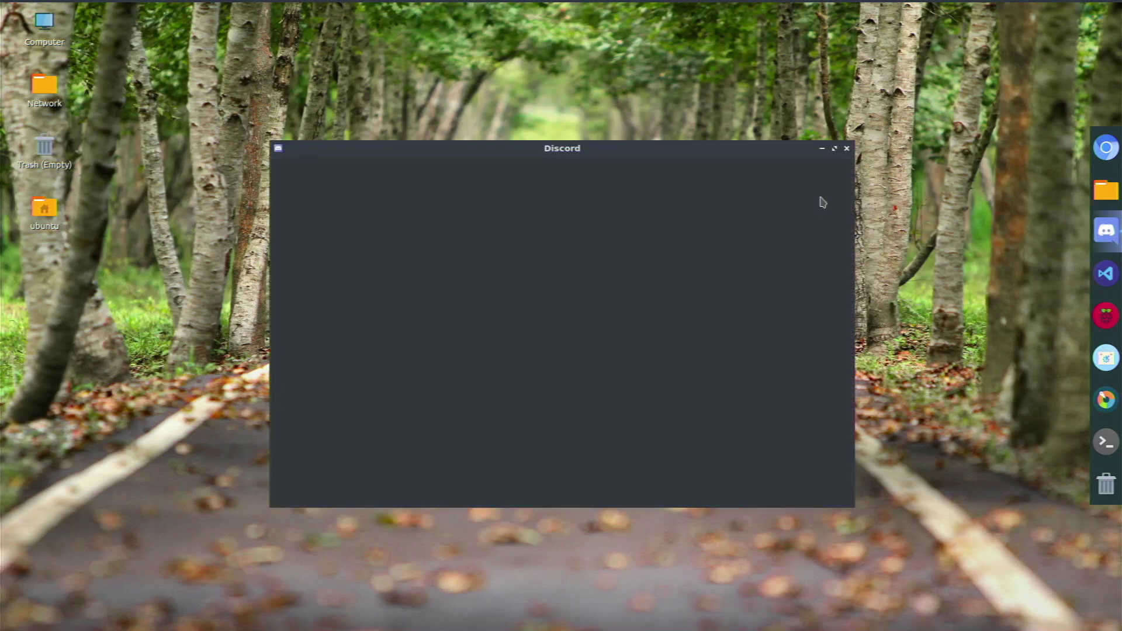
- Move the Discord window higher on the desktop and open the Pi Talk server
left_click_drag(560, 147, 536, 98)
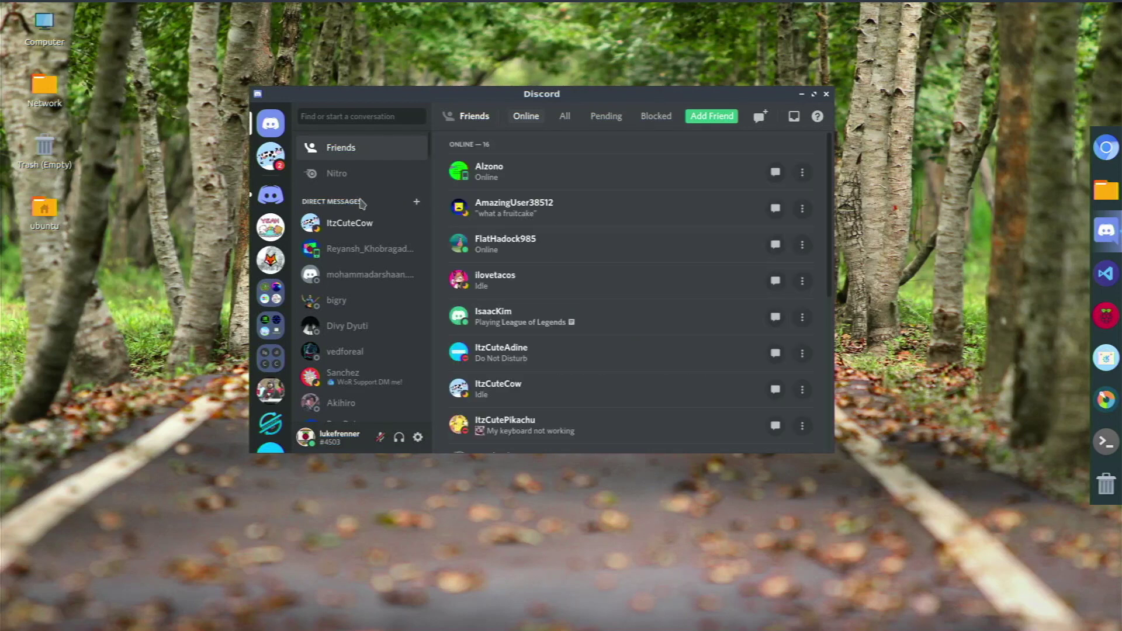
scroll(258, 270, "down", 1)
scroll(258, 269, "down", 3)
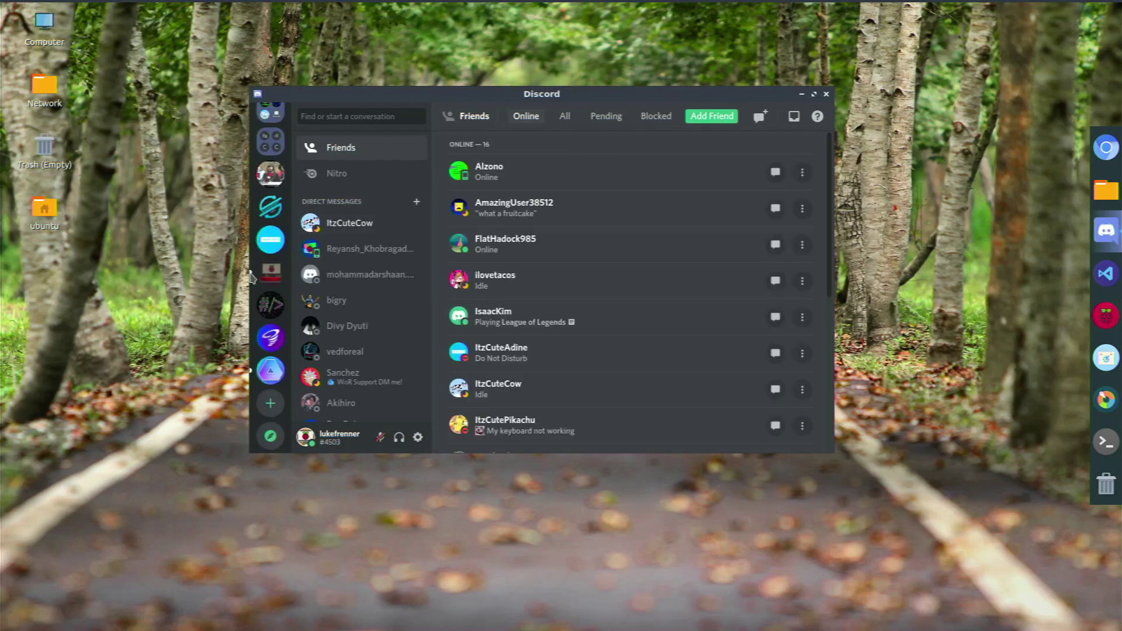
left_click(272, 270)
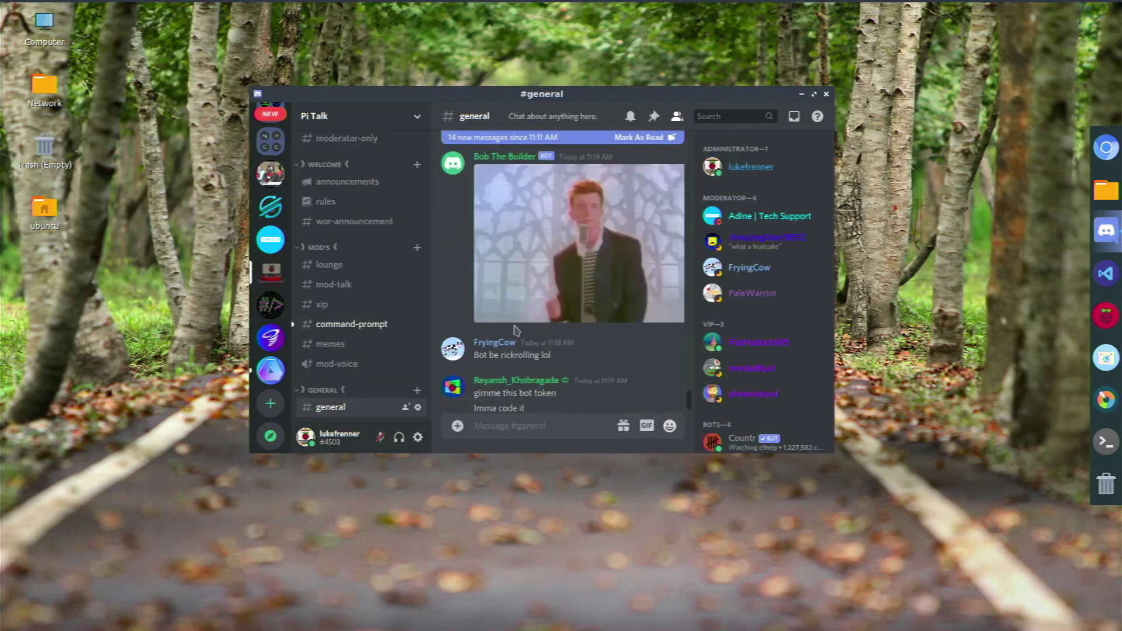
- View the bot-channel and counting channels of the Pi Talk server and close Discord
scroll(354, 316, "down", 6)
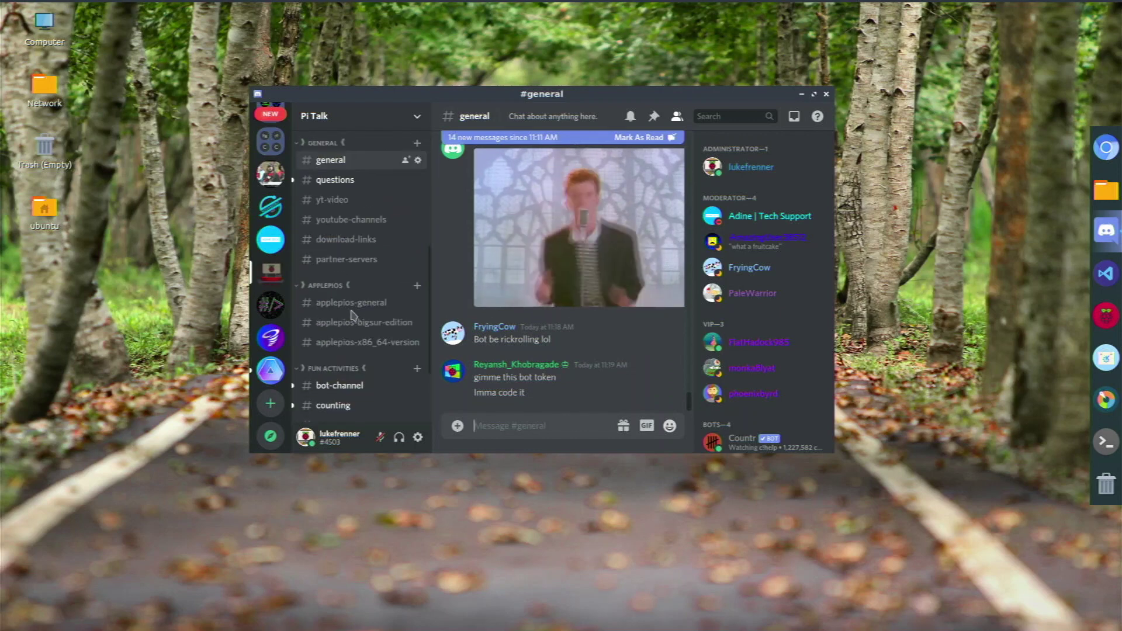
left_click(349, 294)
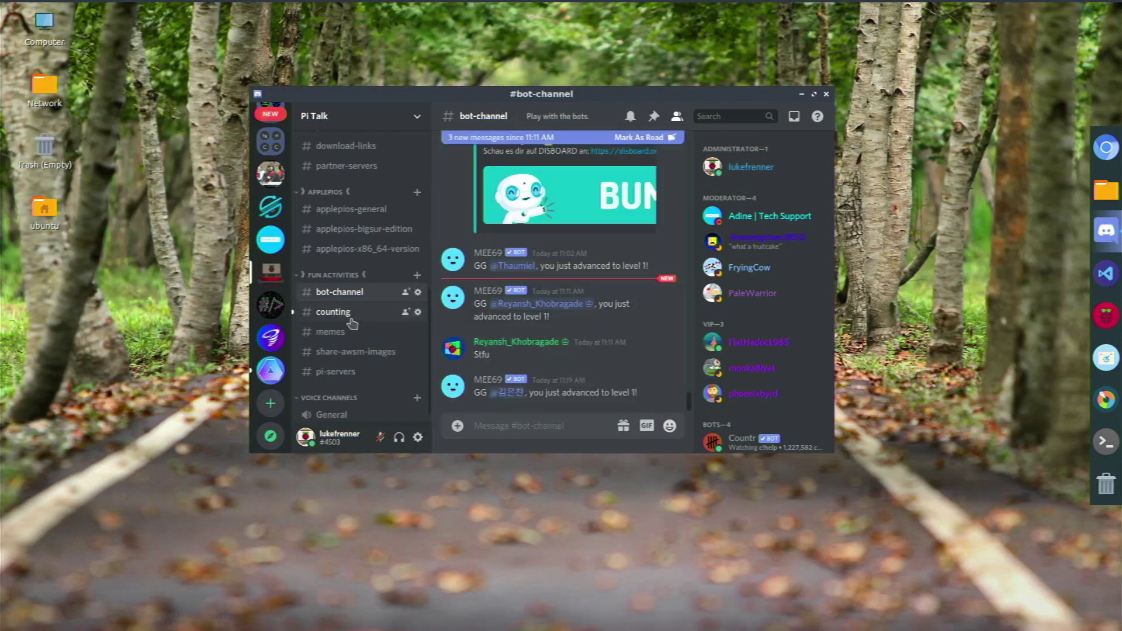
left_click(400, 316)
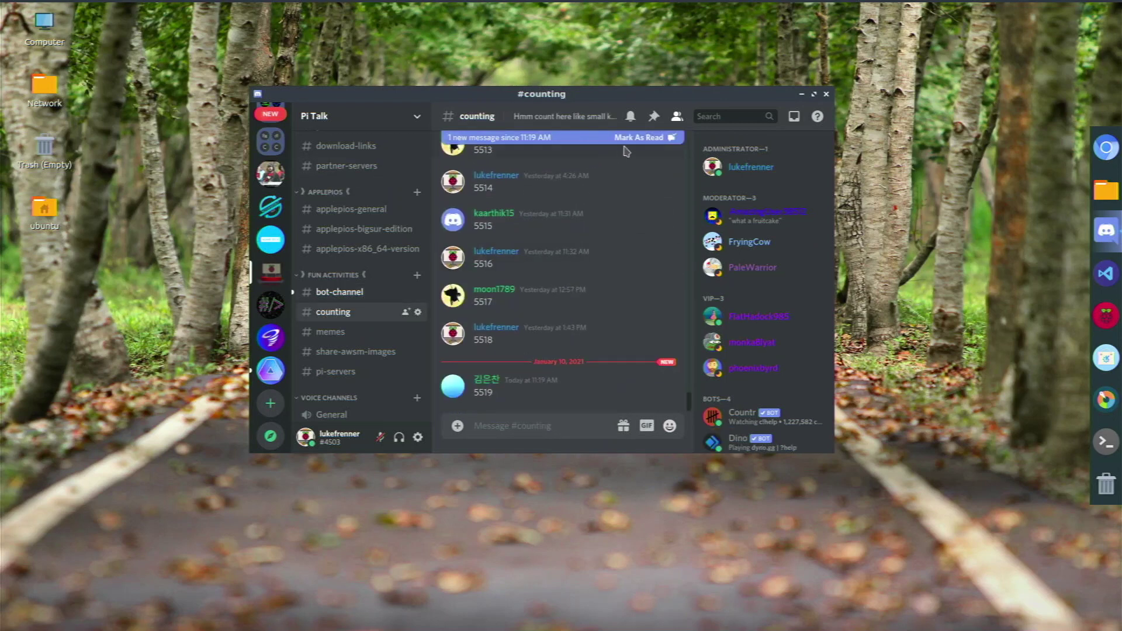
left_click(827, 94)
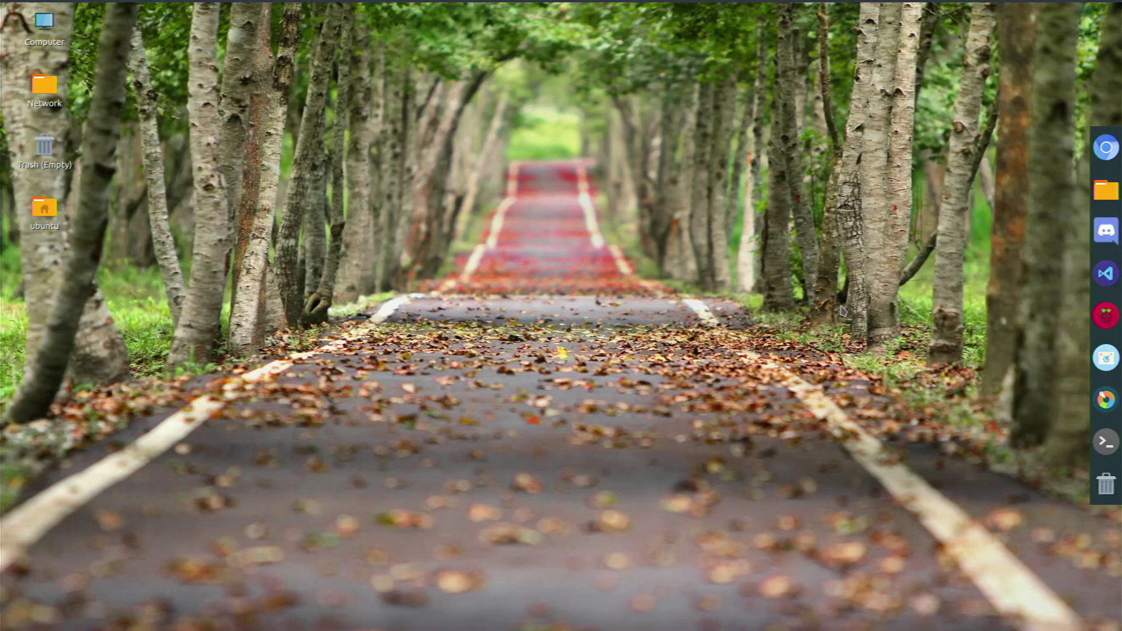
- Launch Visual Studio Code and move its window slightly lower and to the right on the desktop
left_click(1107, 273)
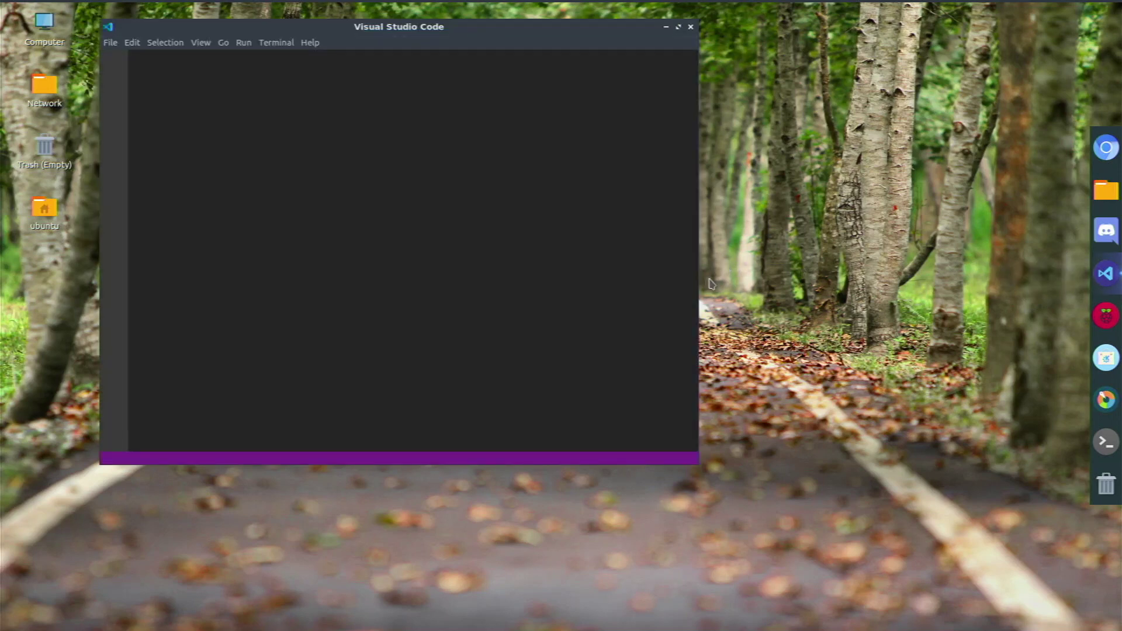
mouse_move(222, 5)
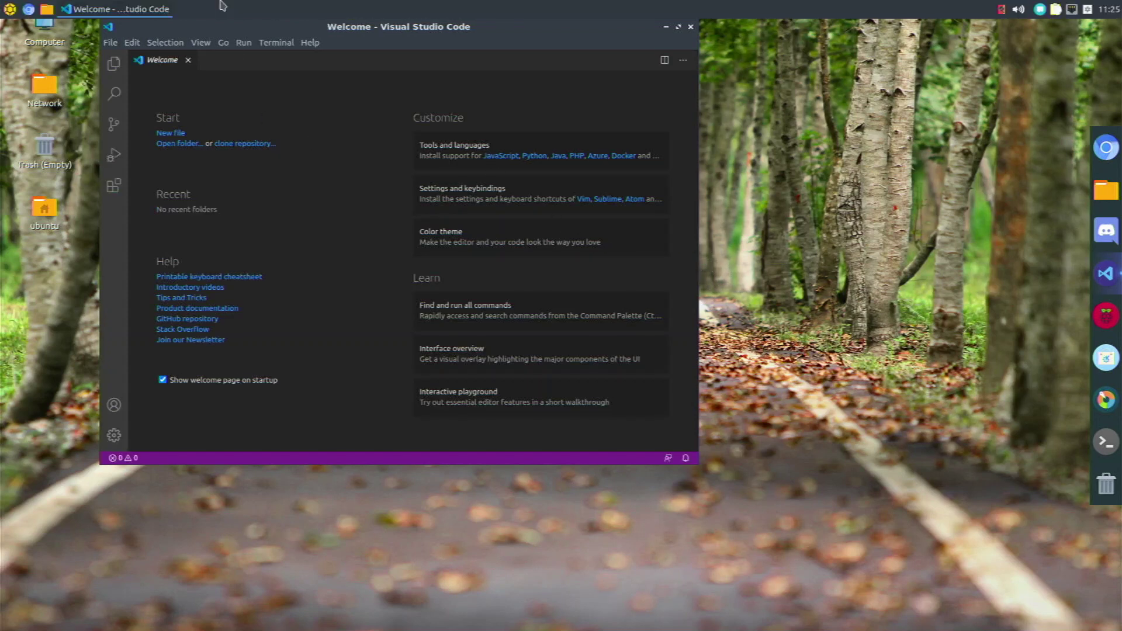
left_click_drag(326, 32, 363, 92)
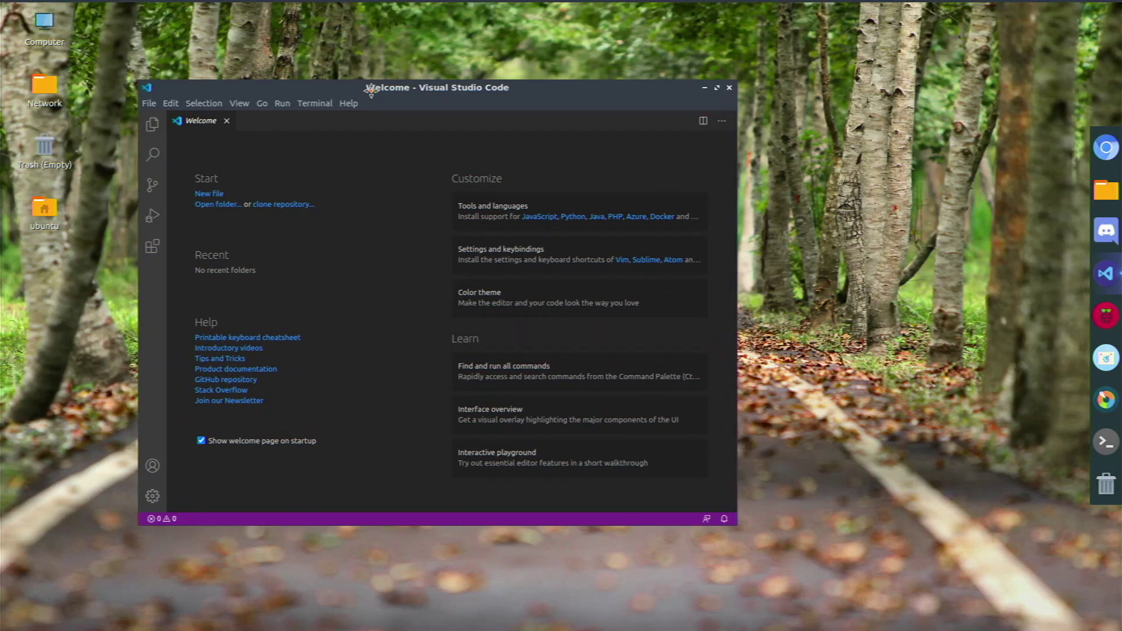
- View the desktop clock's calendar and close Visual Studio Code
left_click(1109, 10)
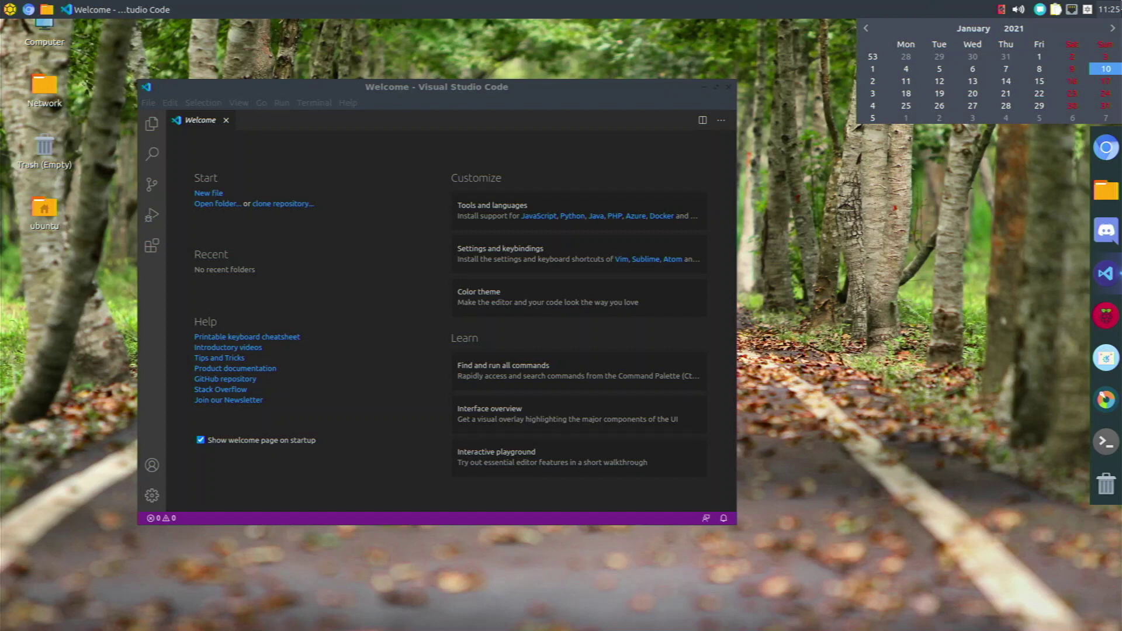
left_click(650, 95)
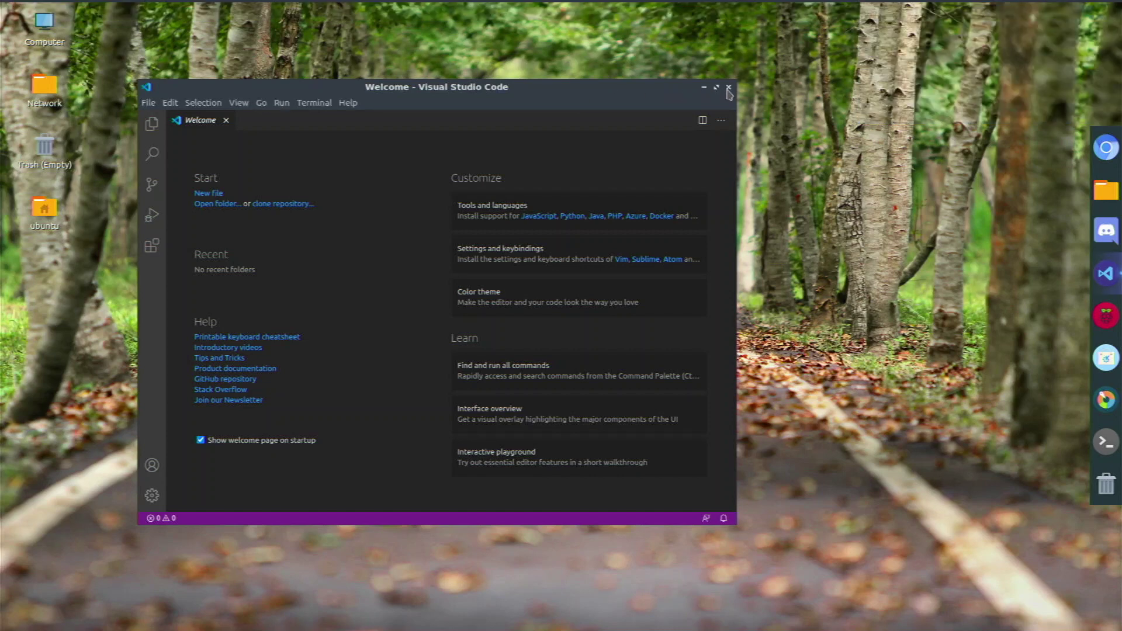
left_click(730, 88)
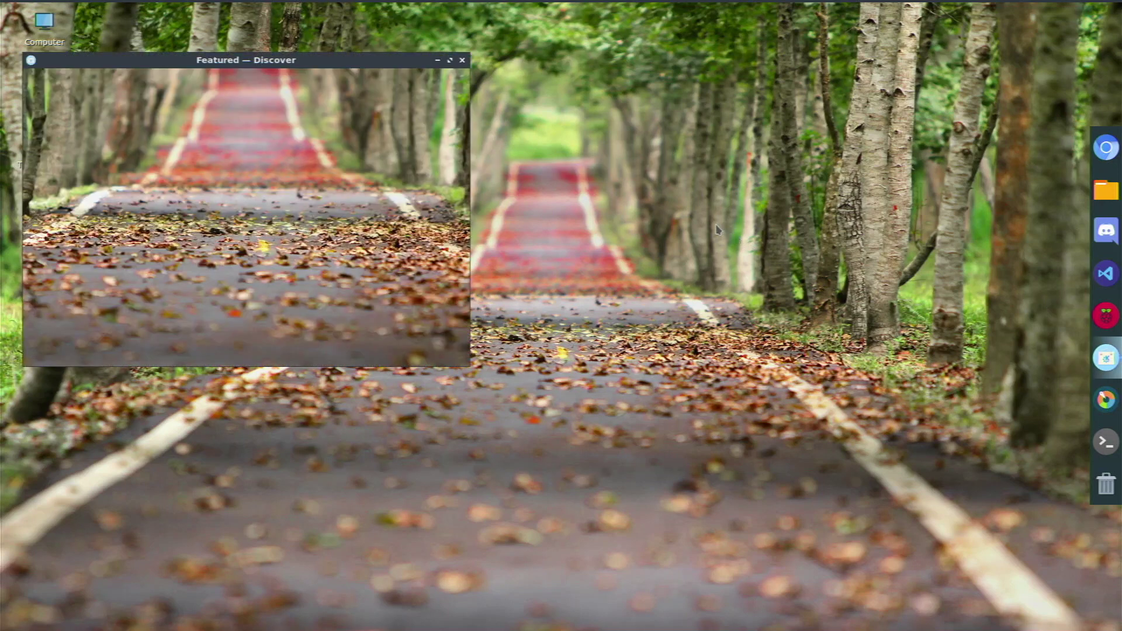
- Browse the featured applications in the Discover software centre and close it
mouse_move(629, 5)
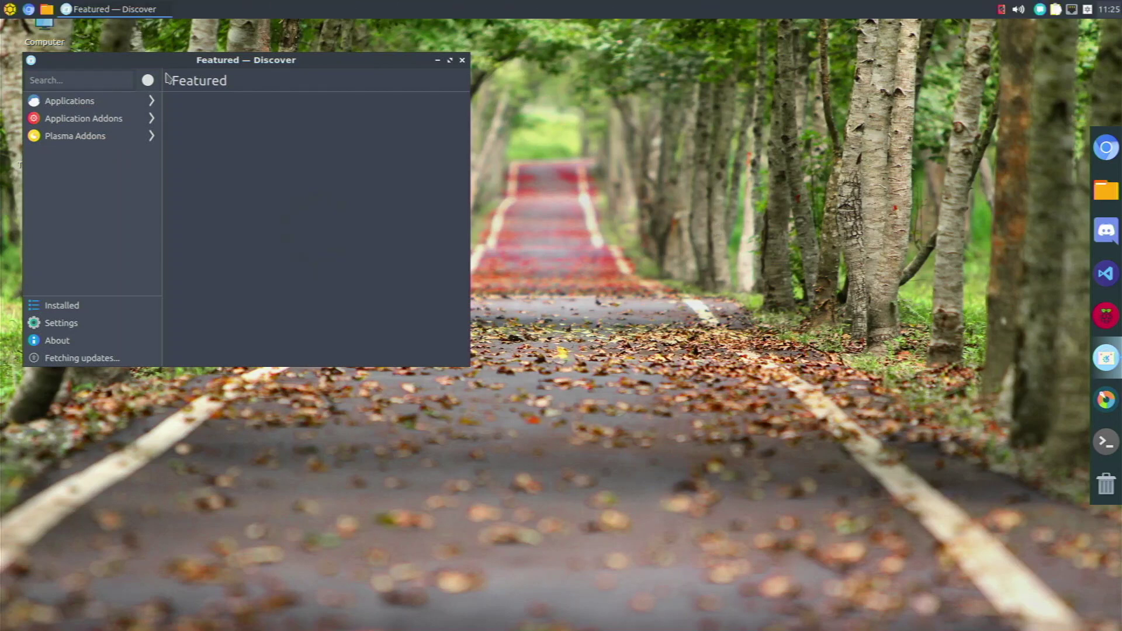
scroll(275, 257, "down", 5)
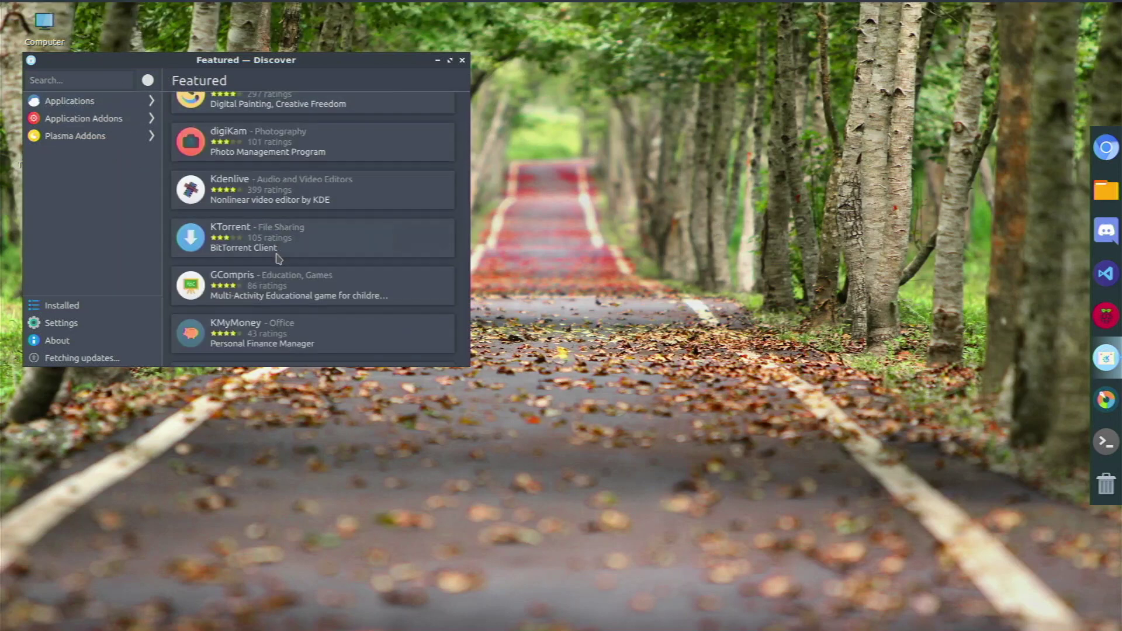
scroll(292, 245, "up", 3)
scroll(330, 251, "down", 3)
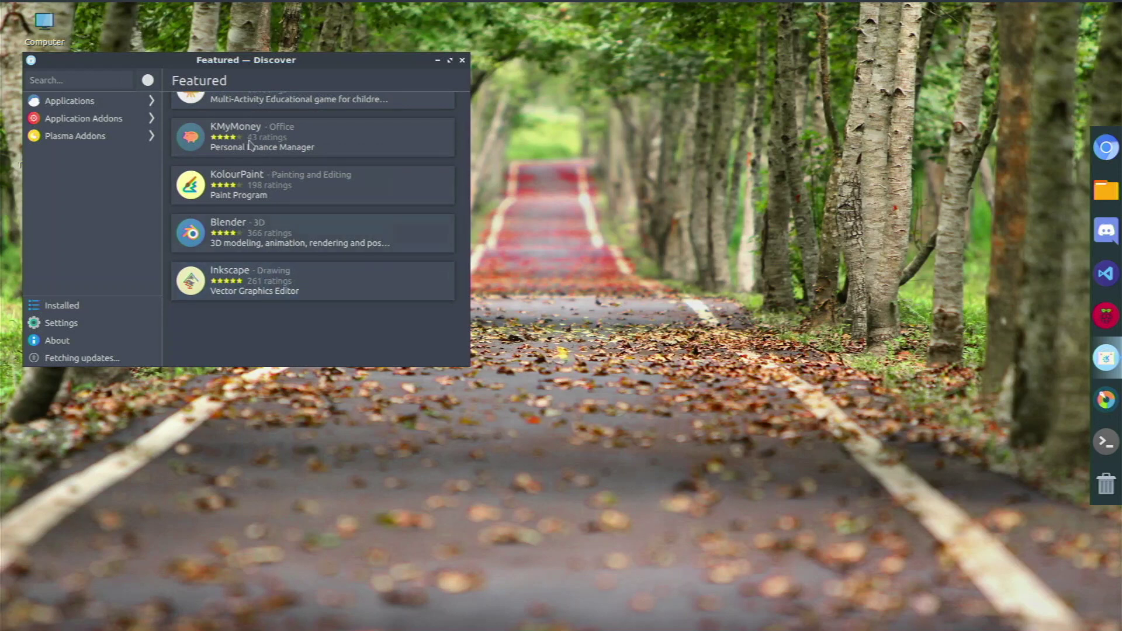
left_click_drag(284, 61, 384, 78)
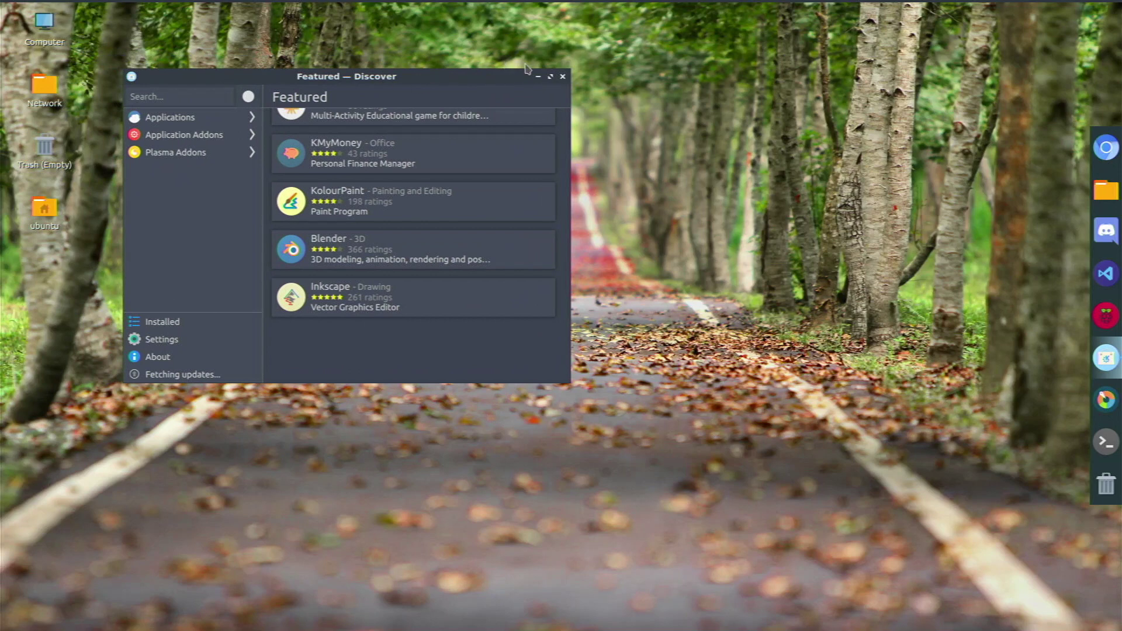
left_click(563, 77)
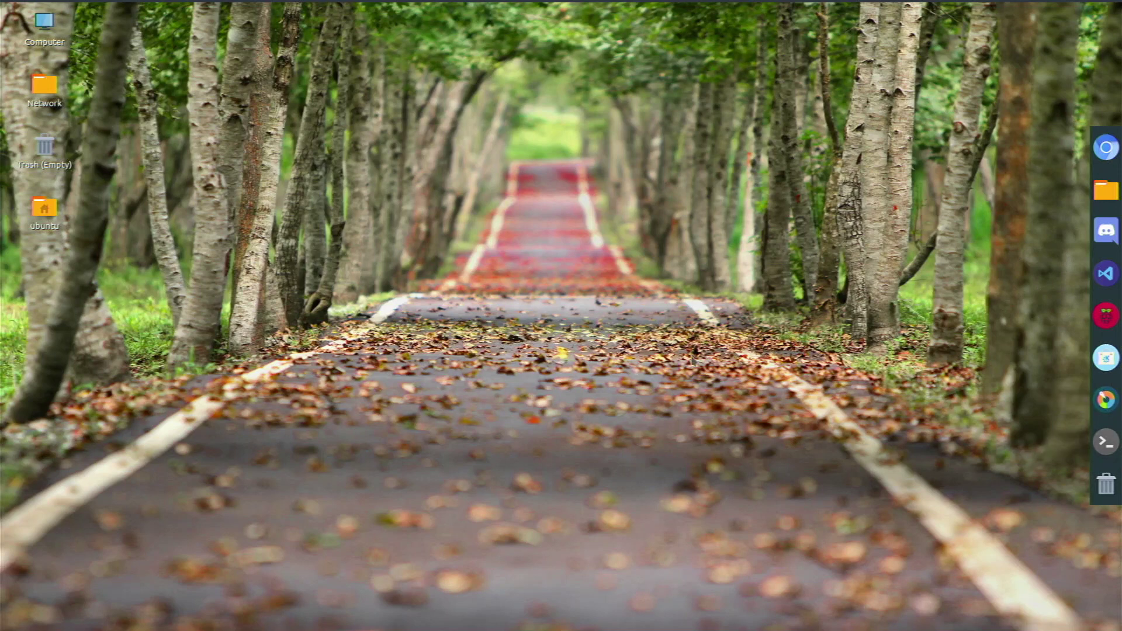
- Launch Quake from the installed games and move its window slightly higher on the desktop
left_click(3, 8)
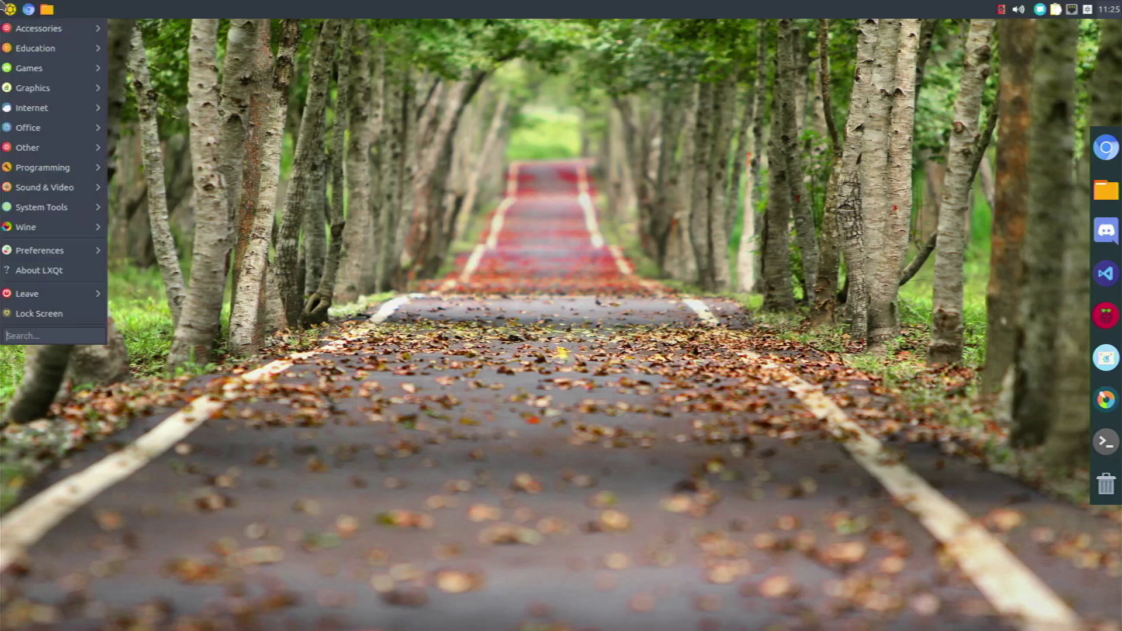
mouse_move(22, 72)
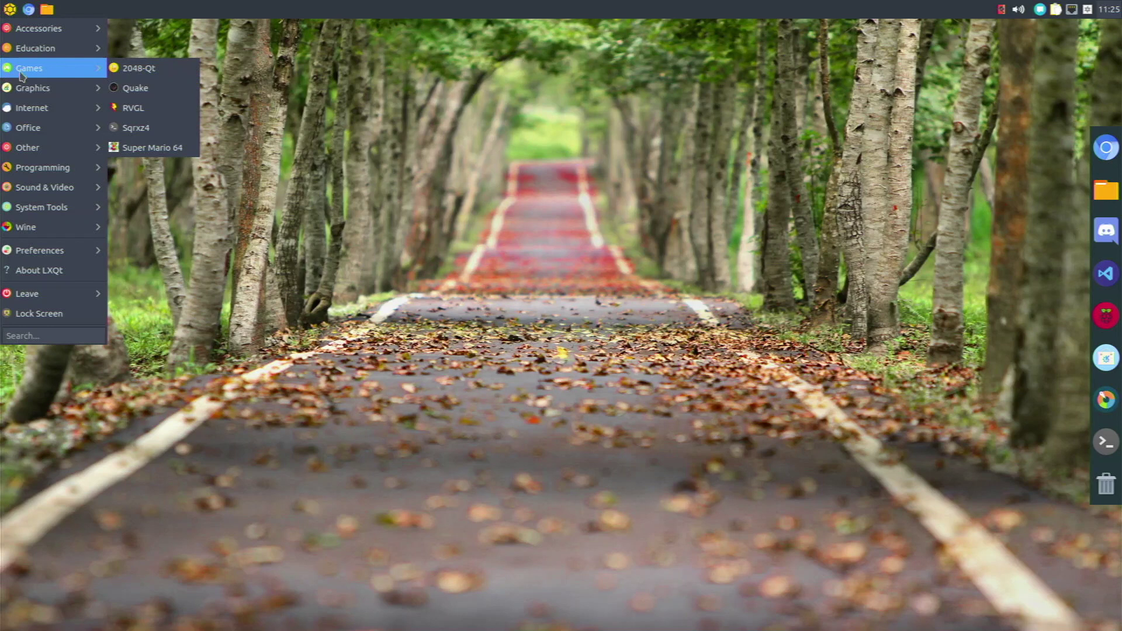
left_click(156, 89)
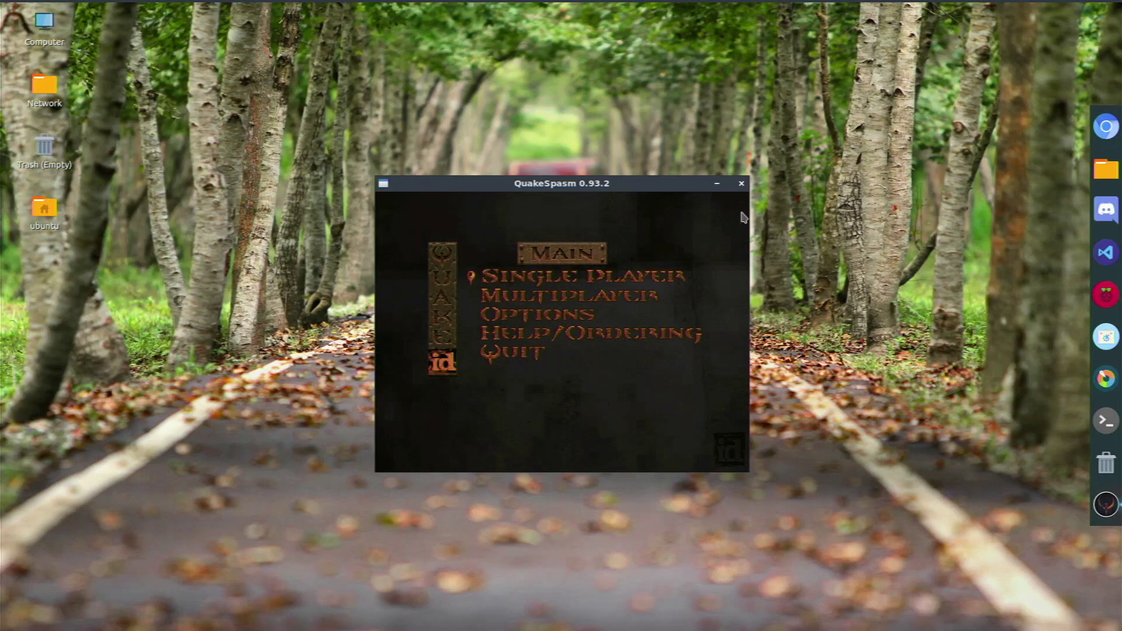
left_click_drag(636, 184, 613, 149)
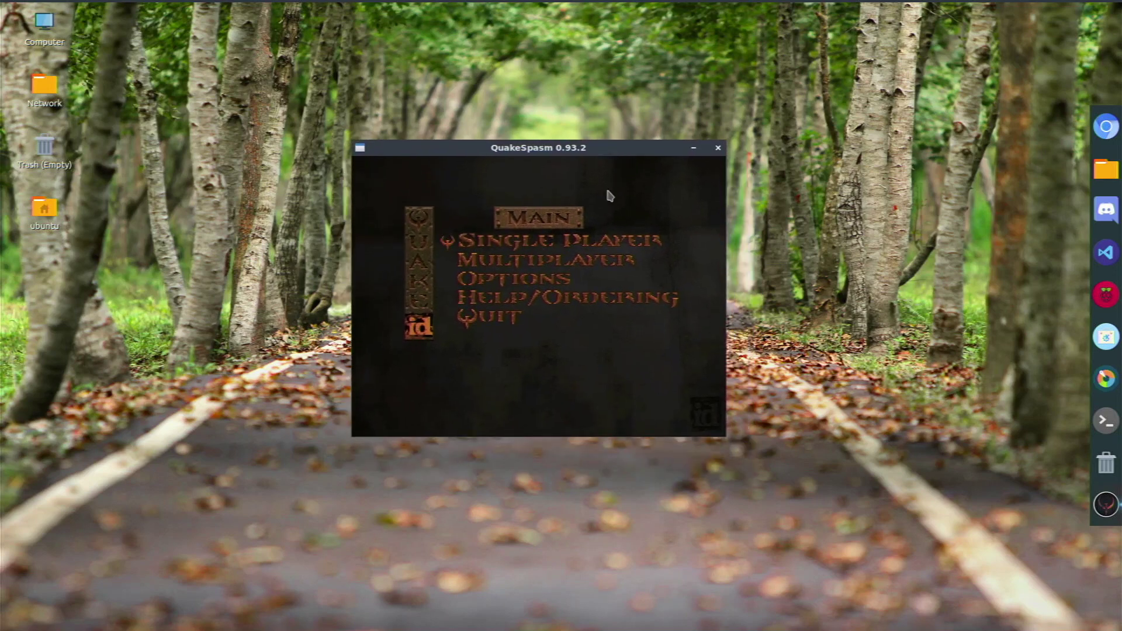
- Start a new single-player Quake game, pause it at the main menu and move its window slightly up and to the left
key("Return")
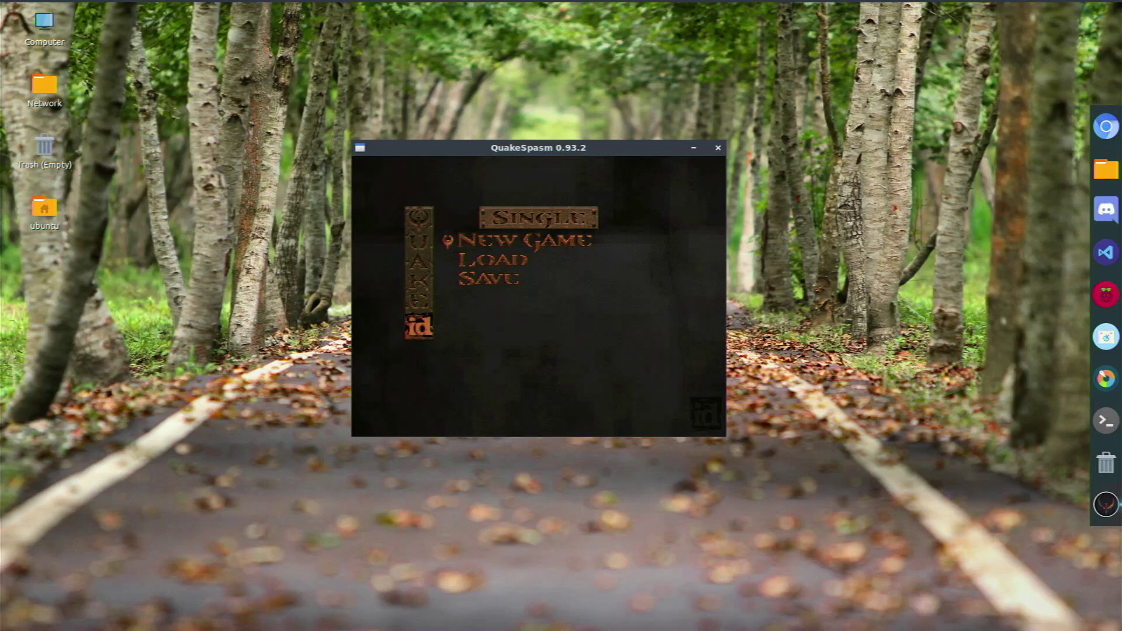
key("Return")
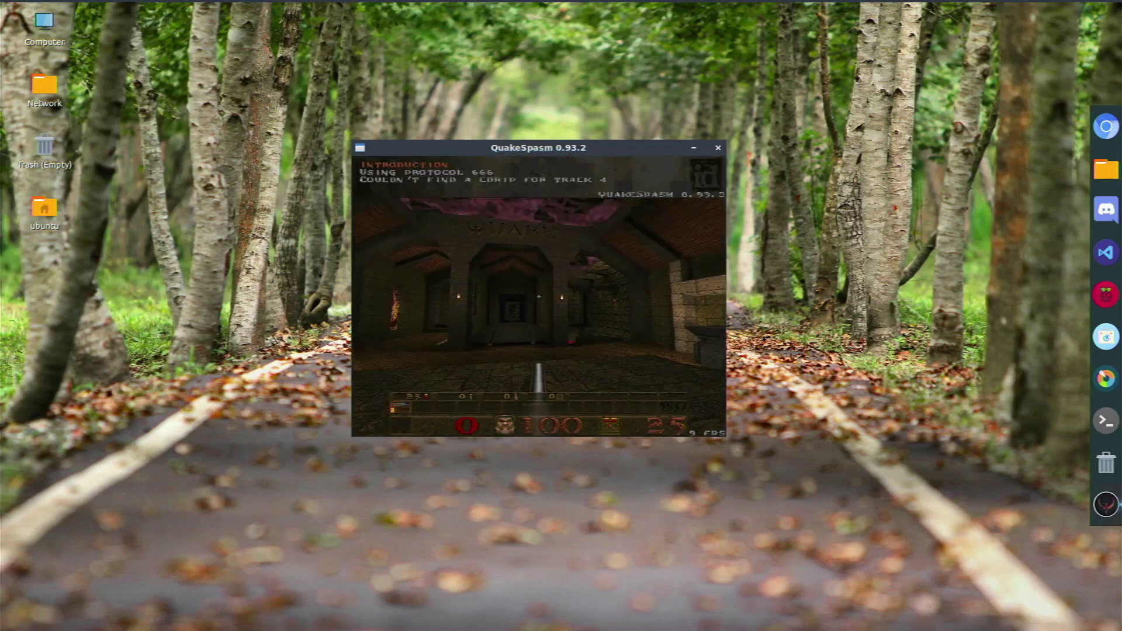
key("Escape")
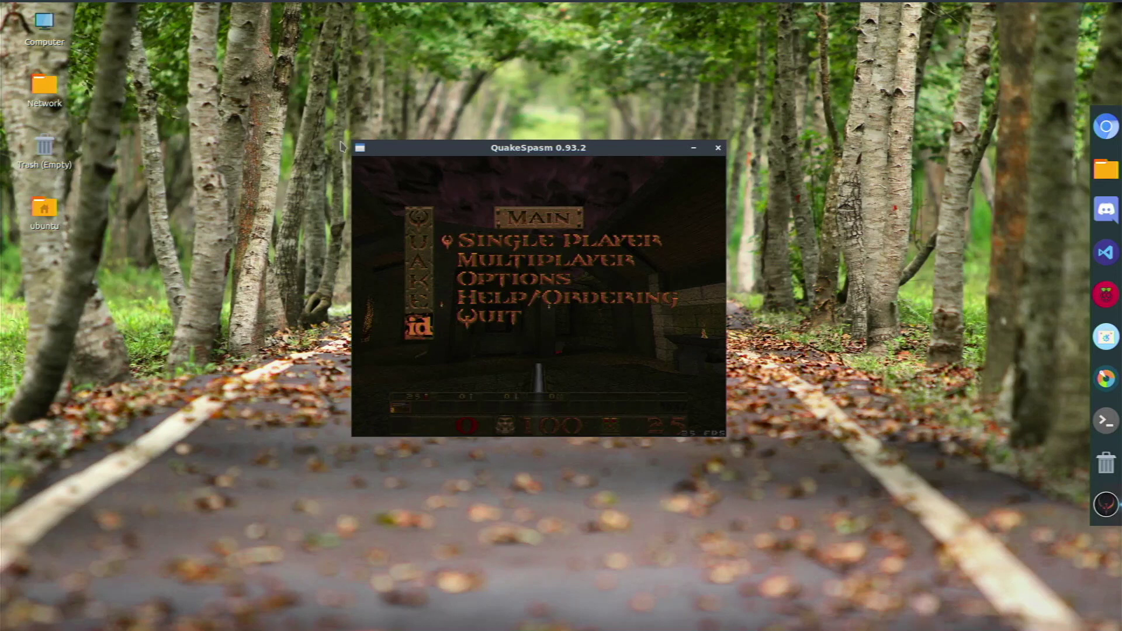
left_click_drag(358, 146, 342, 126)
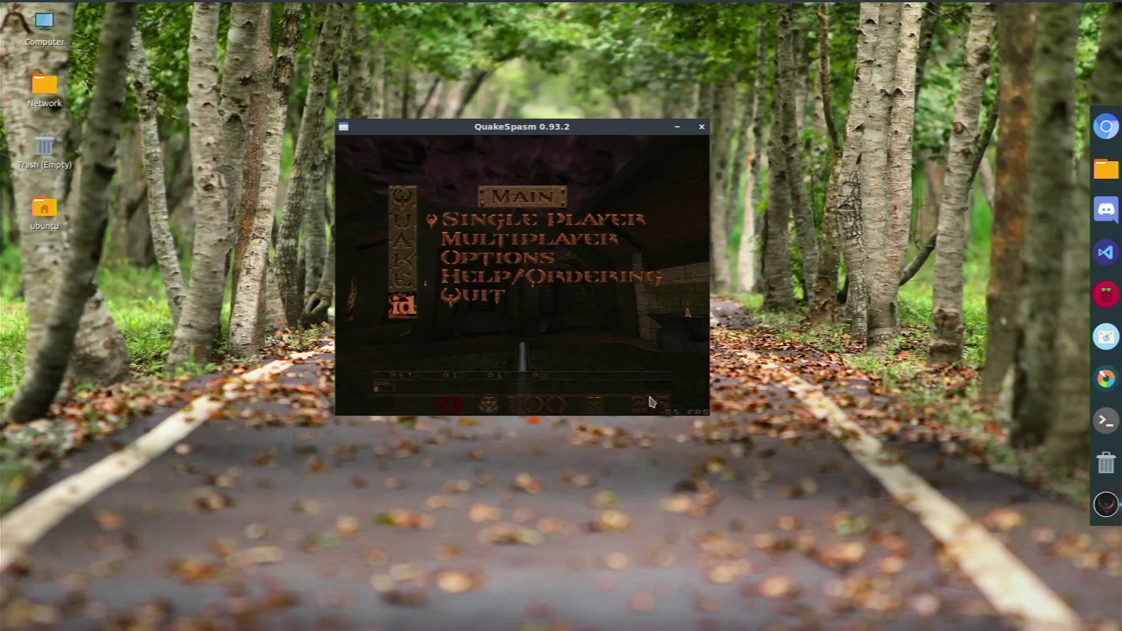
- Save the current single-player Quake game in the first save slot
key("Return")
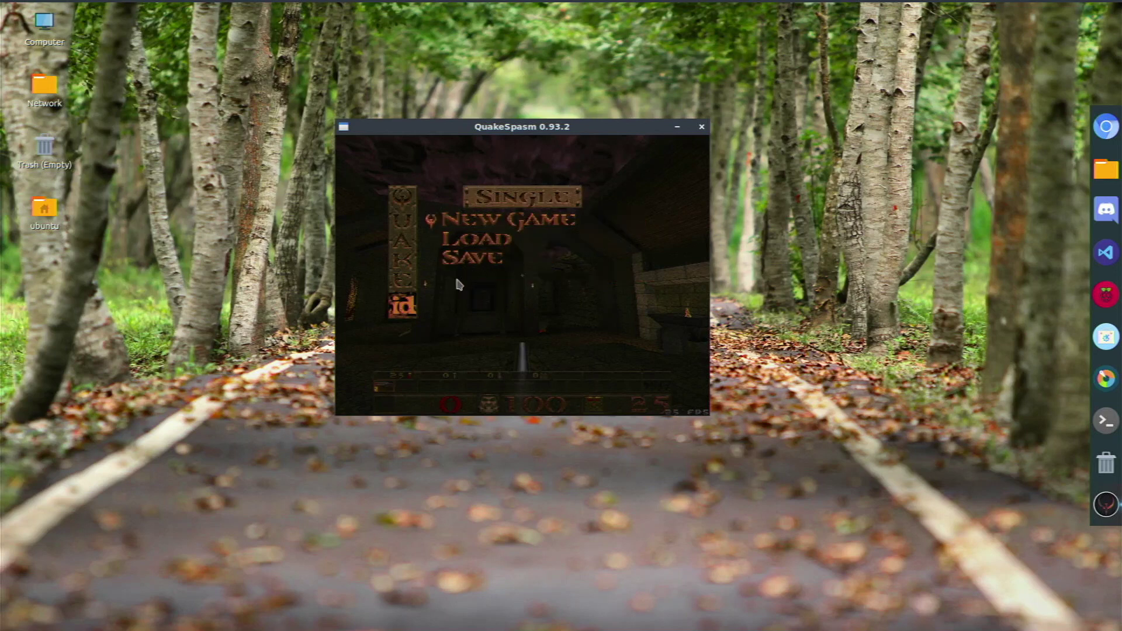
key("Return")
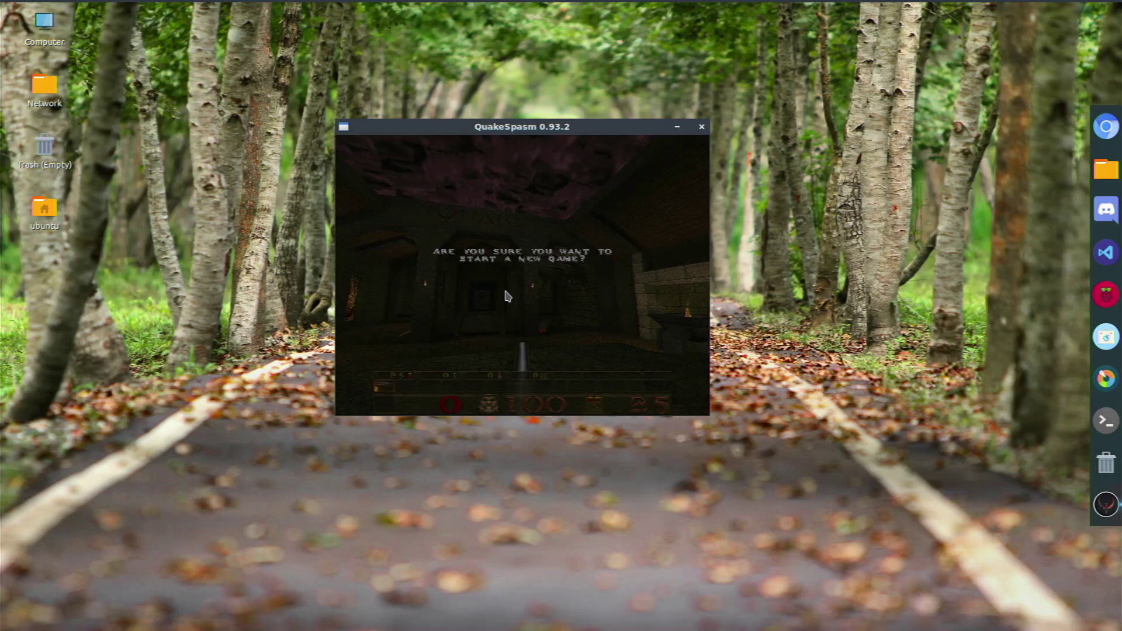
key("Escape")
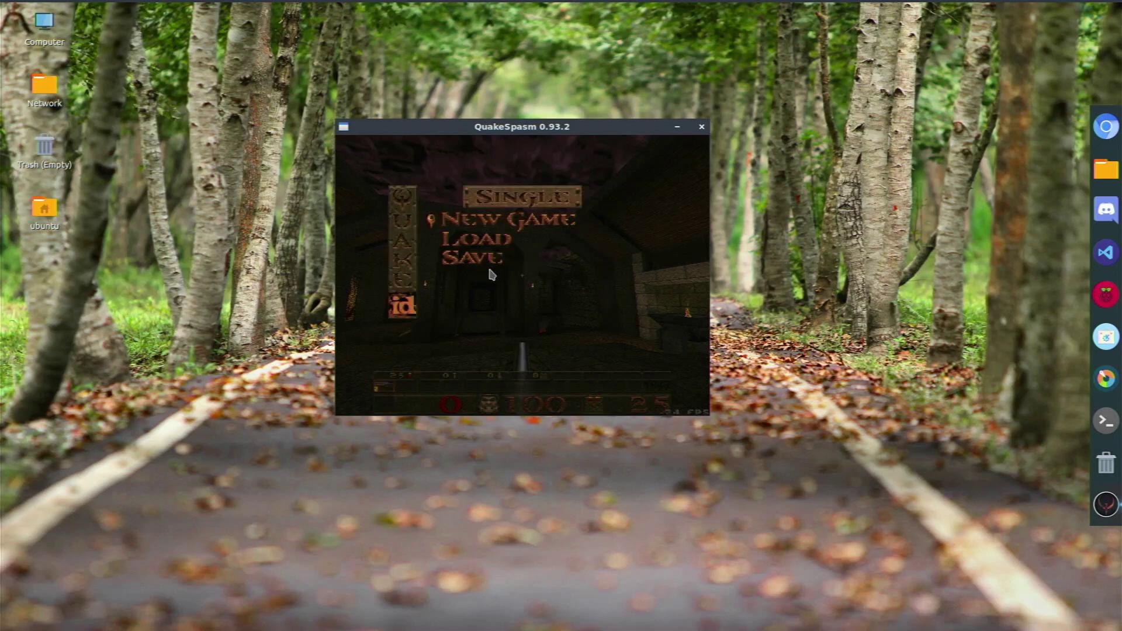
key("Down")
key("Down")
key("Return")
key("Return")
- Walk through the normal skill hall in Quake and into the portal of the second episode, The Realm of Black Magic
key("Up")
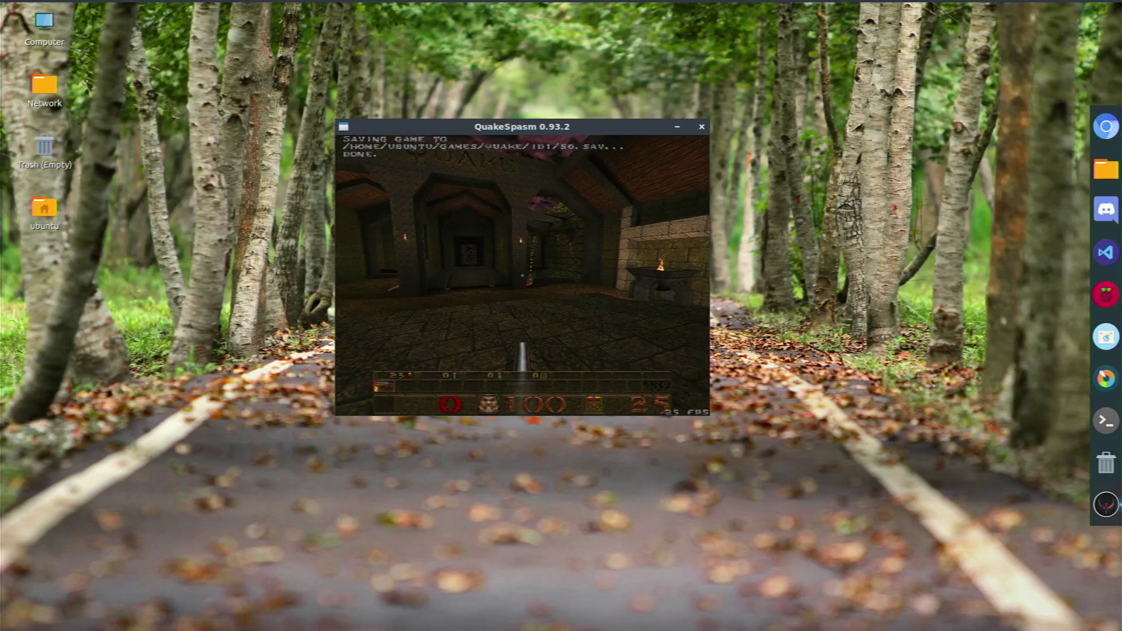
key("Left")
key("Up")
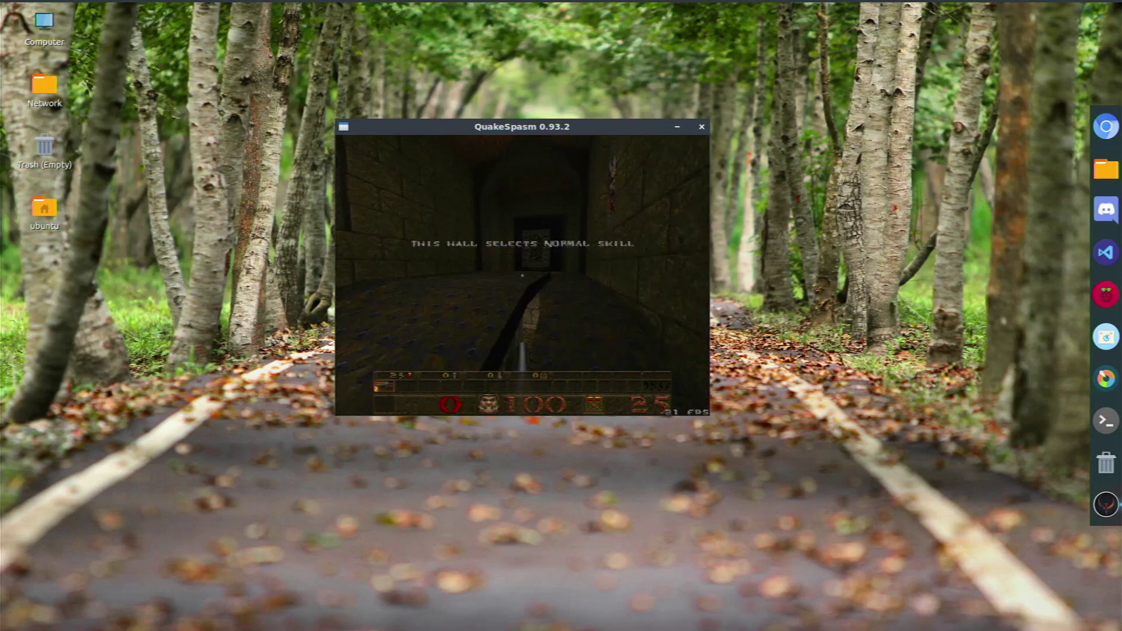
key("Up")
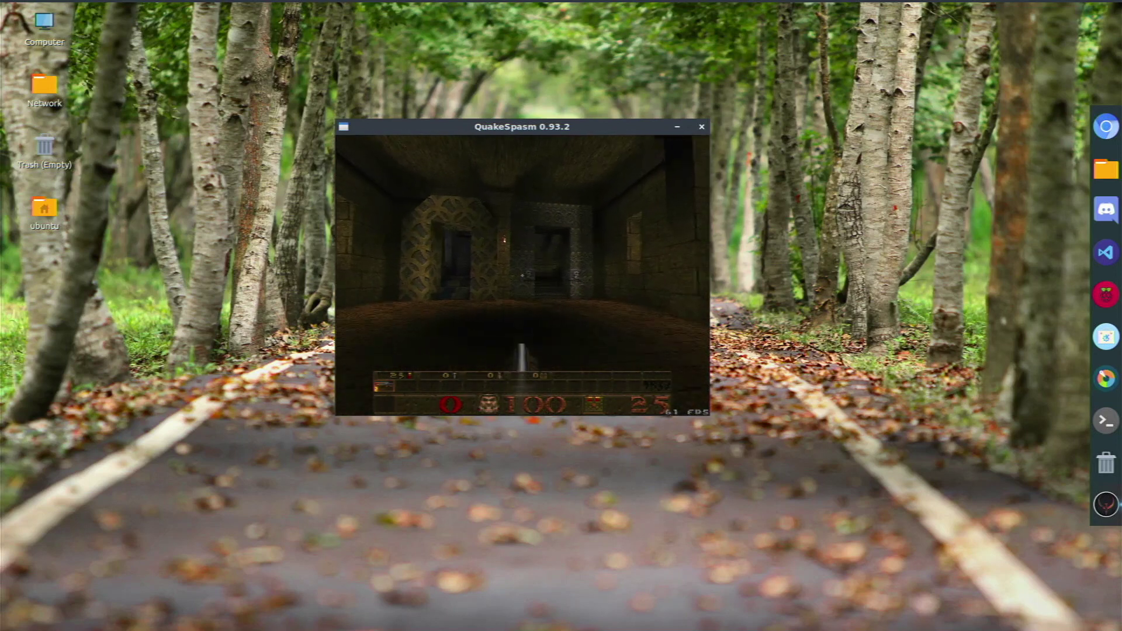
key("Up")
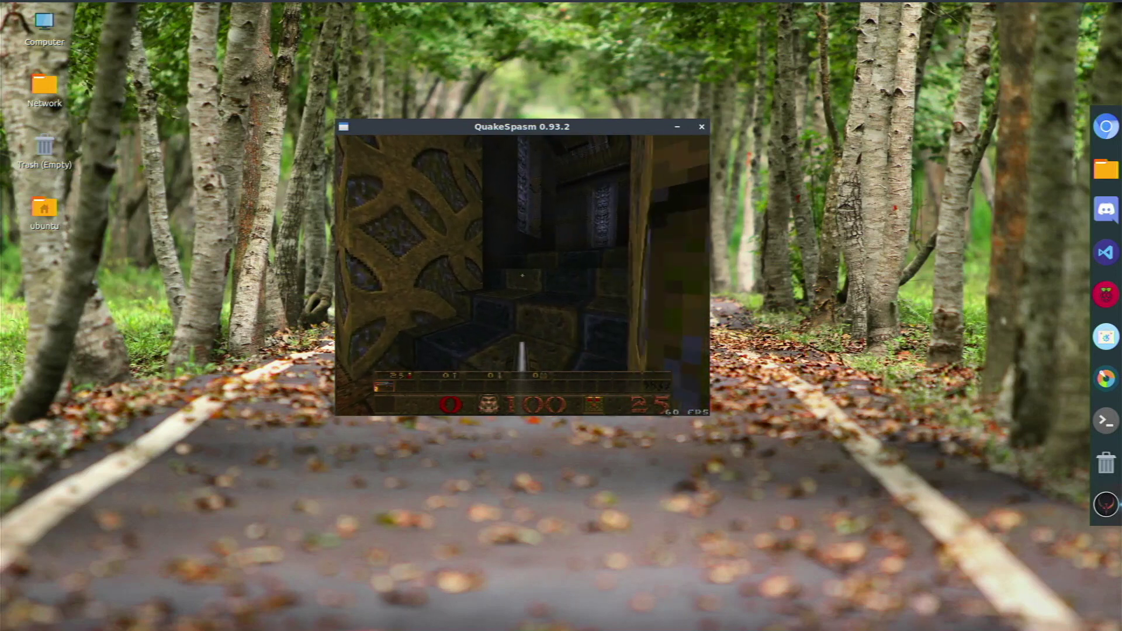
key("Up")
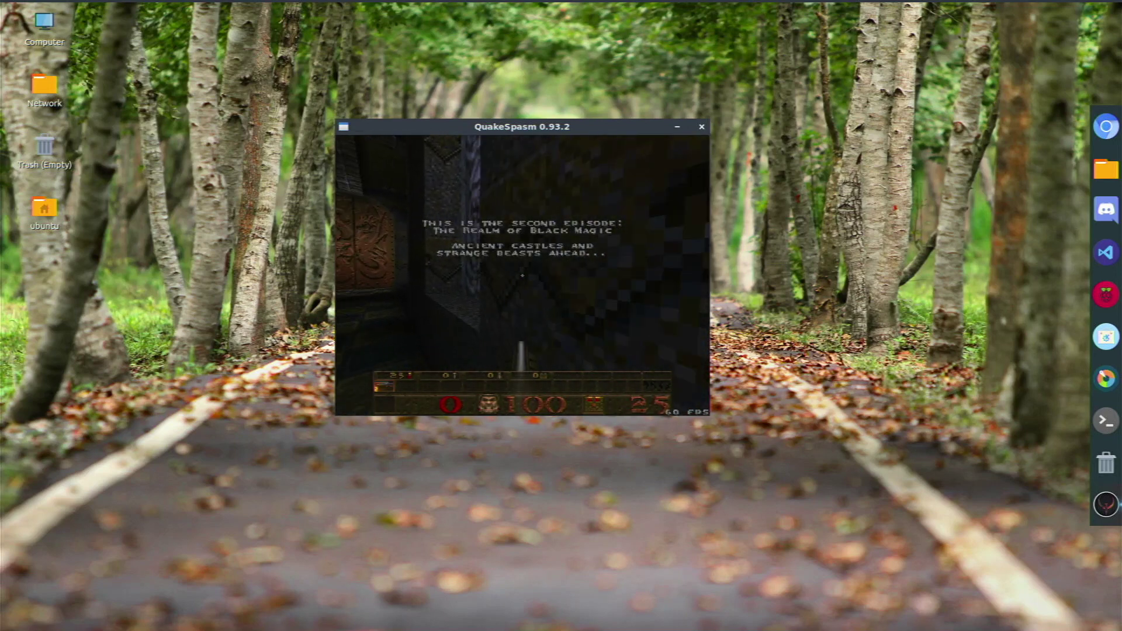
key("Up")
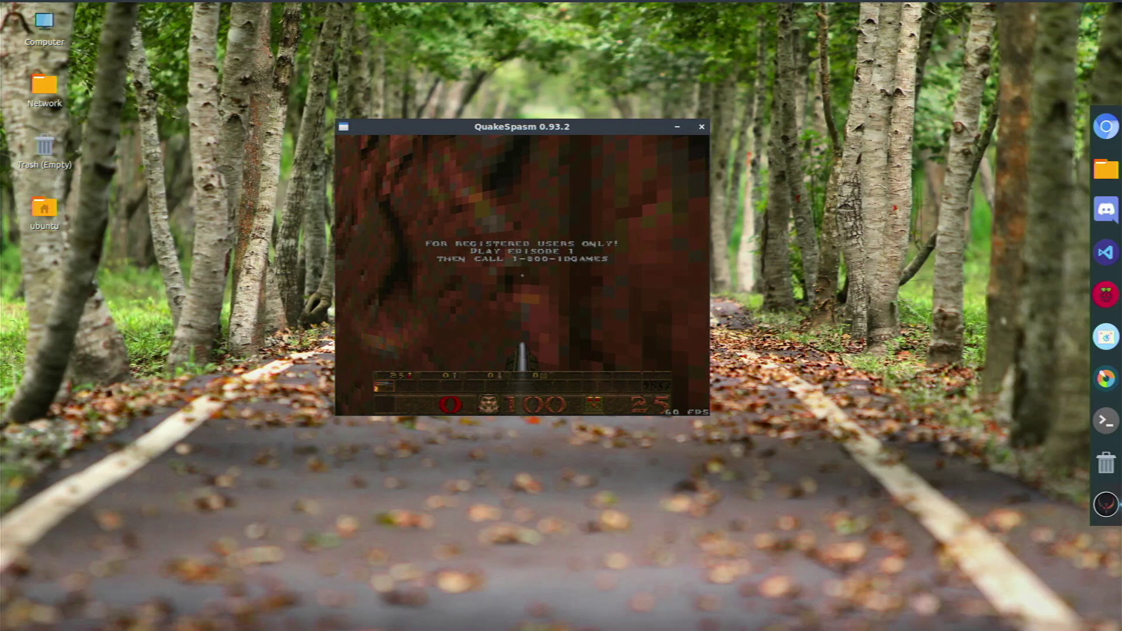
- Explore Quake's easy skill hall and episode portal while firing the weapon, and close the game
key("Left")
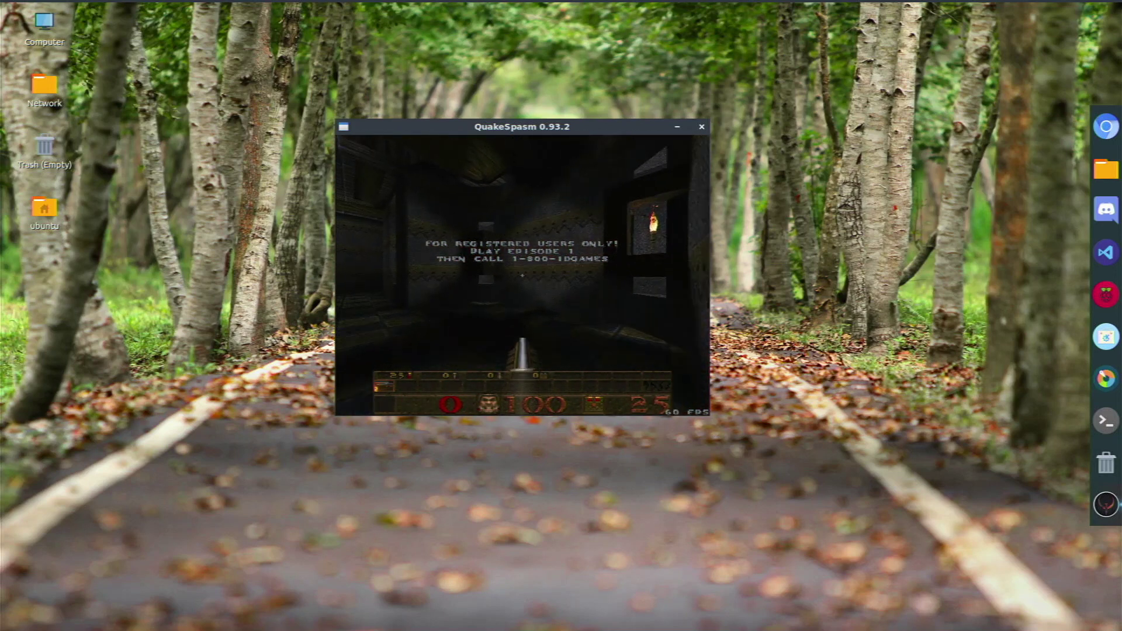
key("ctrl")
key("Left")
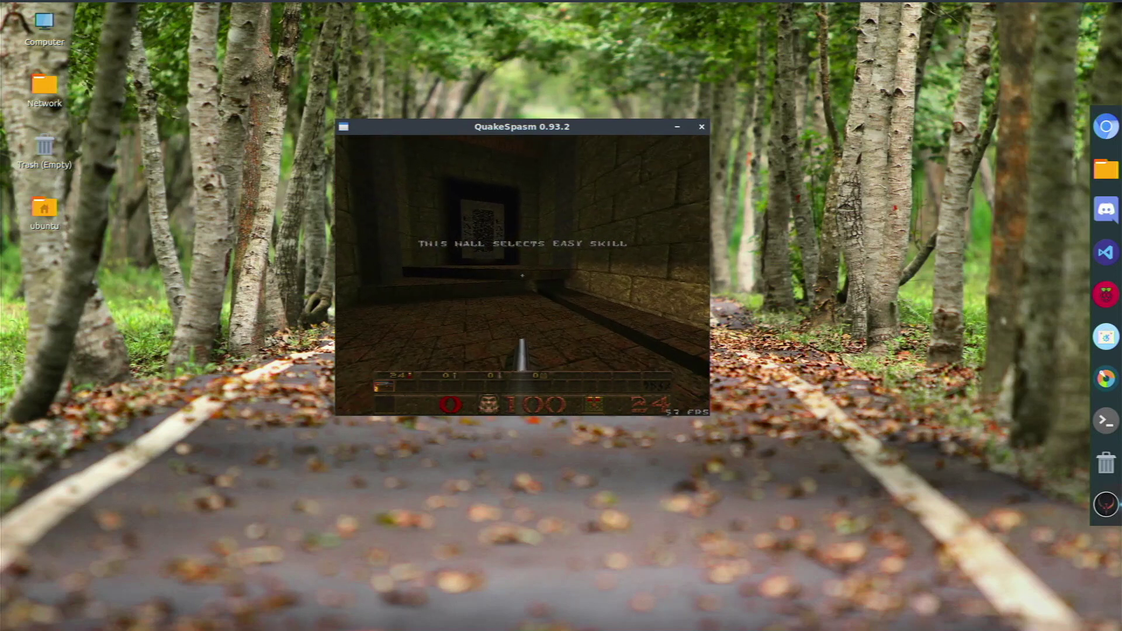
key("w")
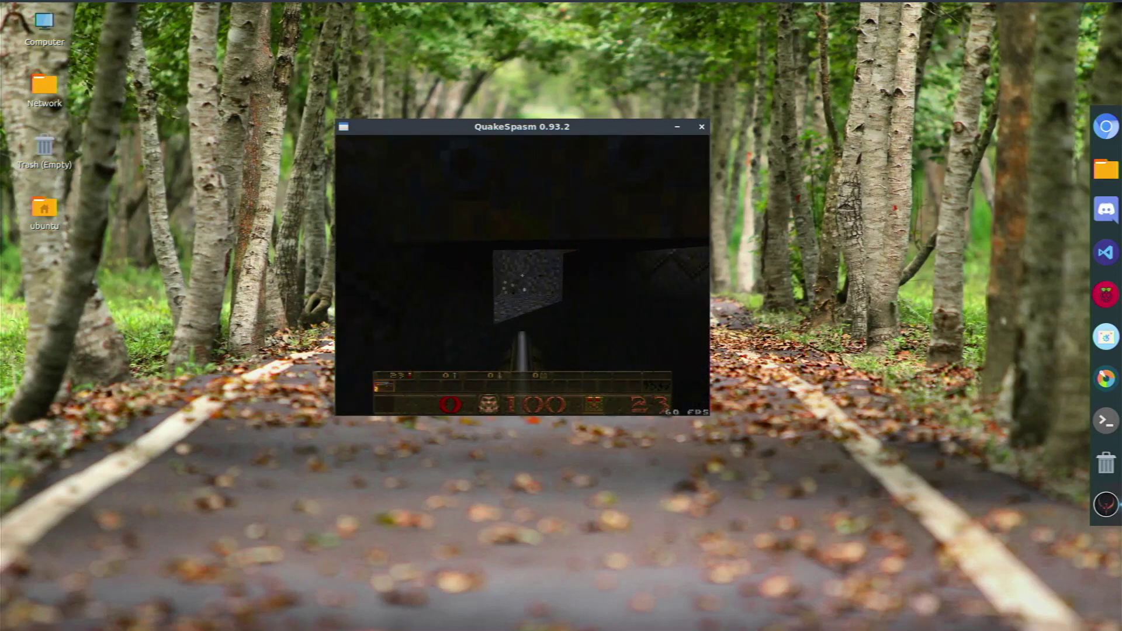
key("w")
key("ctrl")
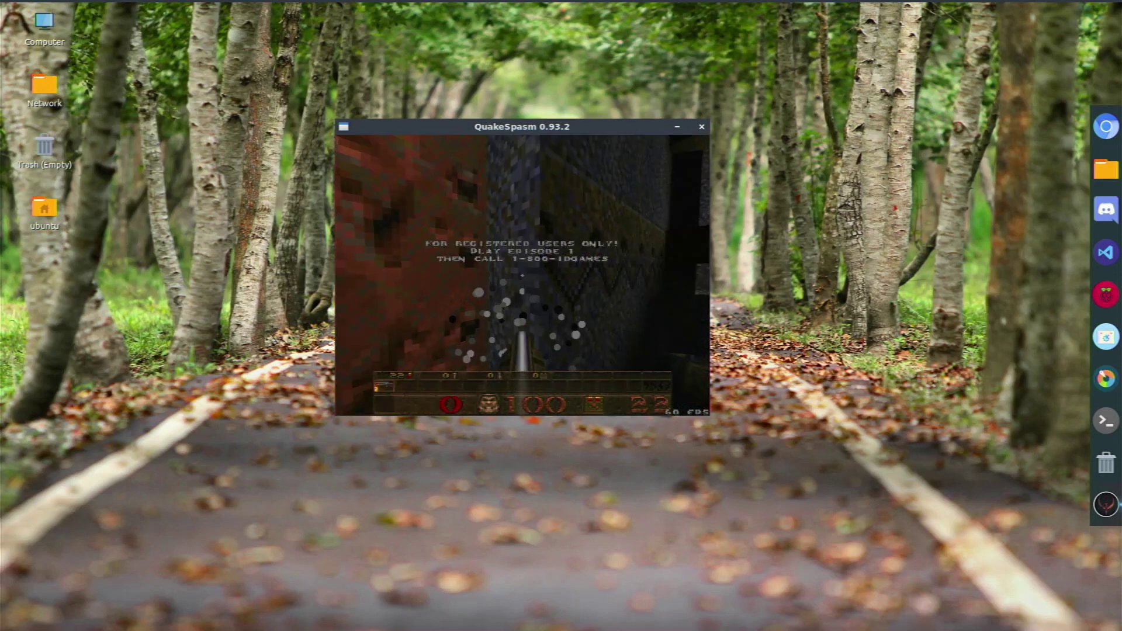
key("Escape")
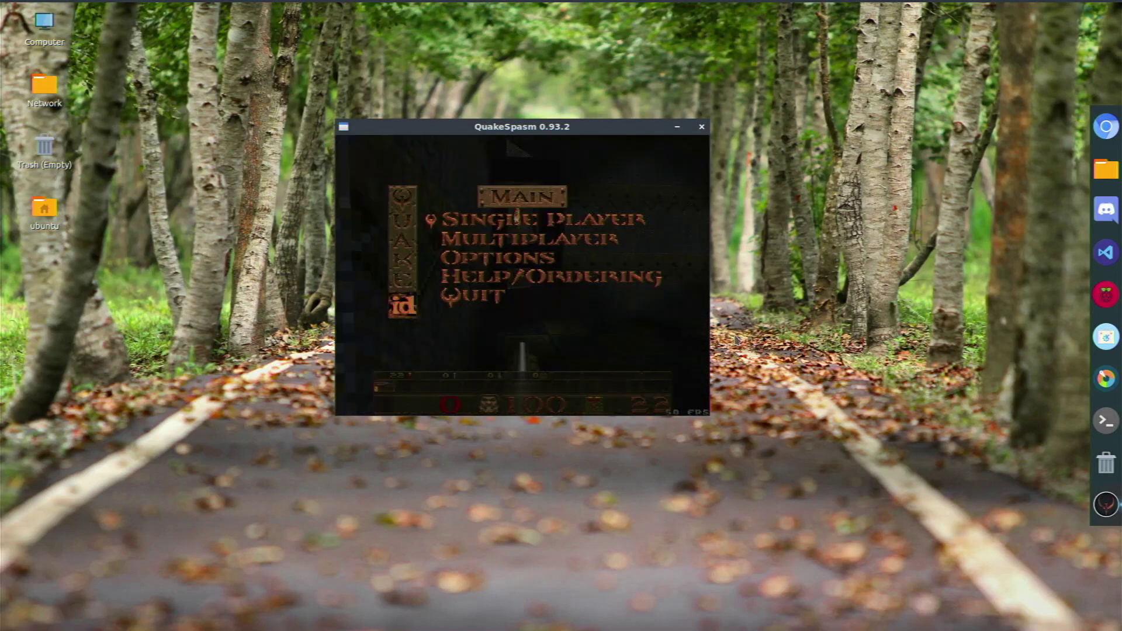
left_click(702, 128)
- Launch Super Mario 64 from the installed games and maximise its window
left_click(10, 10)
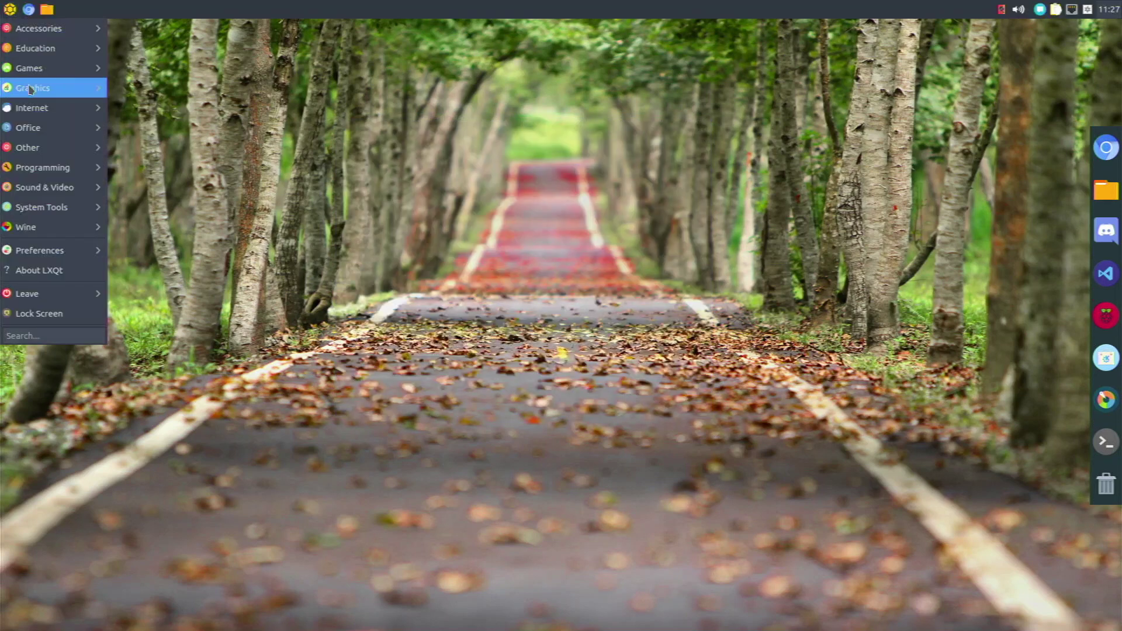
mouse_move(35, 70)
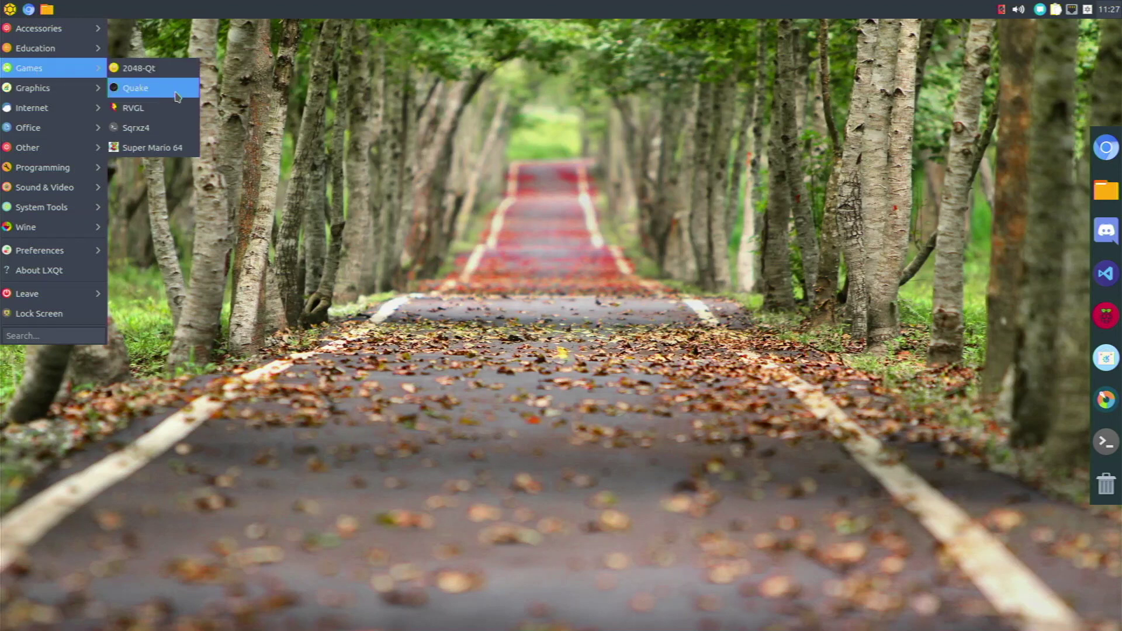
left_click(132, 146)
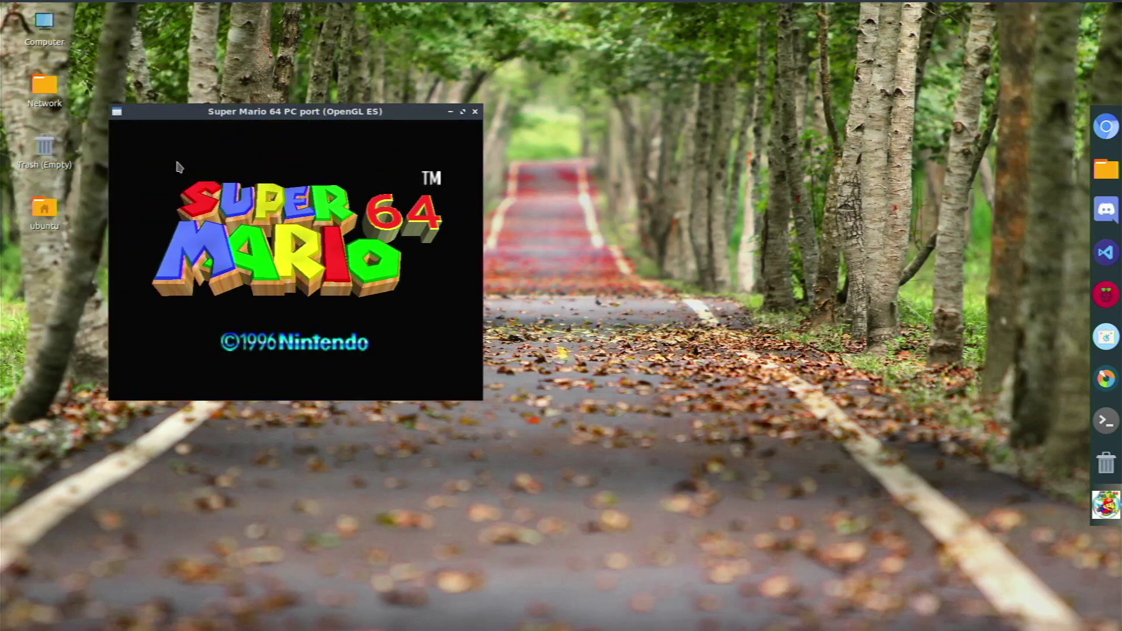
left_click_drag(145, 118, 296, 148)
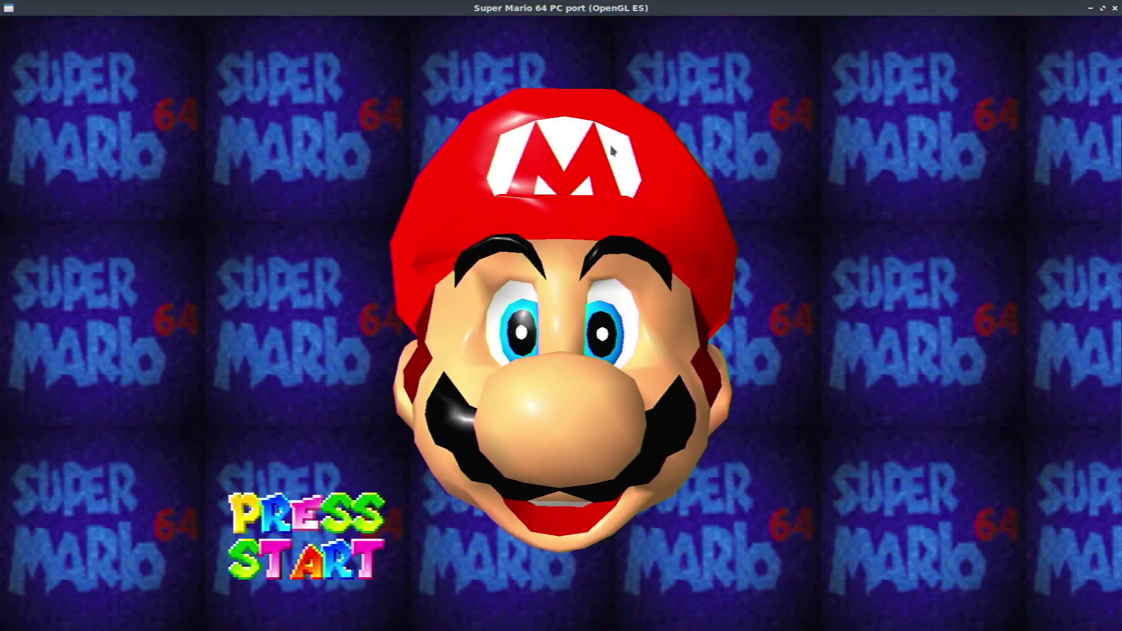
left_click(611, 144)
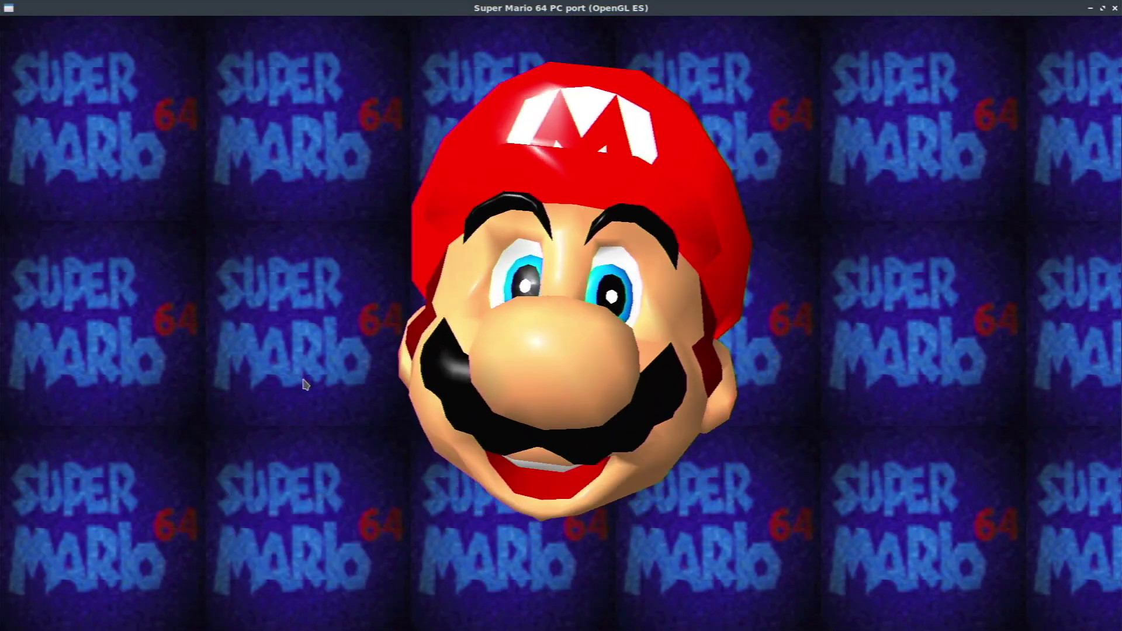
- Start a new Super Mario 64 game in the Mario A file and close the game at the castle introduction
key("space")
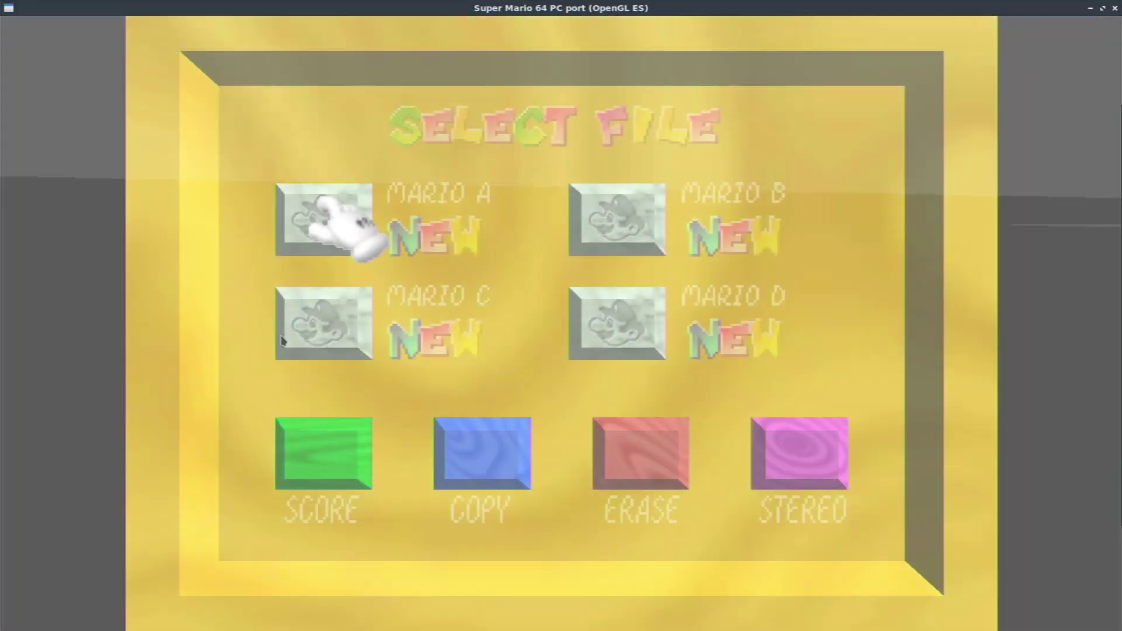
key("space")
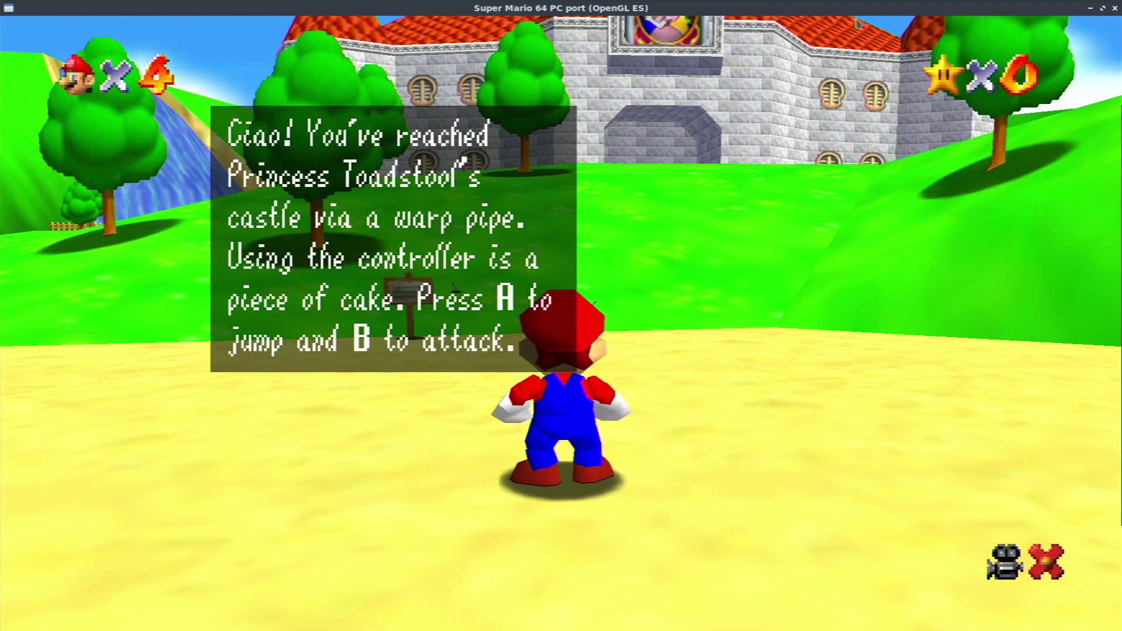
mouse_move(620, 5)
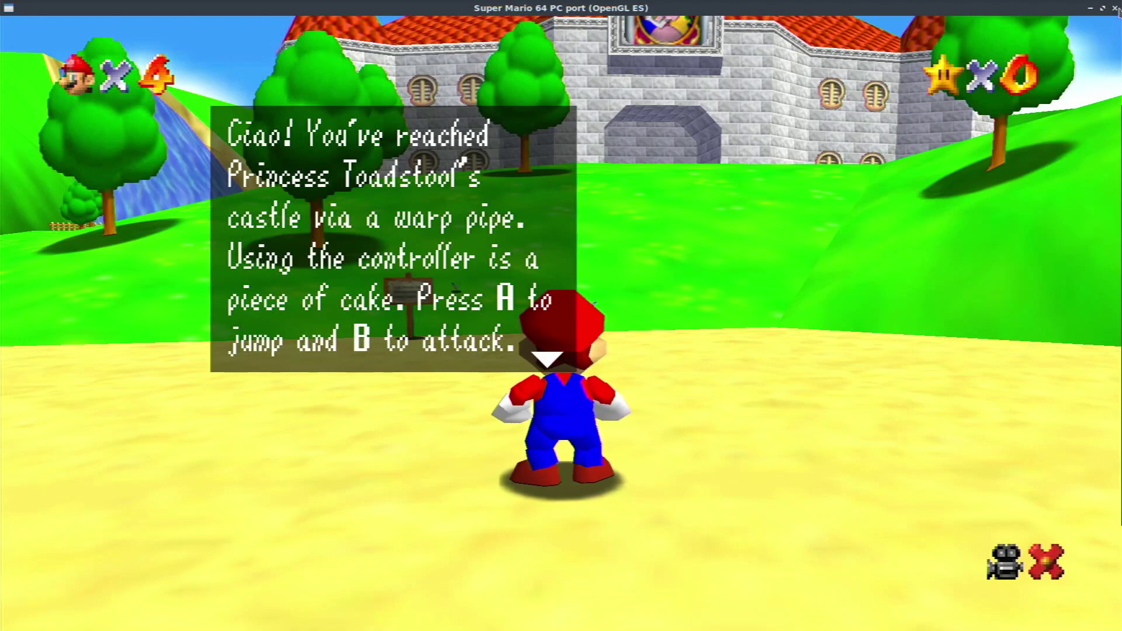
left_click(1116, 9)
- View the list of installed games and dismiss it without launching one
mouse_move(1106, 51)
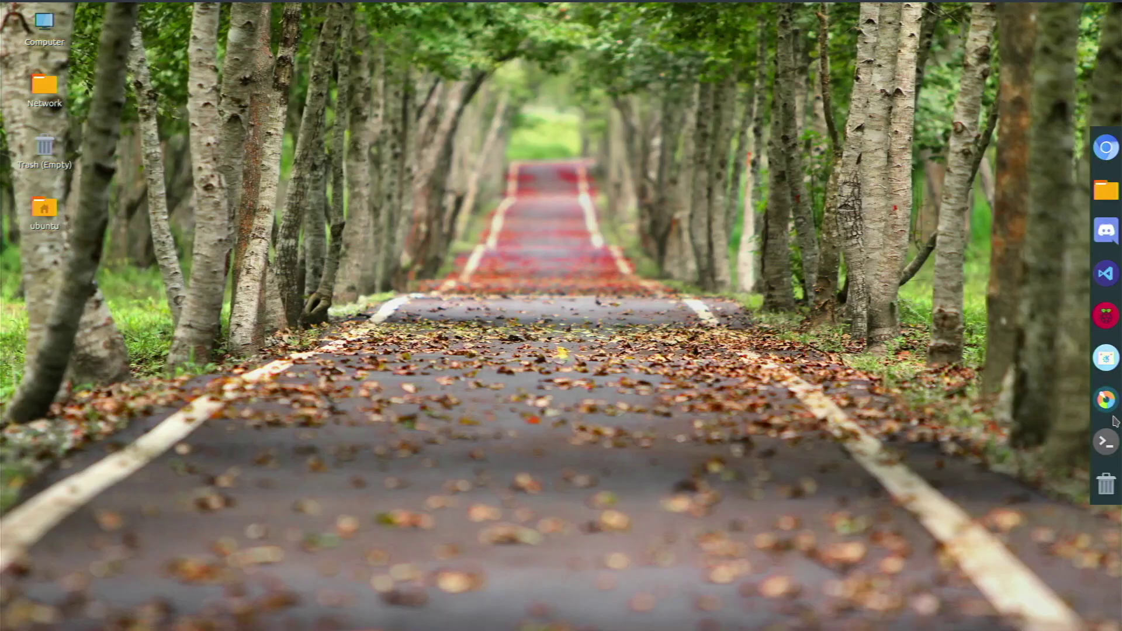
left_click(5, 8)
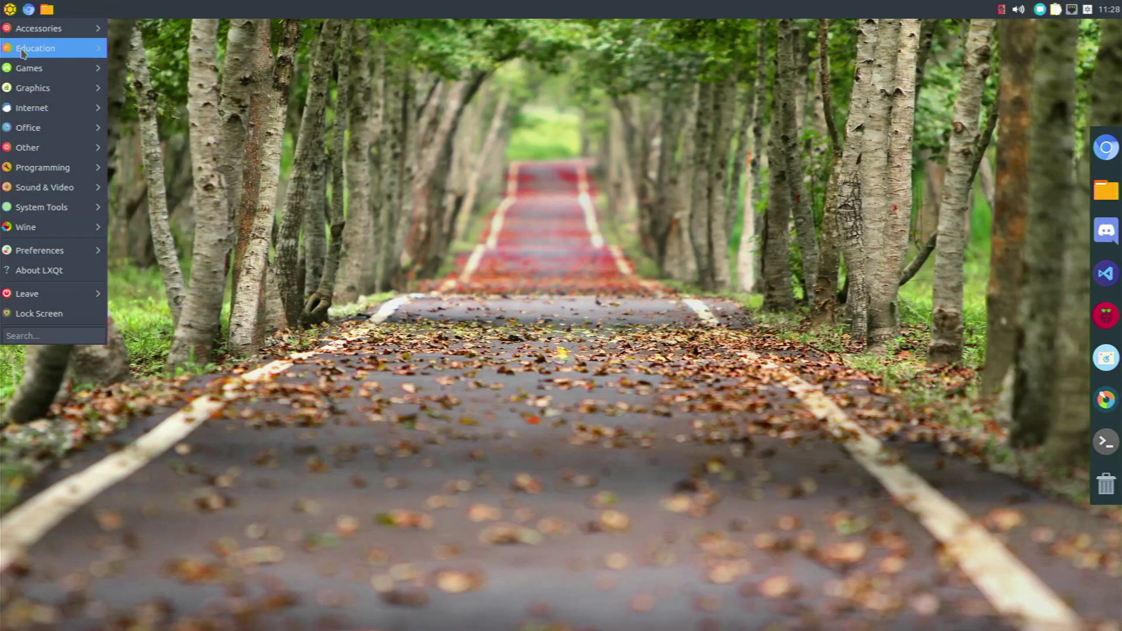
mouse_move(25, 75)
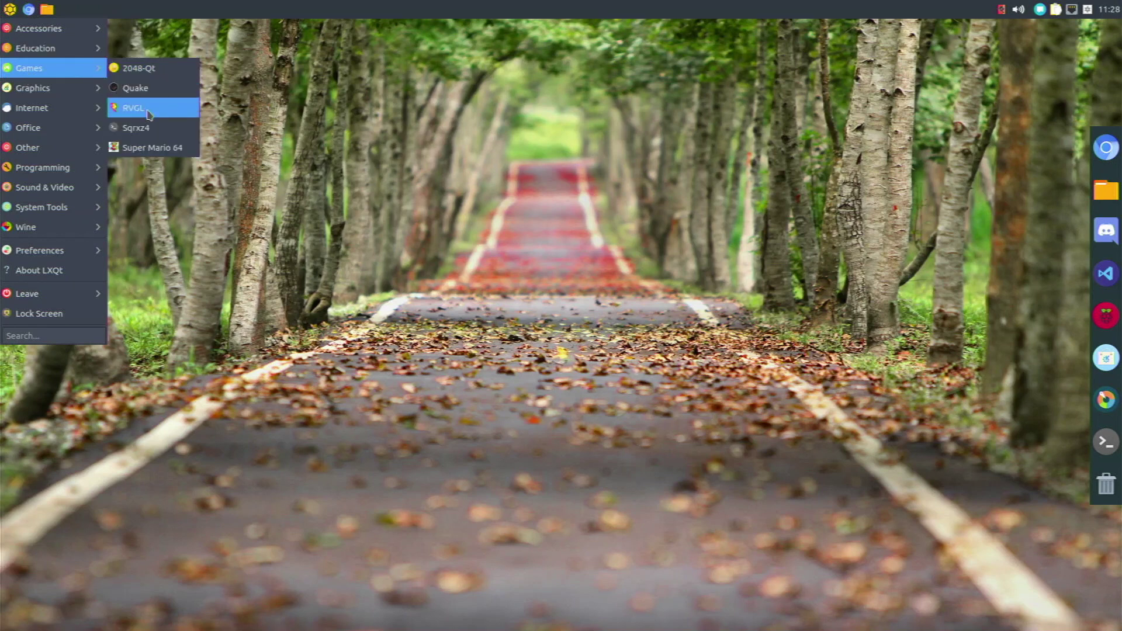
key("Escape")
key("Escape")
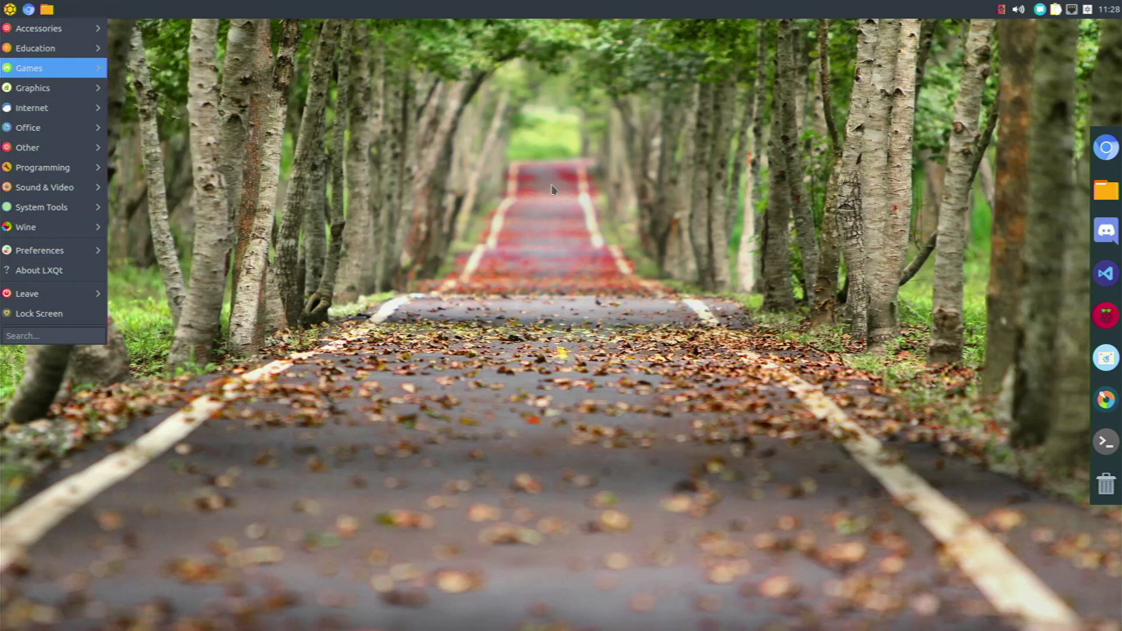
- Open a terminal and run the command box86
left_click(1114, 443)
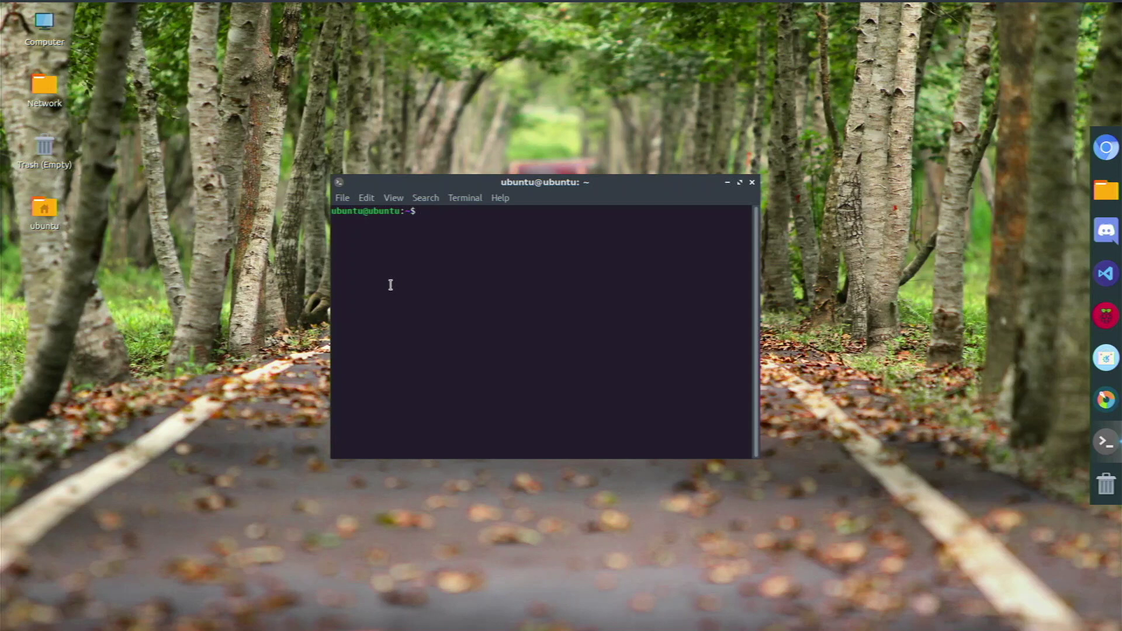
type("box86")
key("Return")
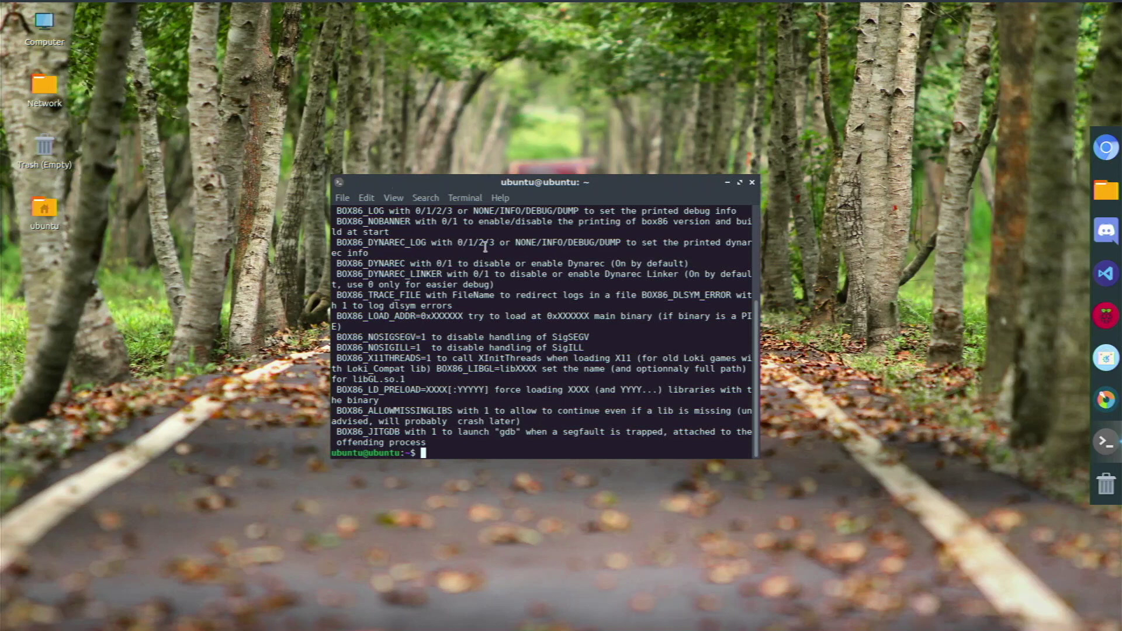
- Examine the start of the box86 output in the terminal, including its version, description and usage lines
scroll(484, 275, "up", 4)
scroll(484, 275, "up", 1)
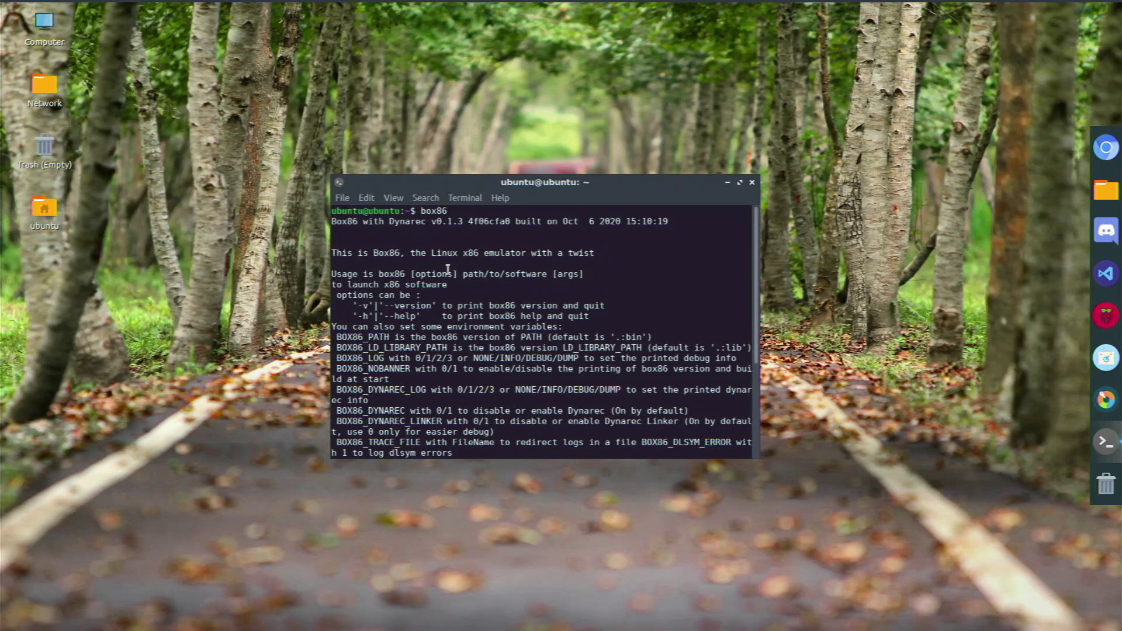
scroll(431, 255, "down", 2)
scroll(431, 255, "up", 2)
triple_click(480, 252)
left_click(479, 251)
- Run the command box86 wine in the terminal
scroll(506, 287, "down", 5)
type("box86 wine")
key("Return")
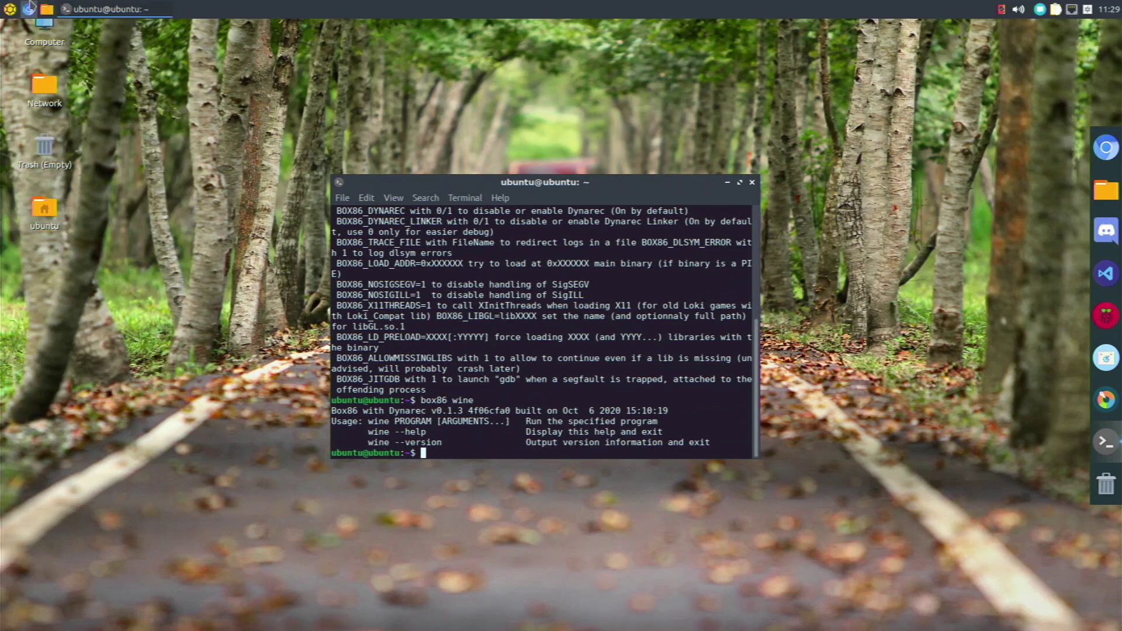
- View the Wine category among the installed applications and dismiss it without launching anything
left_click(10, 9)
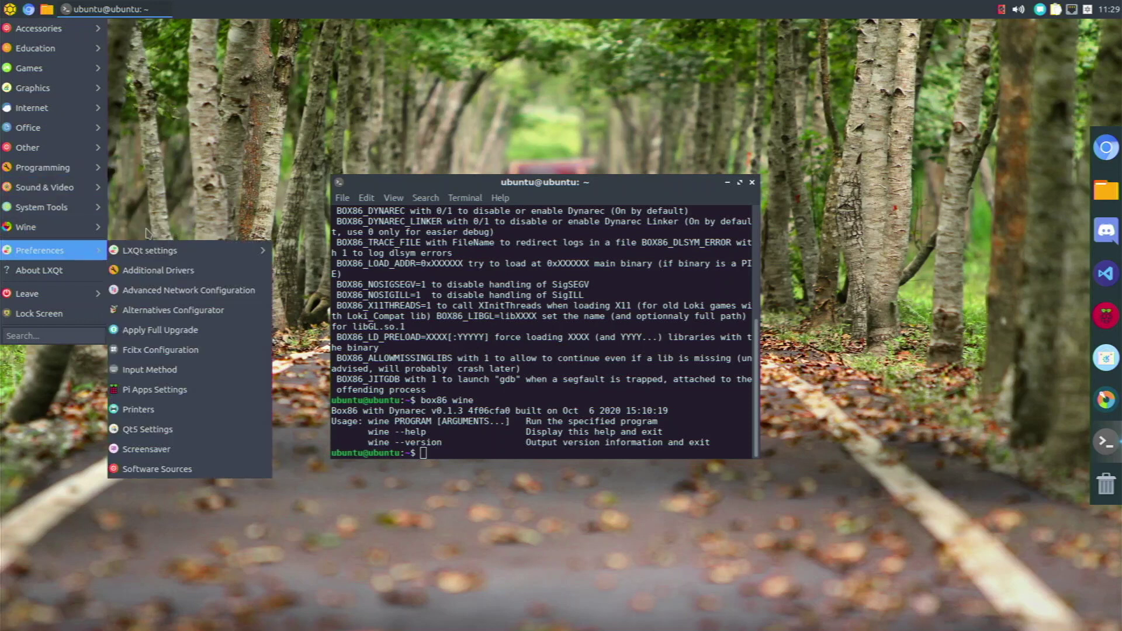
mouse_move(117, 228)
mouse_move(154, 231)
mouse_move(204, 230)
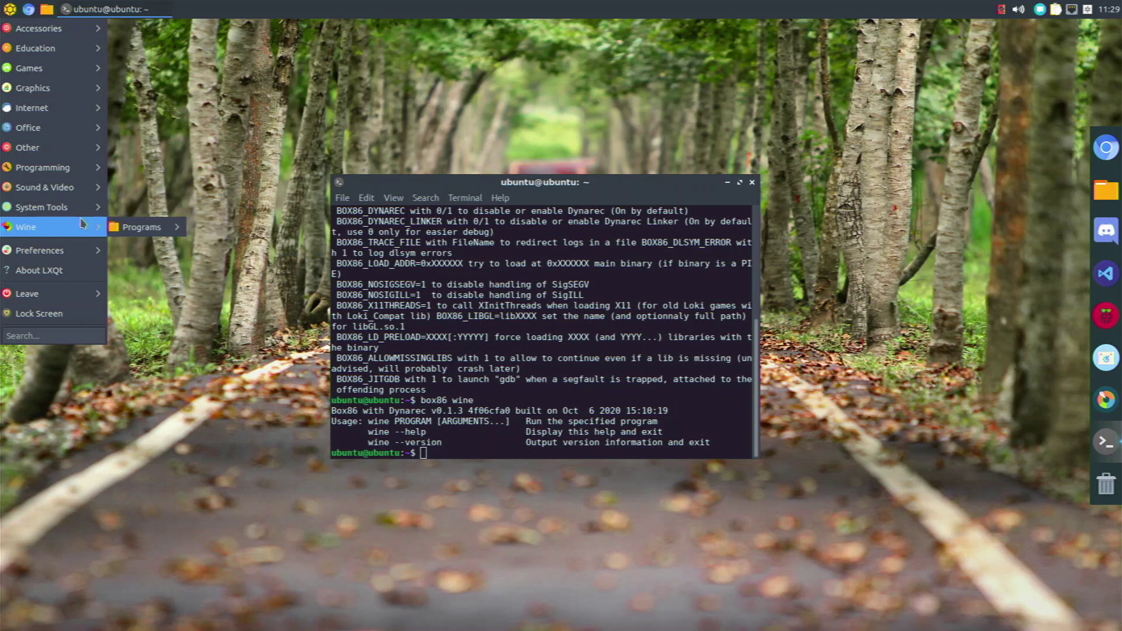
left_click(490, 255)
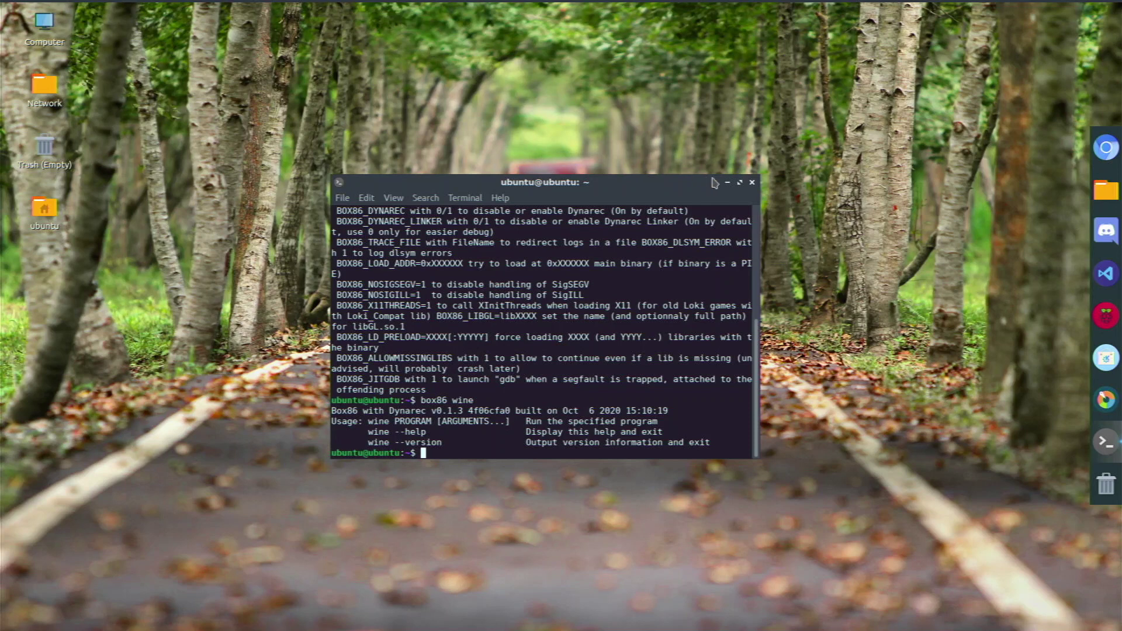
- Close the terminal and launch Pi-Apps from the accessories applications
left_click(753, 183)
left_click(9, 9)
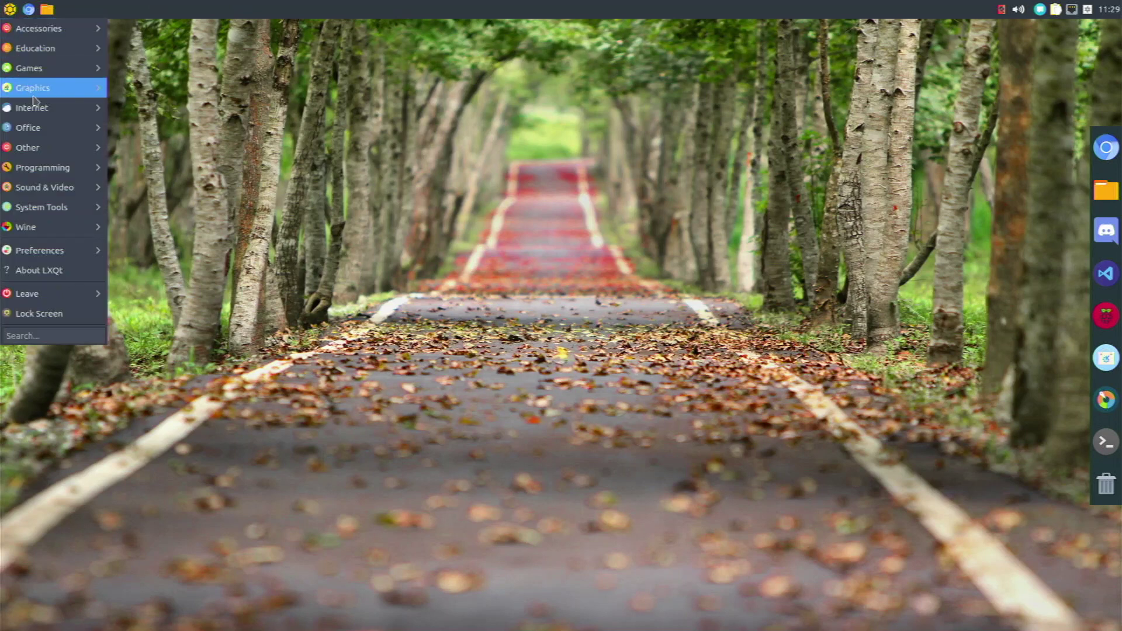
mouse_move(36, 110)
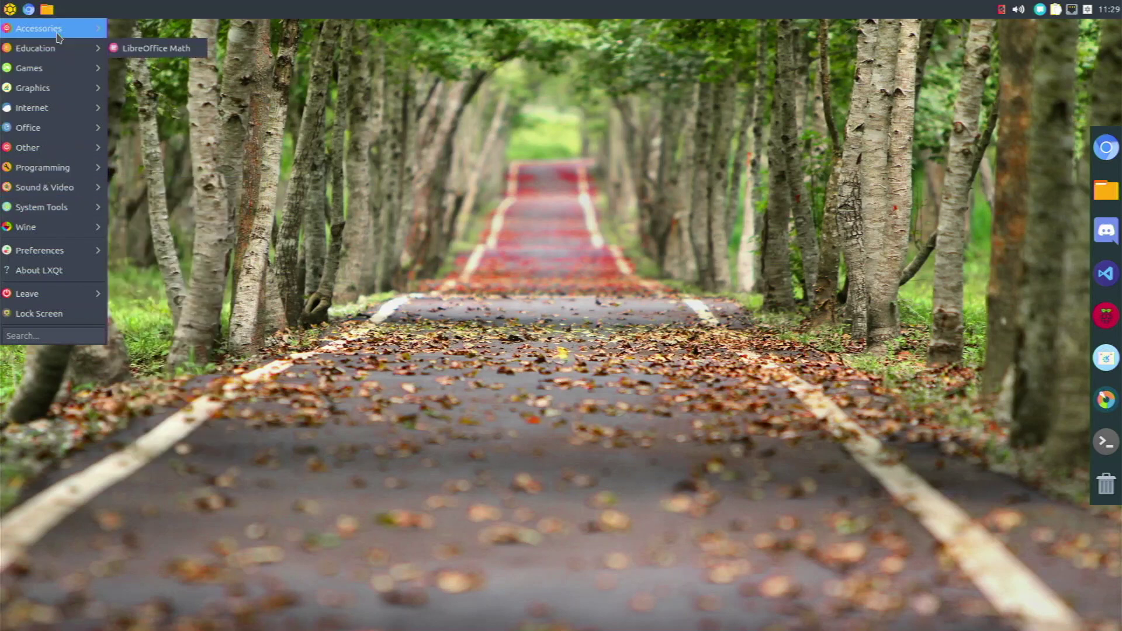
mouse_move(58, 29)
left_click(135, 214)
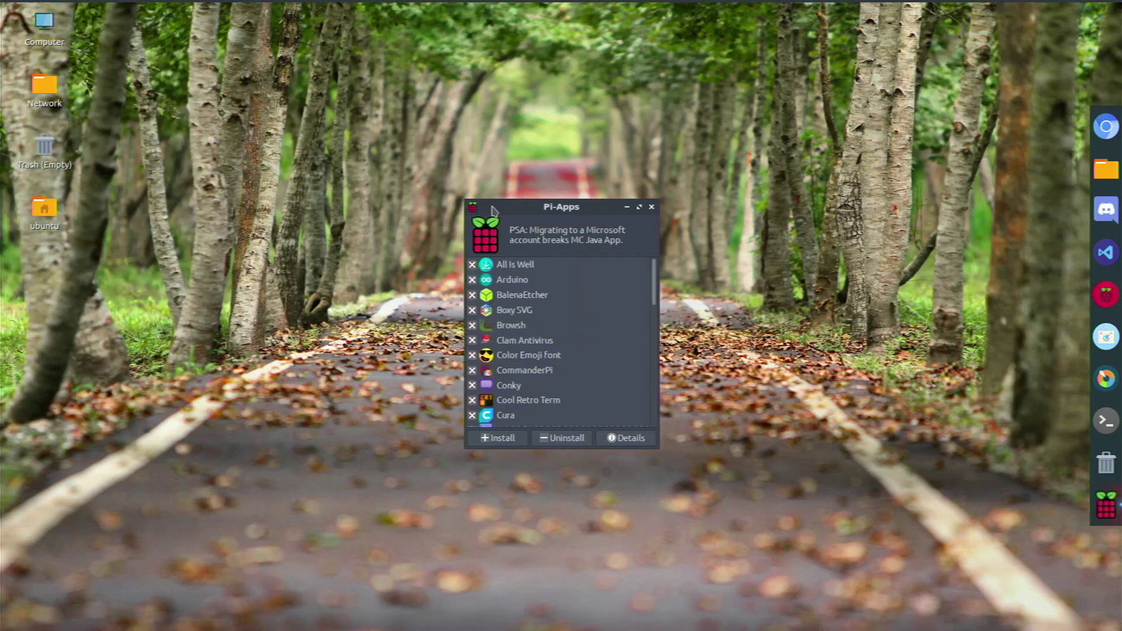
- Try to install BalenaEtcher through Pi-Apps, and close the Pi-Apps window
left_click_drag(496, 210, 469, 195)
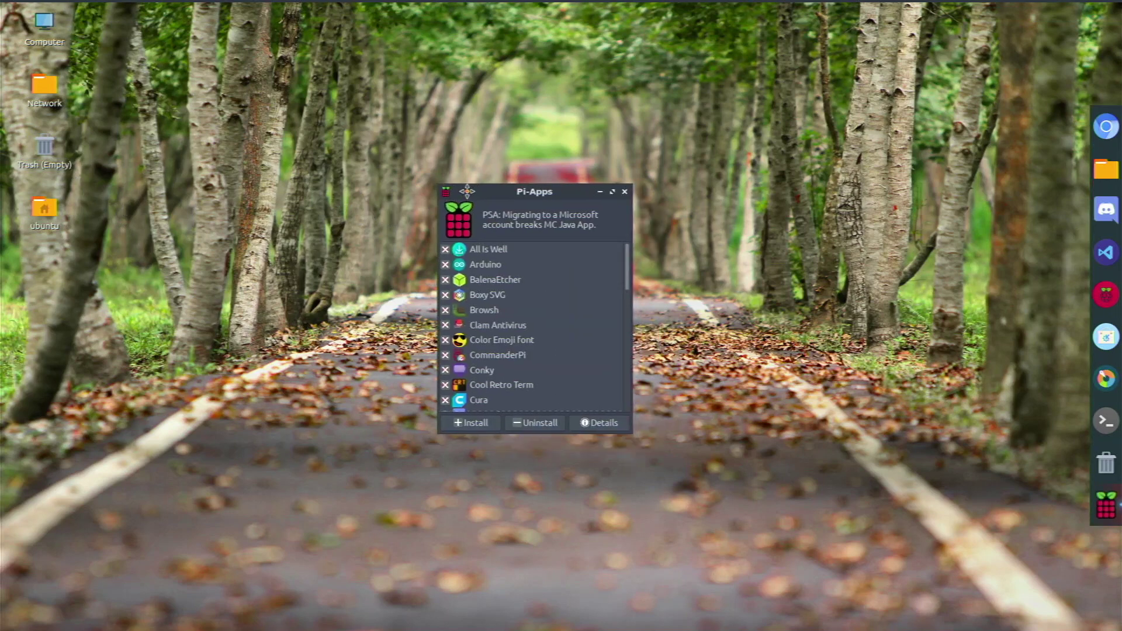
left_click(491, 284)
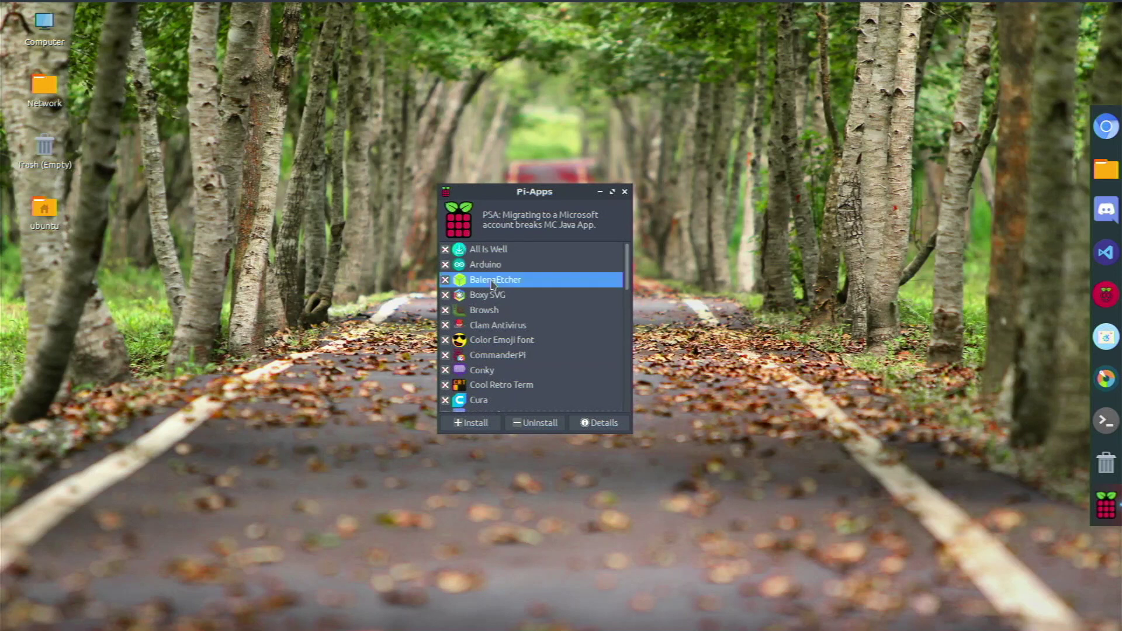
left_click(462, 424)
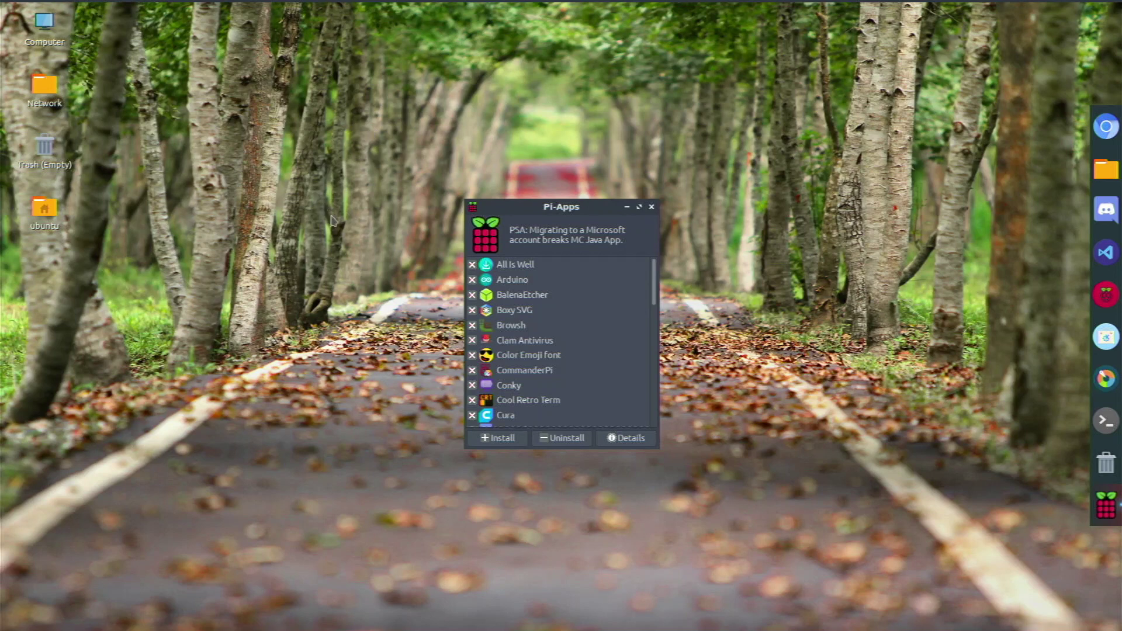
left_click(652, 207)
- Open the BalenaEtcher folder inside pi-apps/apps in the home directory
left_click(1107, 190)
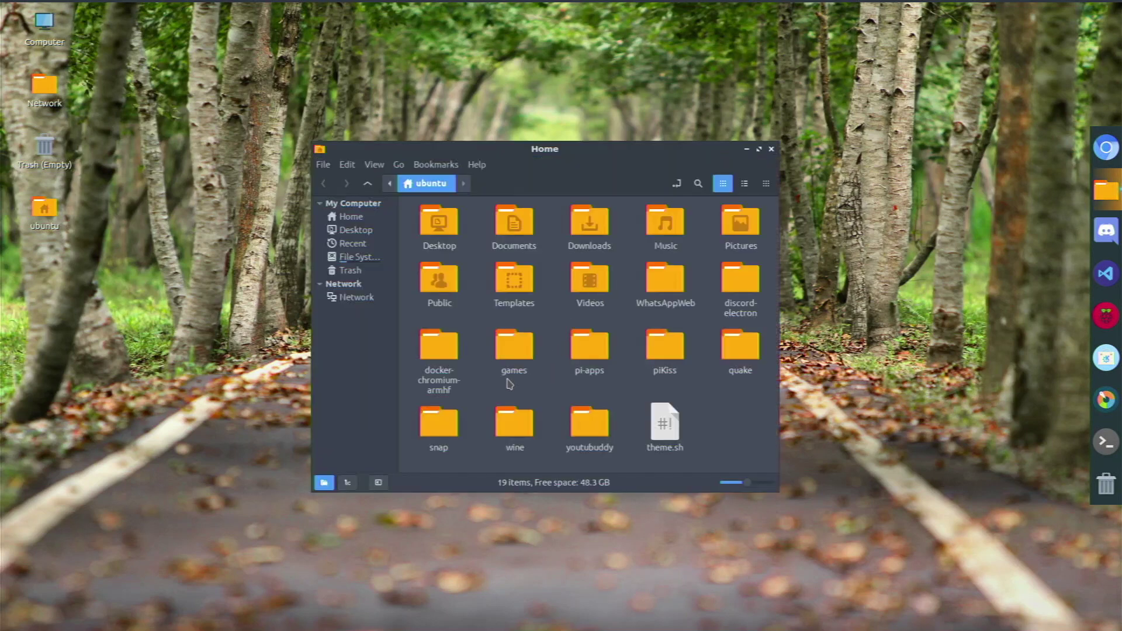
double_click(597, 366)
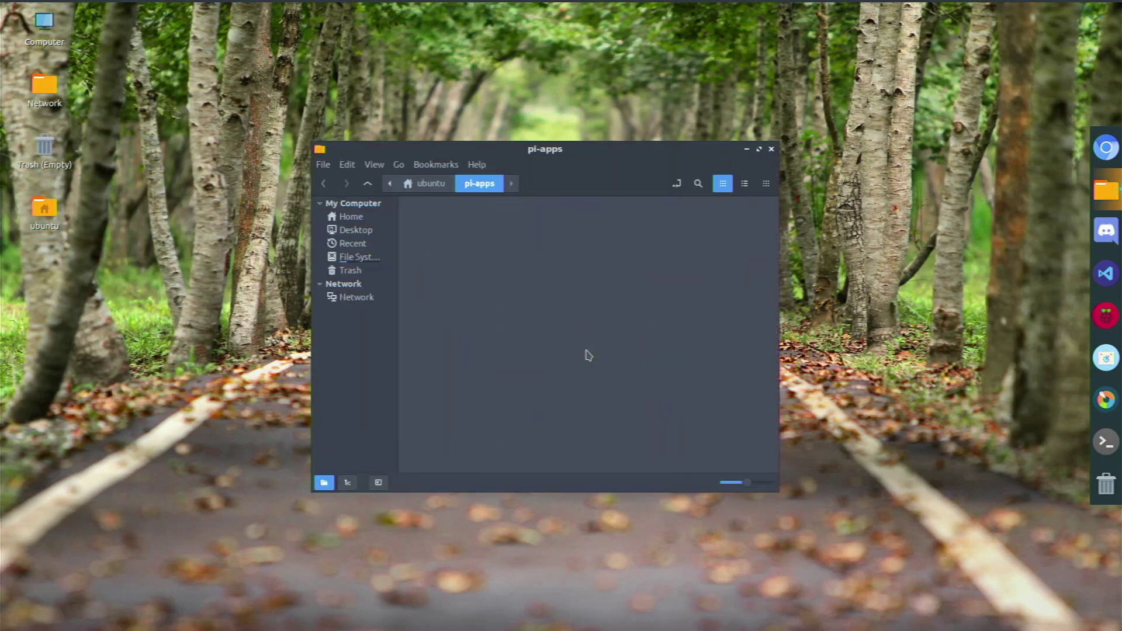
double_click(460, 235)
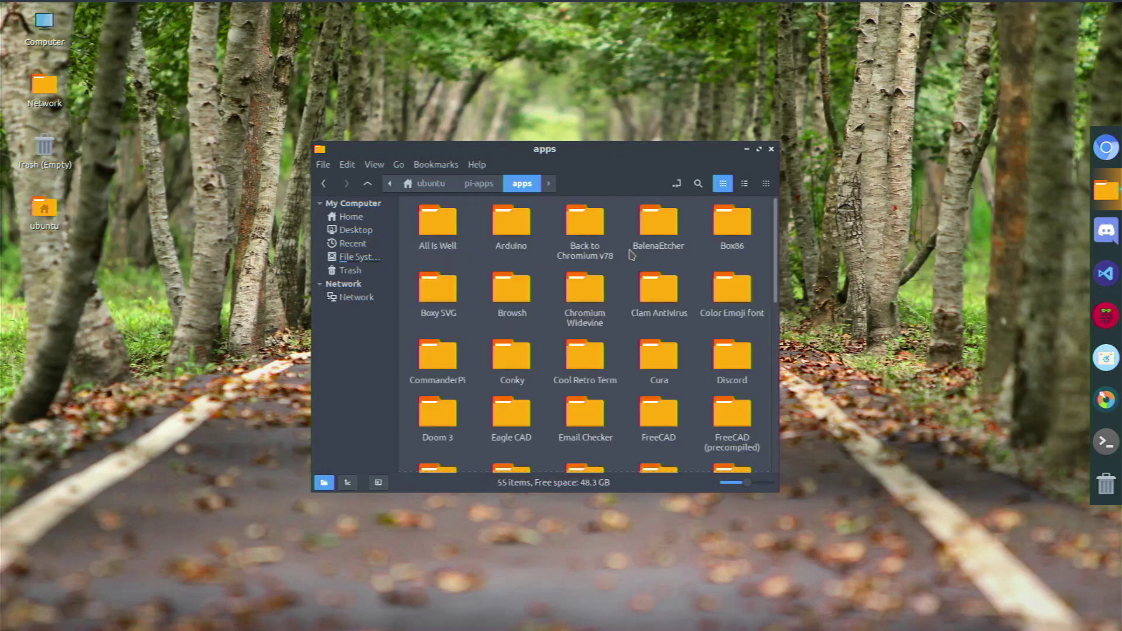
left_click(660, 227)
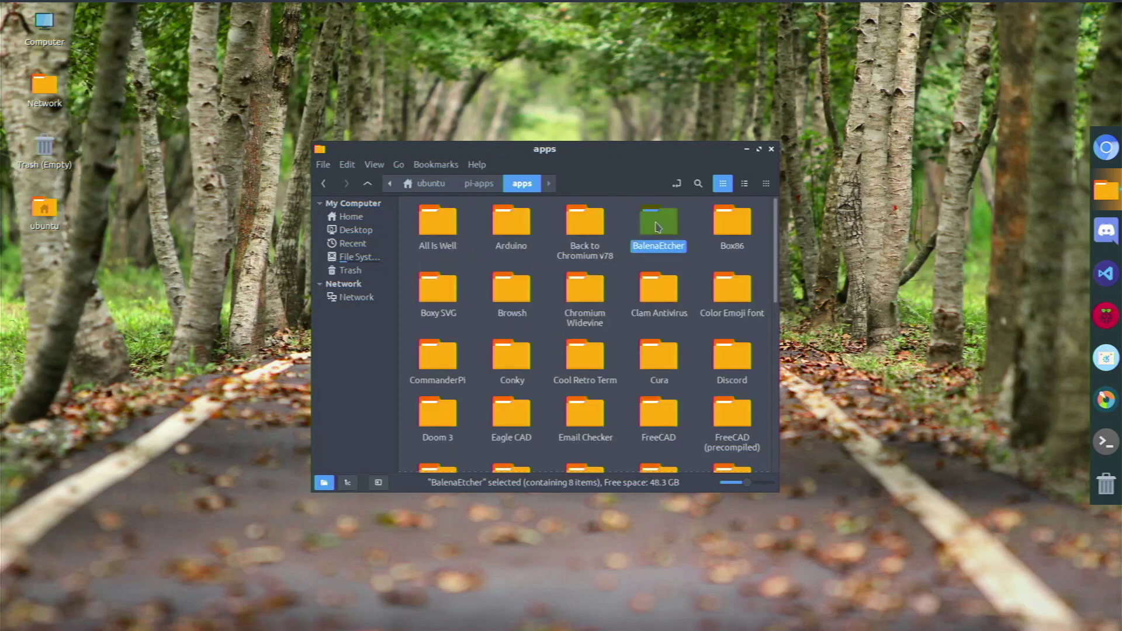
double_click(658, 227)
- Open a terminal and insert the path of BalenaEtcher's install-64 script at the prompt without running it
left_click(1106, 443)
left_click(645, 329)
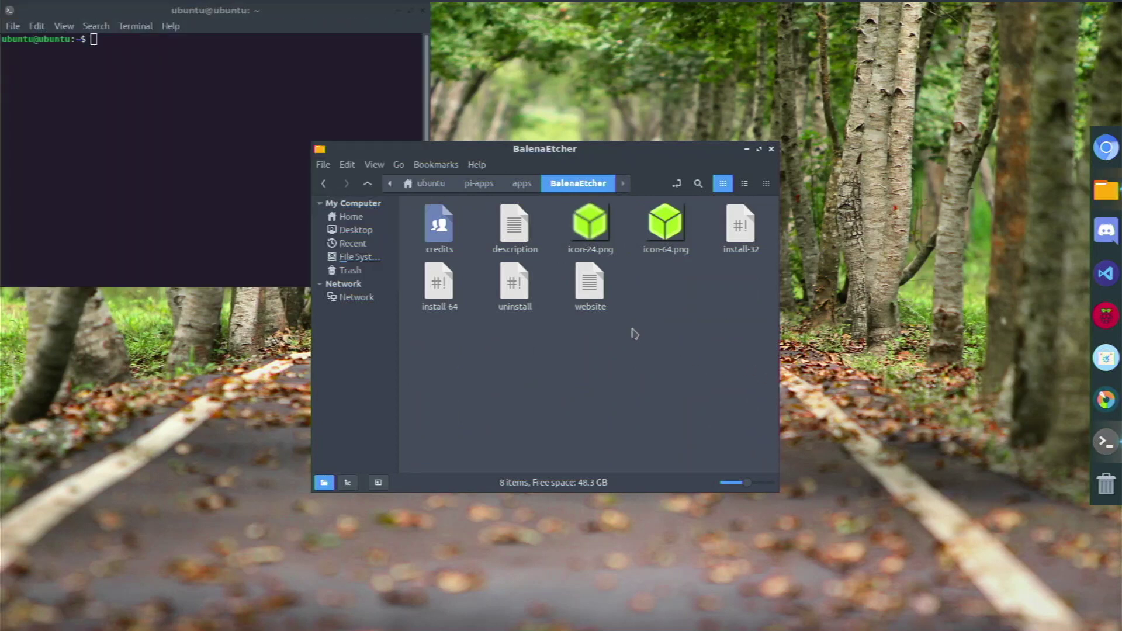
left_click(449, 287)
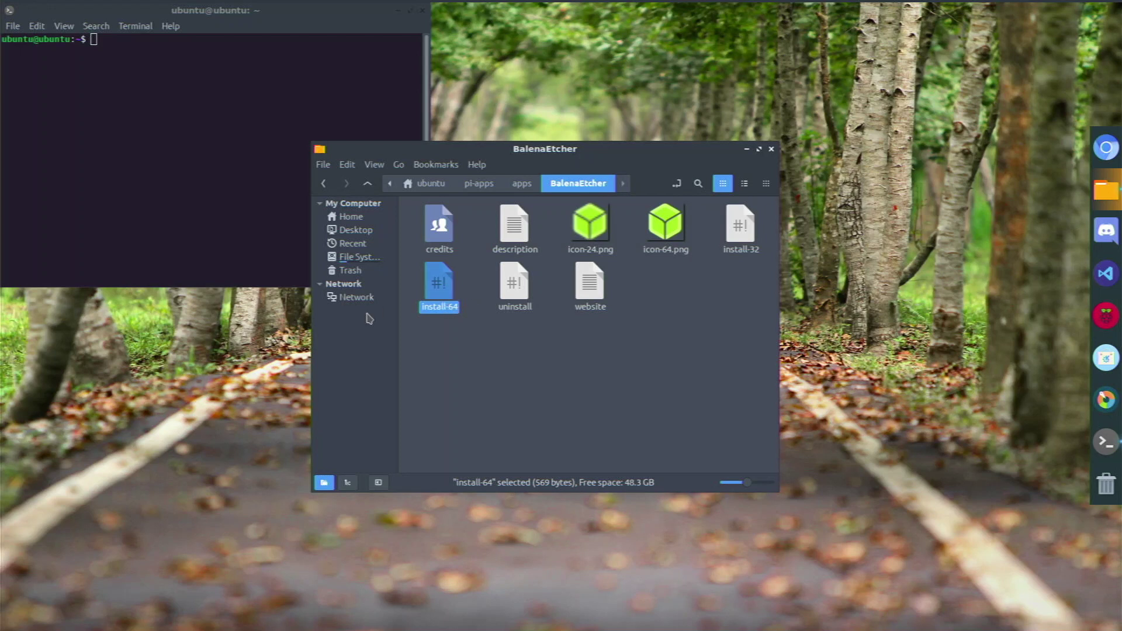
left_click_drag(423, 296, 95, 130)
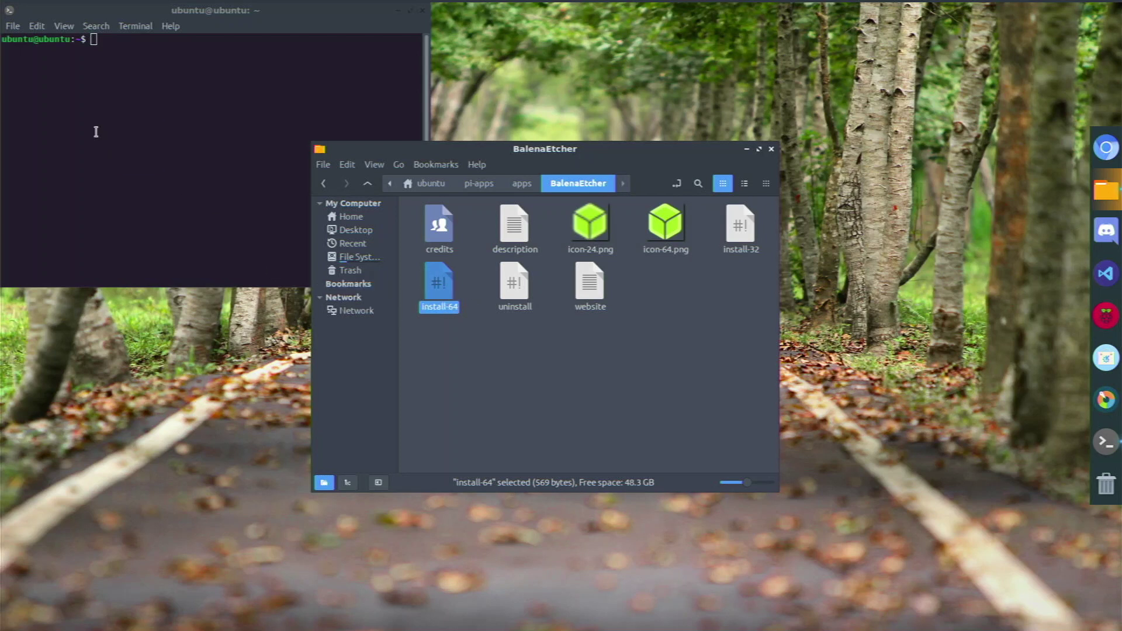
left_click(131, 147)
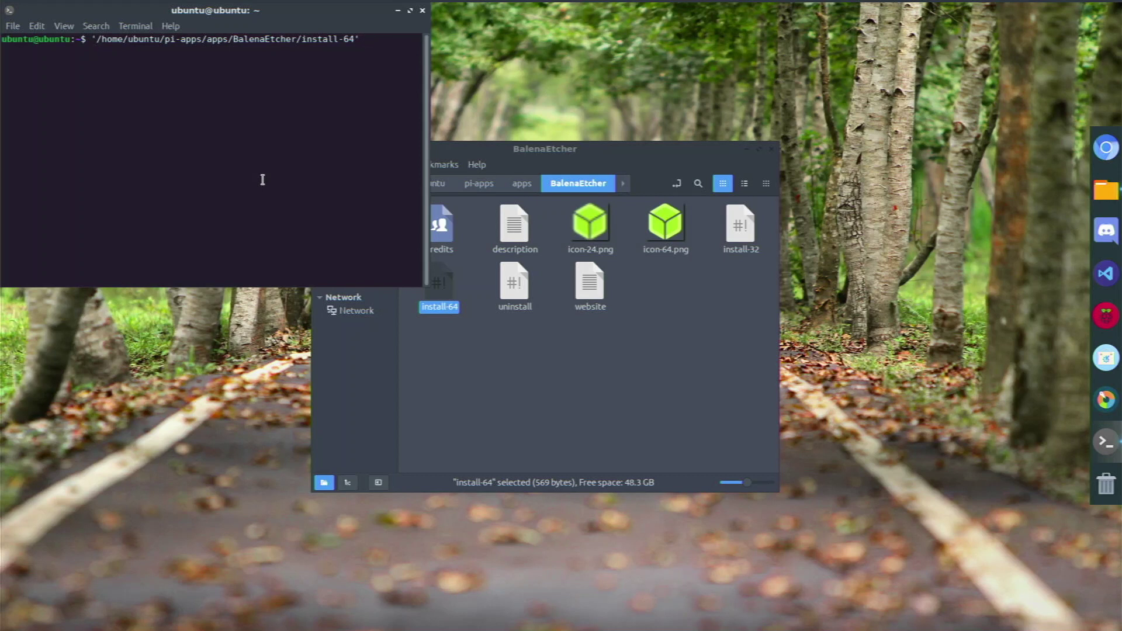
- Close the terminal without running the install-64 script, and close the BalenaEtcher folder window
mouse_move(463, 6)
left_click_drag(246, 9, 215, 175)
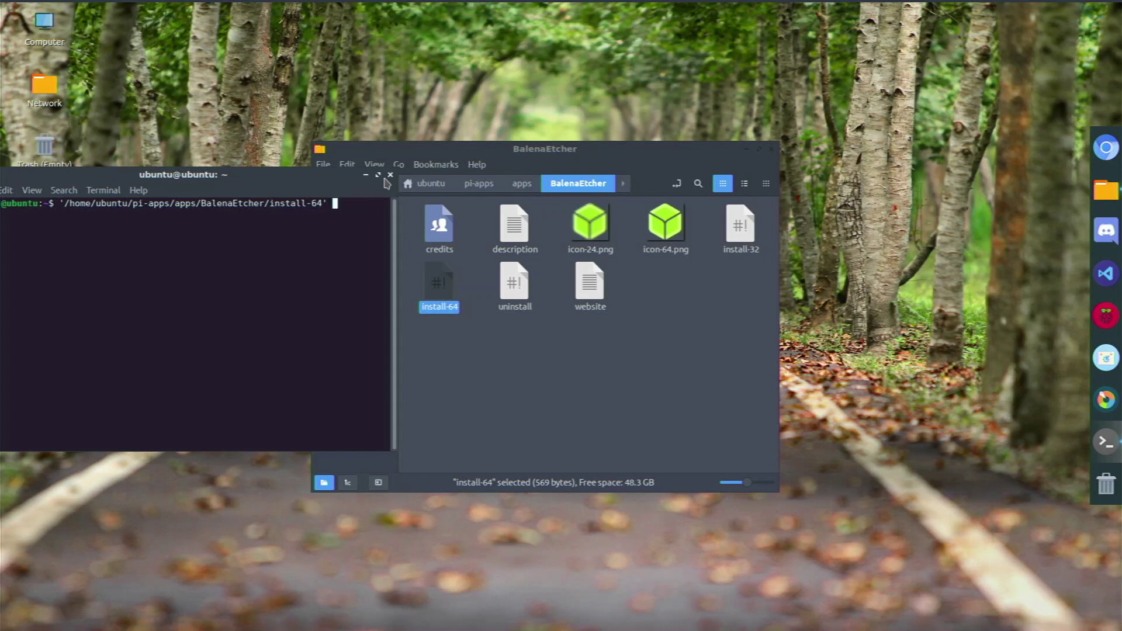
left_click(399, 166)
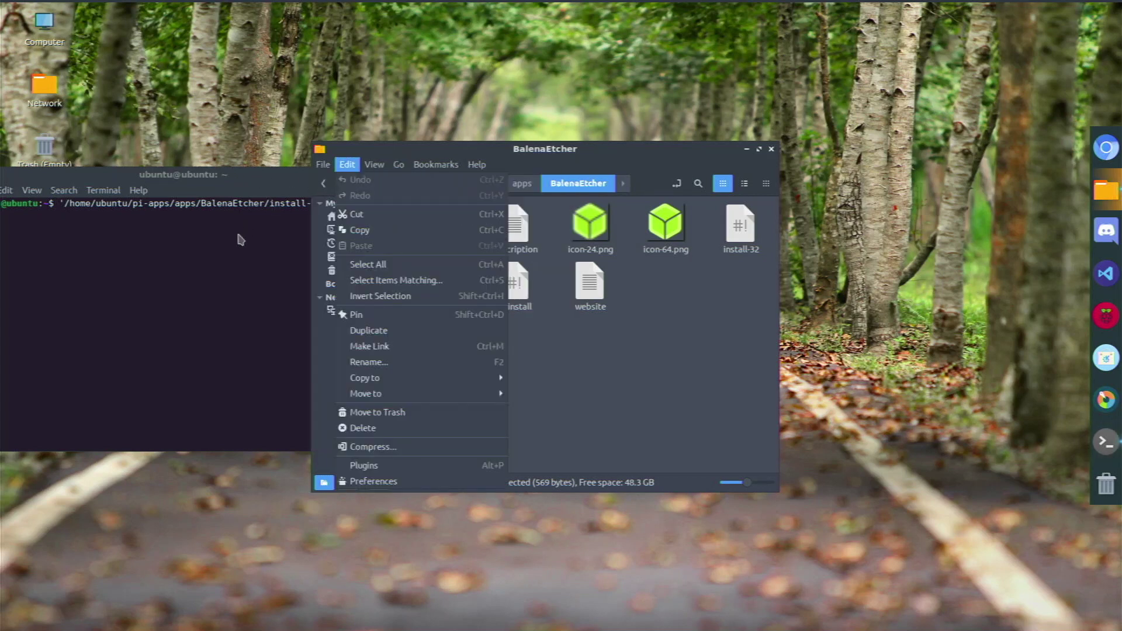
left_click(563, 363)
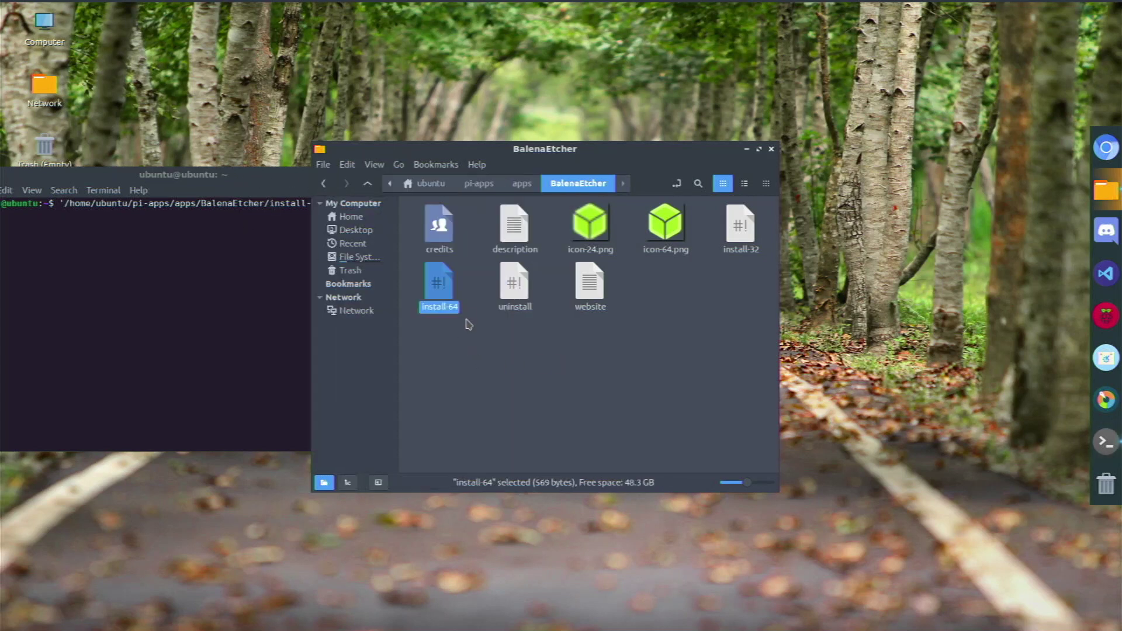
left_click(468, 325)
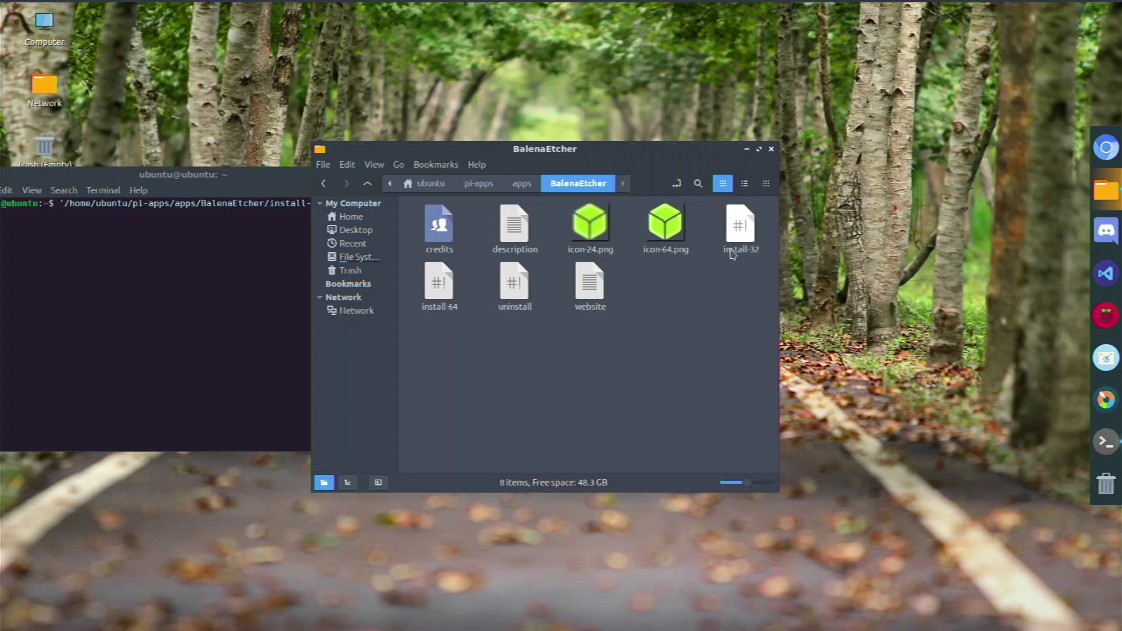
left_click(230, 343)
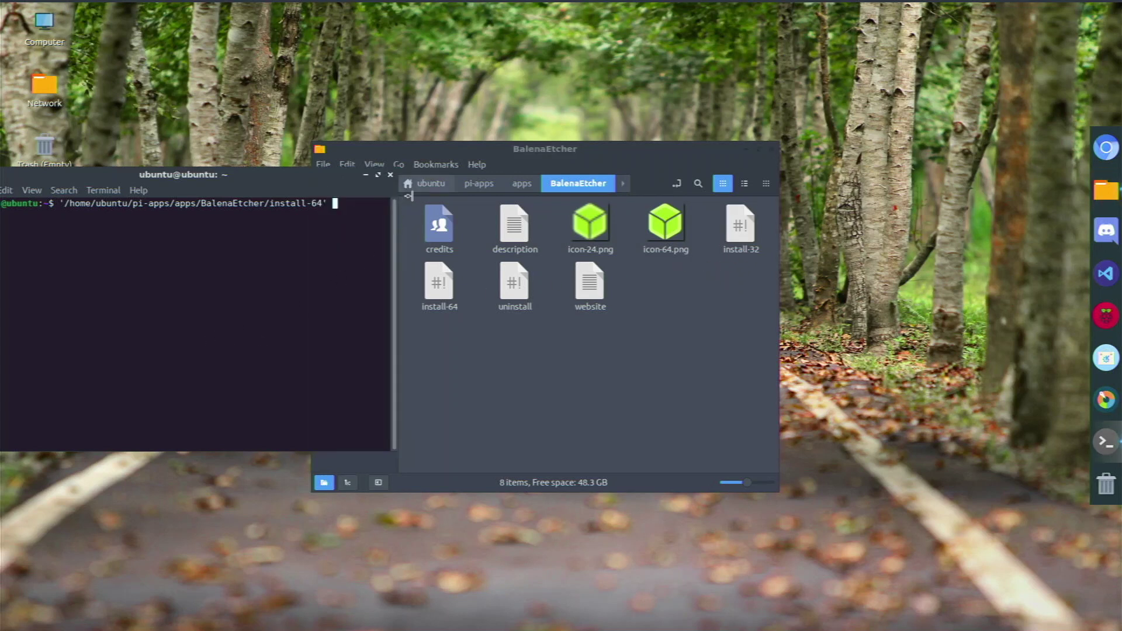
left_click(391, 175)
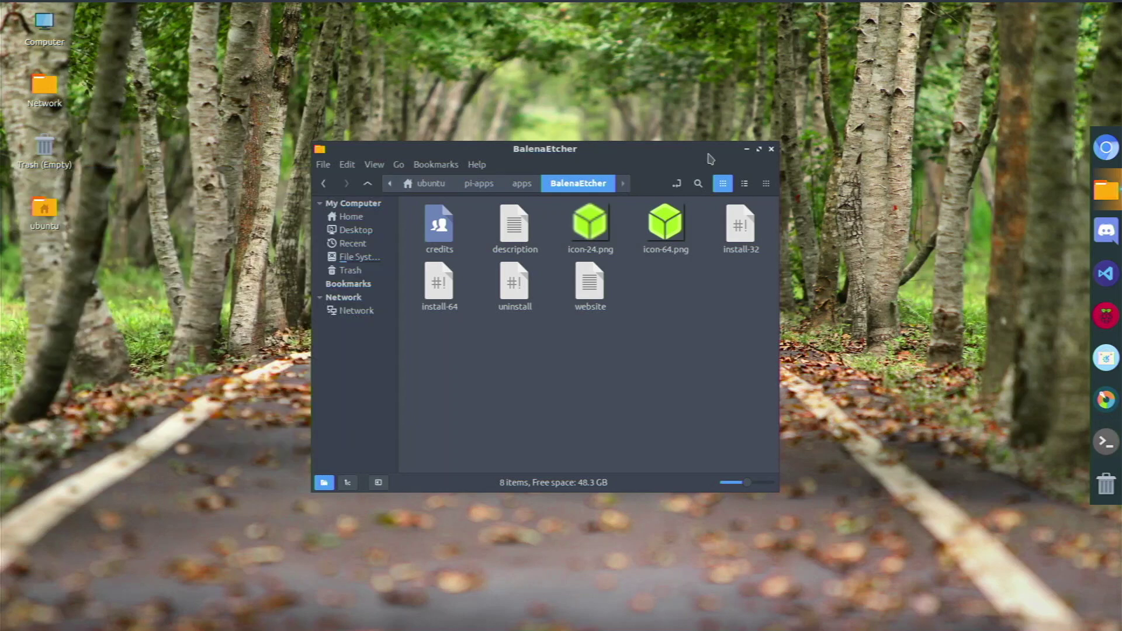
left_click(772, 152)
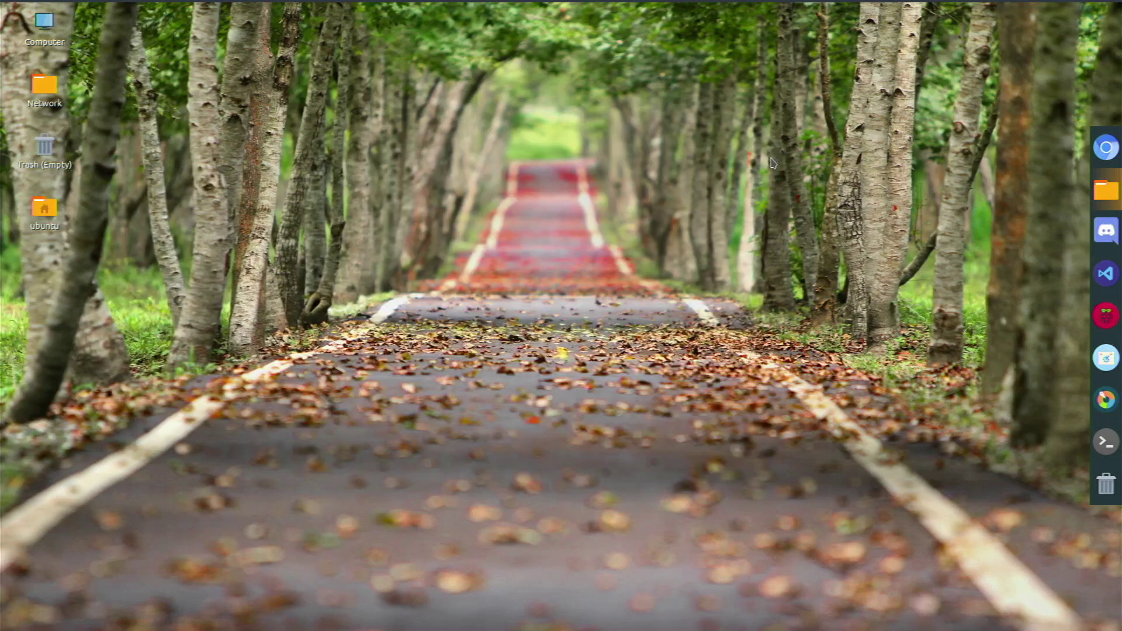
- Try to launch PiKISS from the system tools applications
left_click(7, 7)
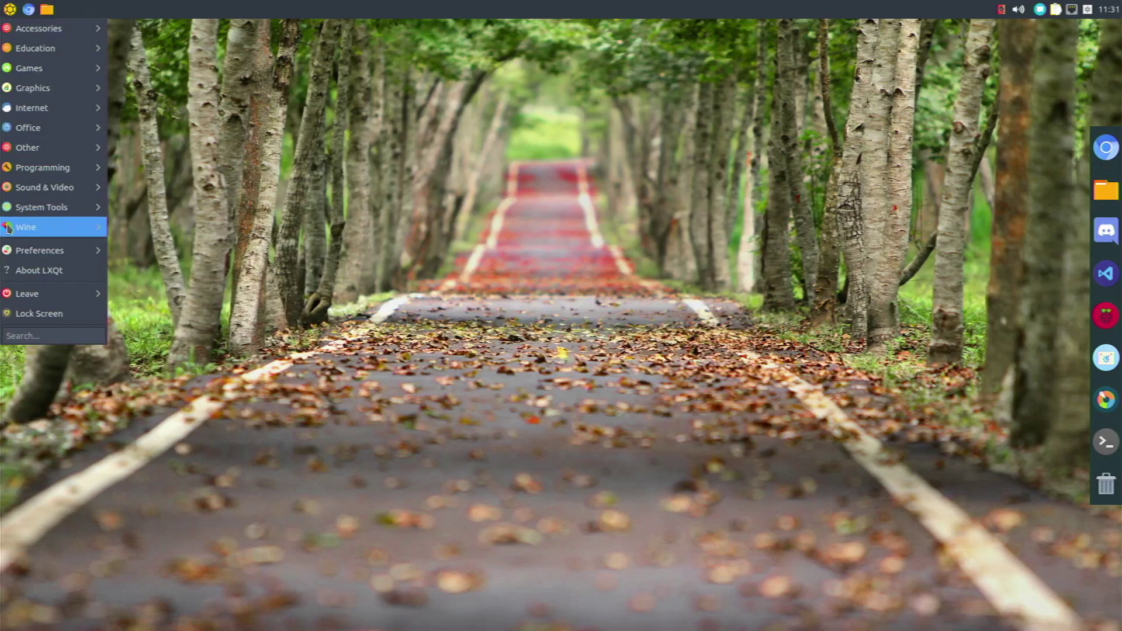
mouse_move(67, 211)
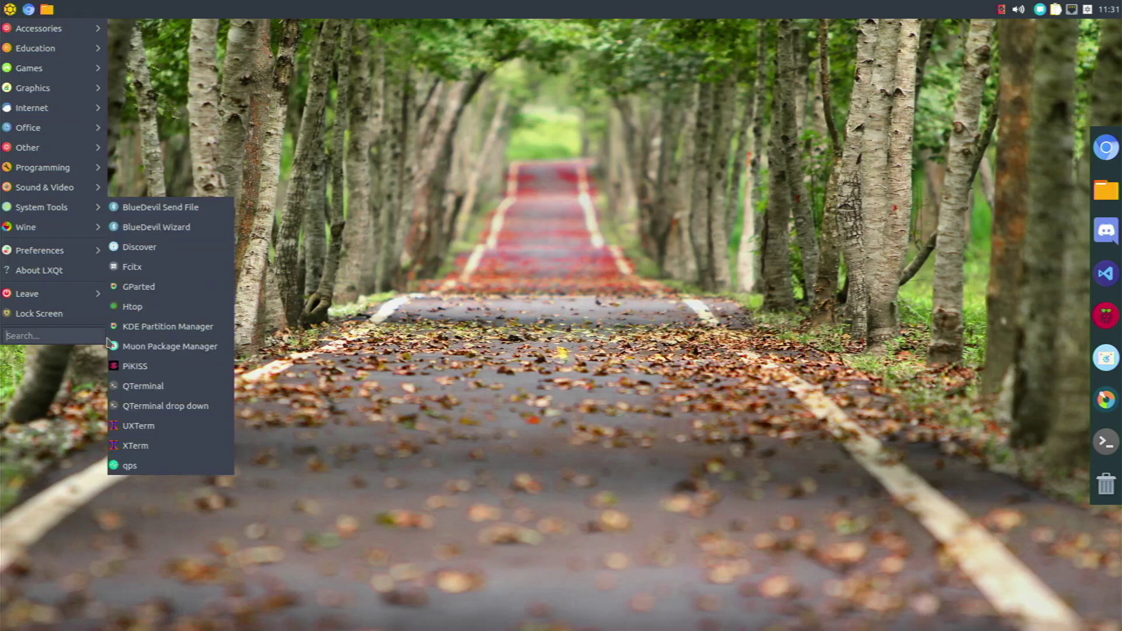
left_click(130, 366)
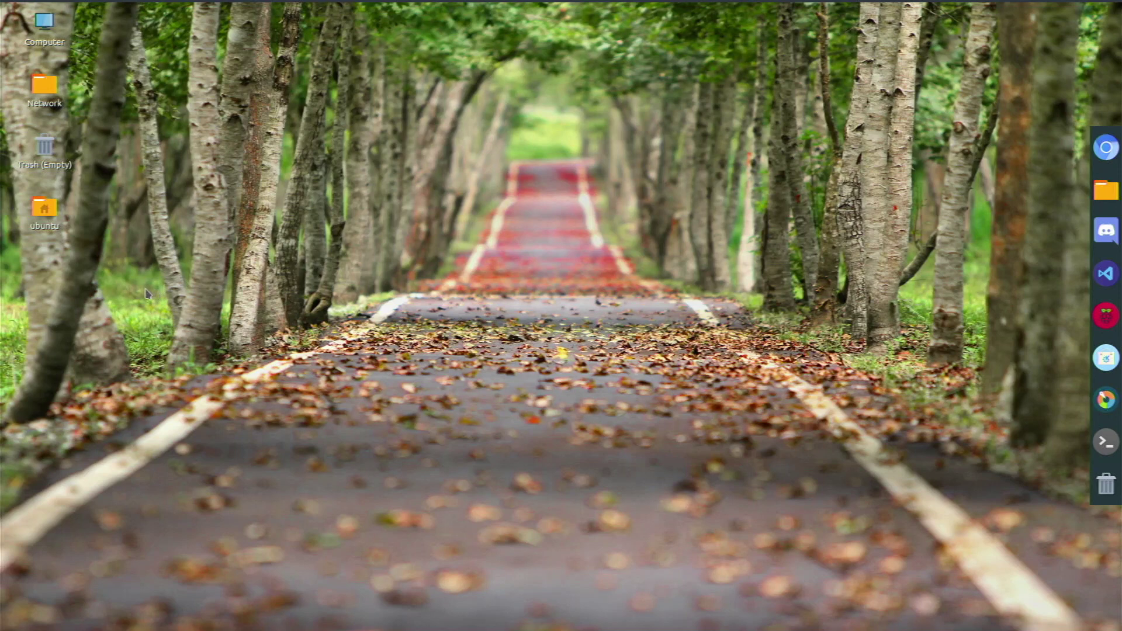
mouse_move(3, 5)
- Open the piKiss folder in the home directory and run piKiss.sh in a terminal
left_click(1106, 190)
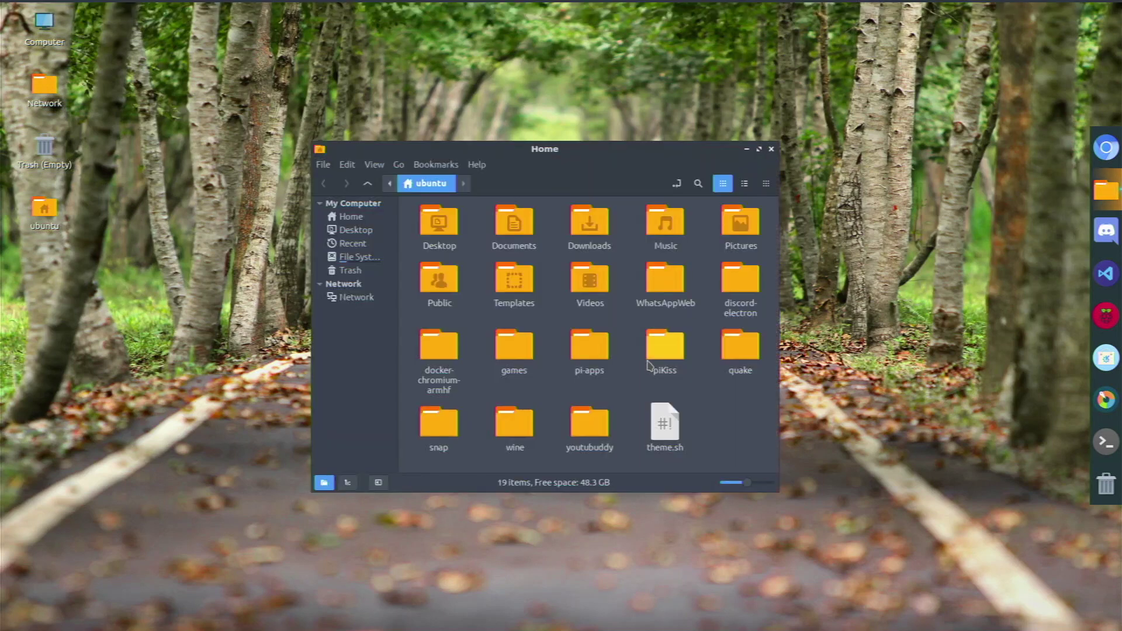
double_click(662, 350)
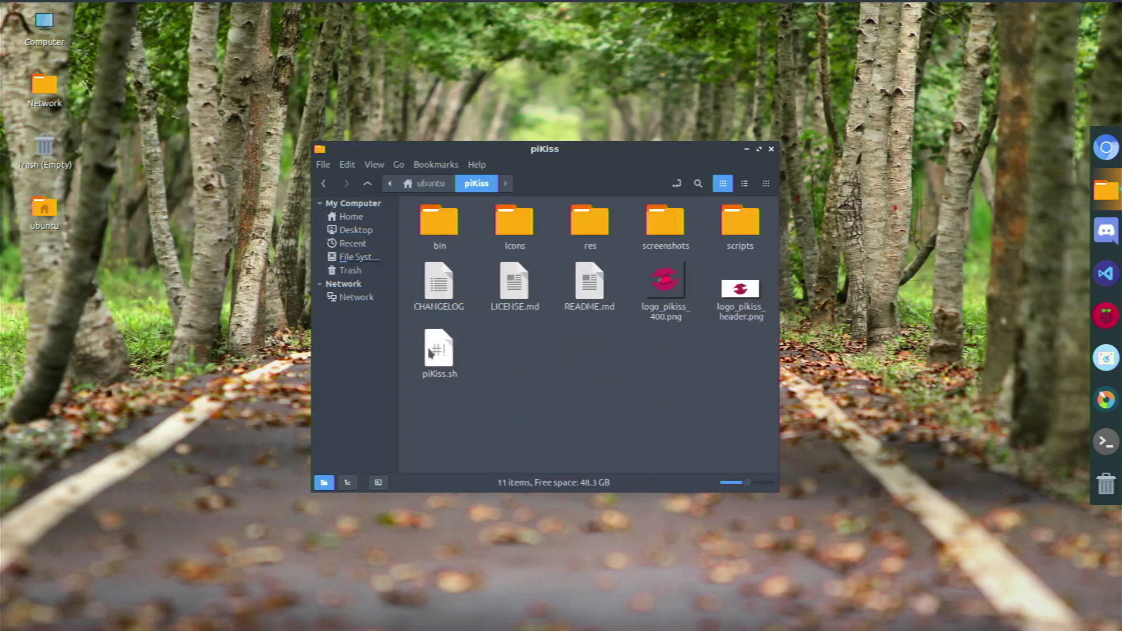
double_click(433, 354)
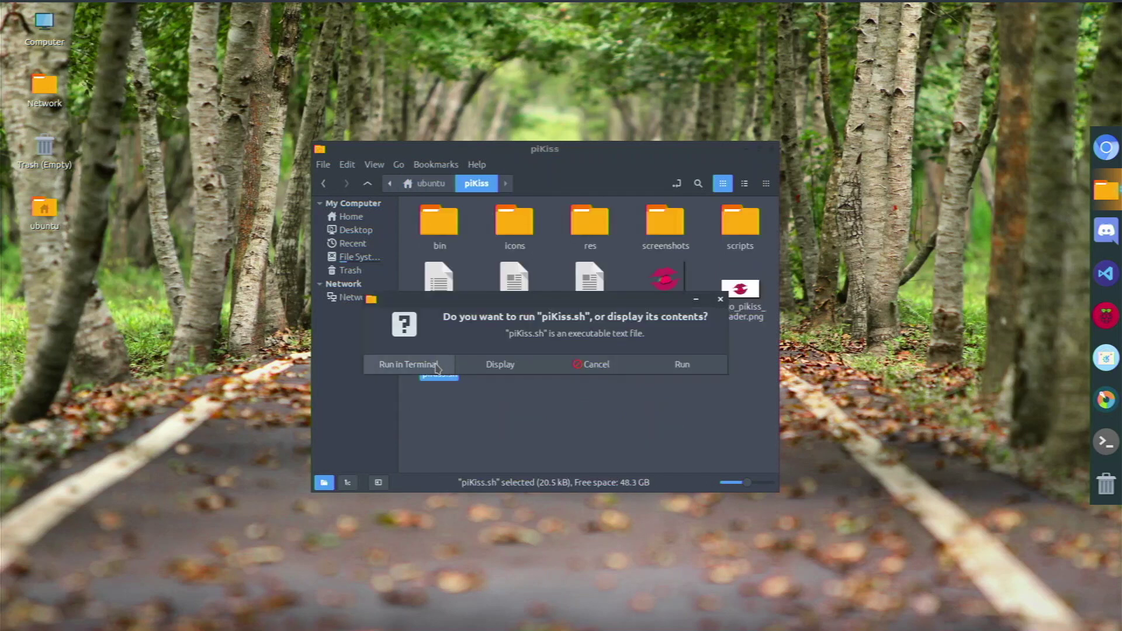
left_click(433, 366)
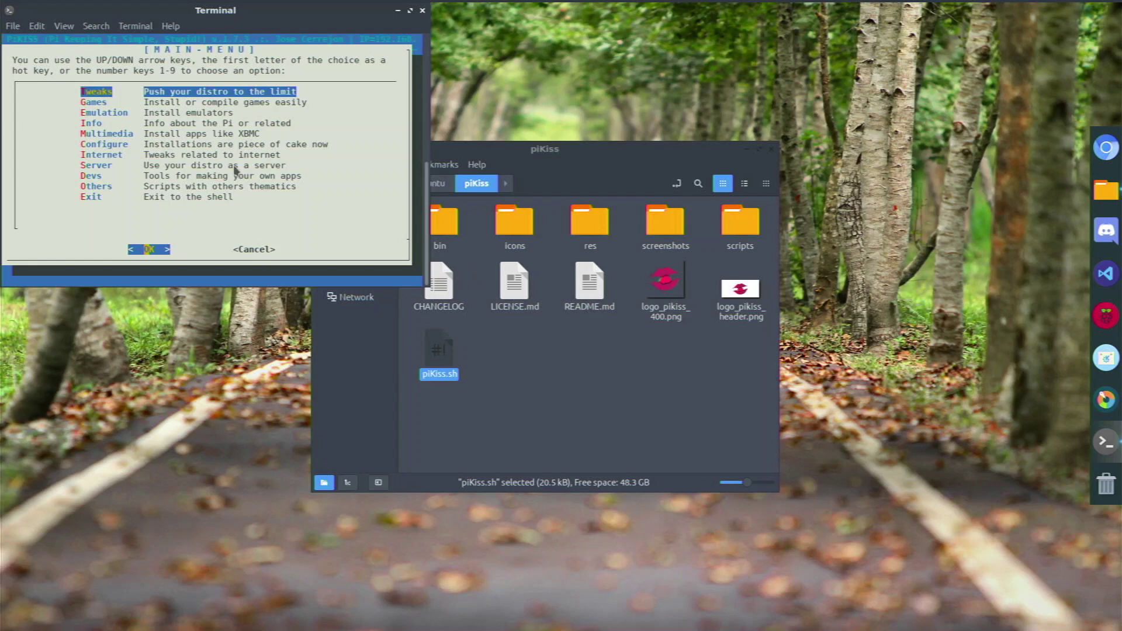
- Move the PiKISS terminal window away from the screen corner and open the Multimedia category
left_click_drag(115, 10, 196, 117)
key("Down")
key("Down")
key("Down")
key("Down")
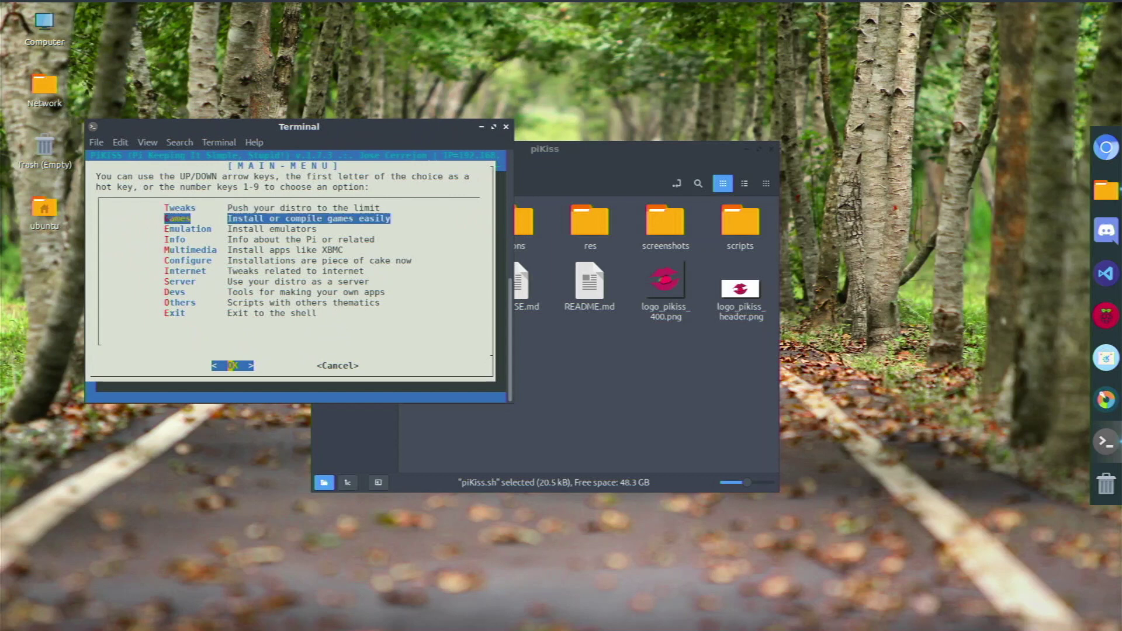
key("Down")
key("Down")
key("Up")
key("Up")
key("Return")
- Look through the Multimedia scripts in PiKISS and return to the main menu
key("Down")
key("Down")
key("Down")
key("Down")
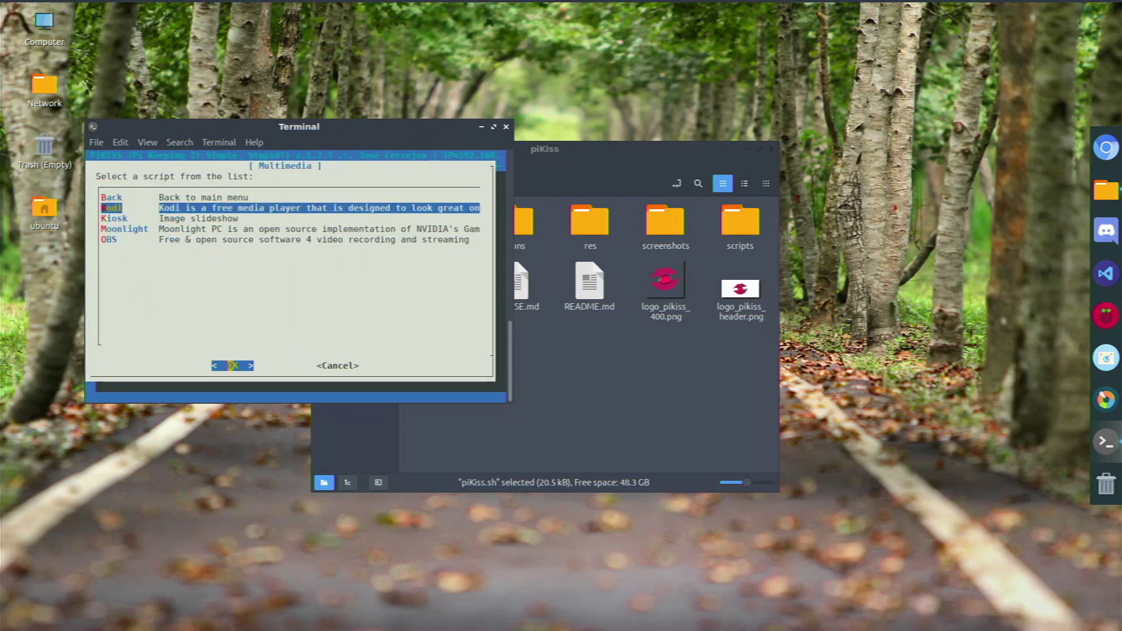
key("Up")
key("Up")
key("Up")
key("Up")
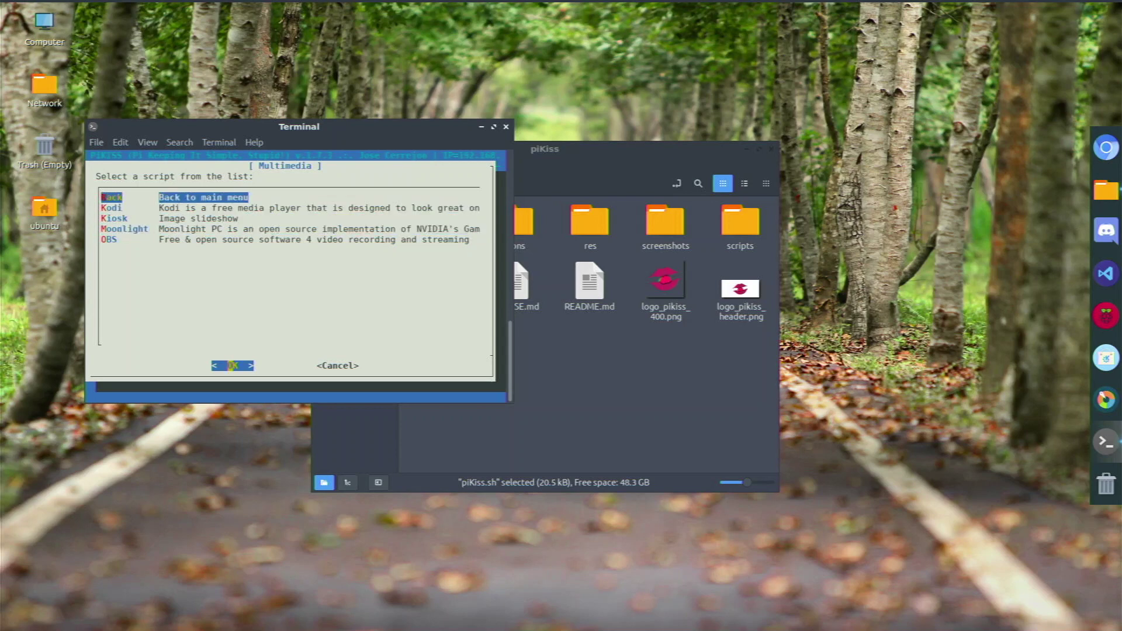
key("Return")
- Look through the script categories in the PiKISS main menu
key("Down")
key("Down")
key("Down")
key("Down")
key("Down")
key("Down")
key("Down")
key("Down")
key("Down")
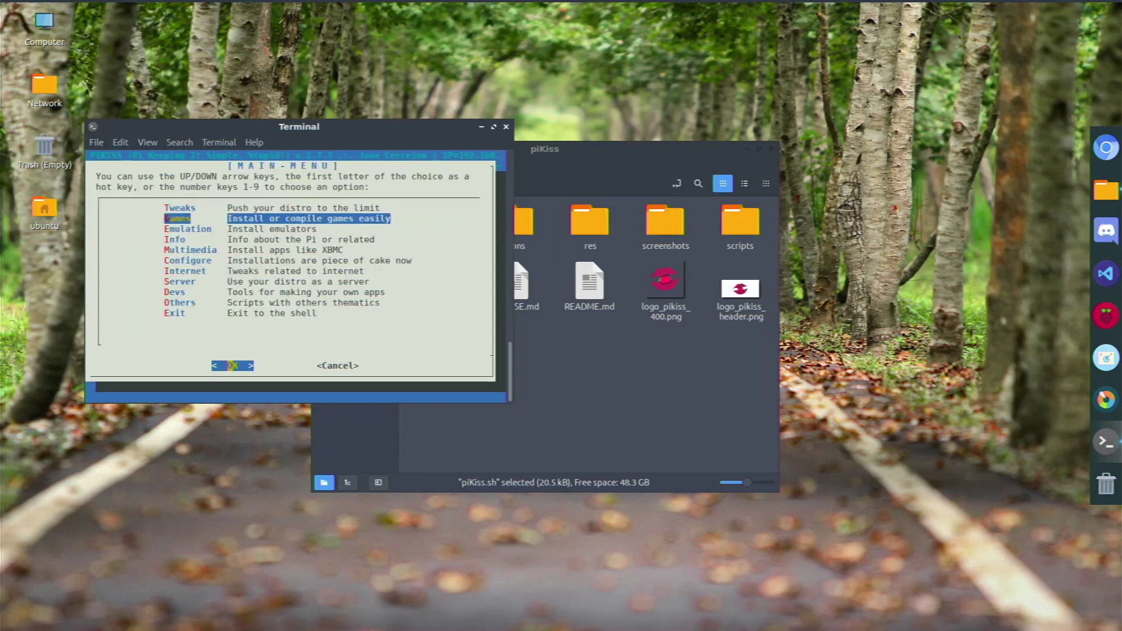
- Open the Internet category in PiKISS and look through its scripts
key("Up")
key("Up")
key("Up")
key("Return")
key("Down")
key("Down")
key("Down")
key("Up")
key("Up")
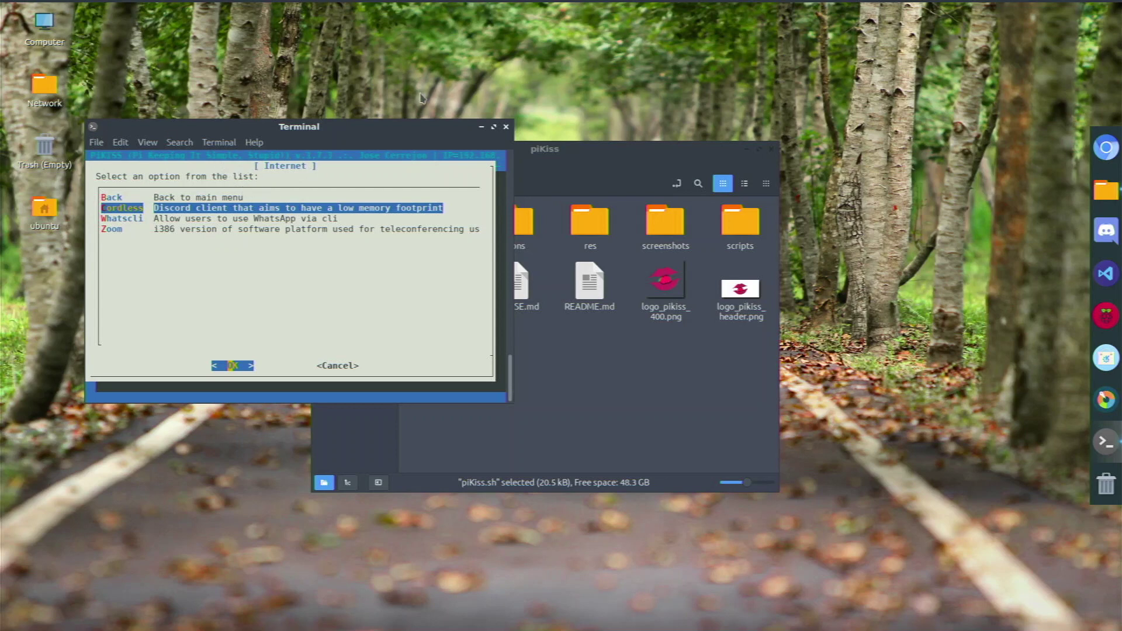
- Close the PiKISS terminal and the piKiss folder window
left_click(506, 127)
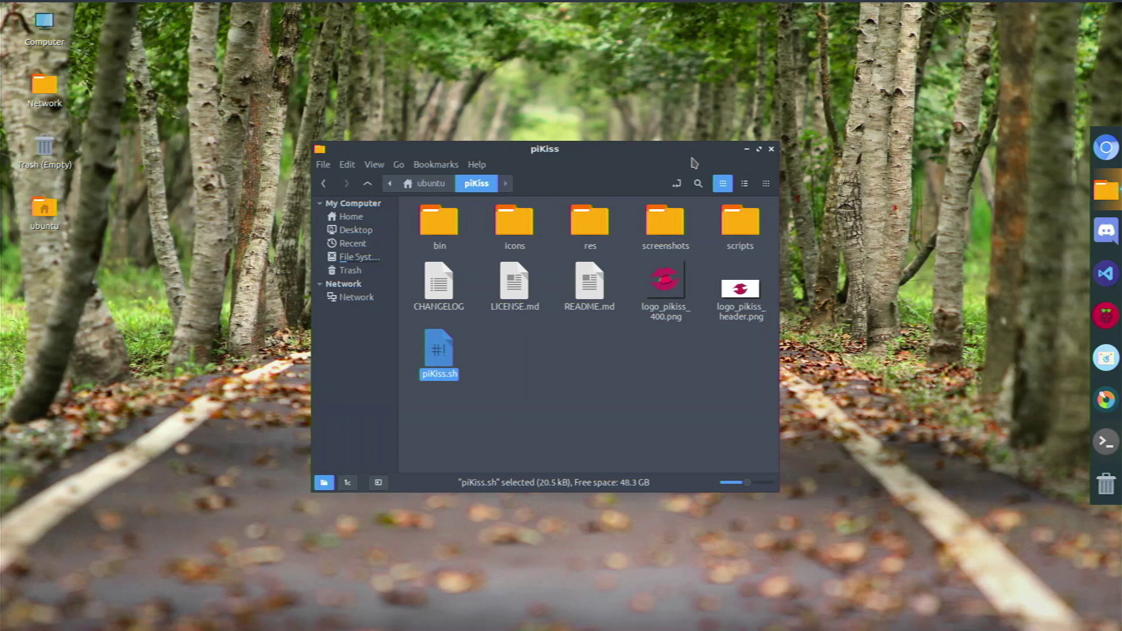
left_click(772, 149)
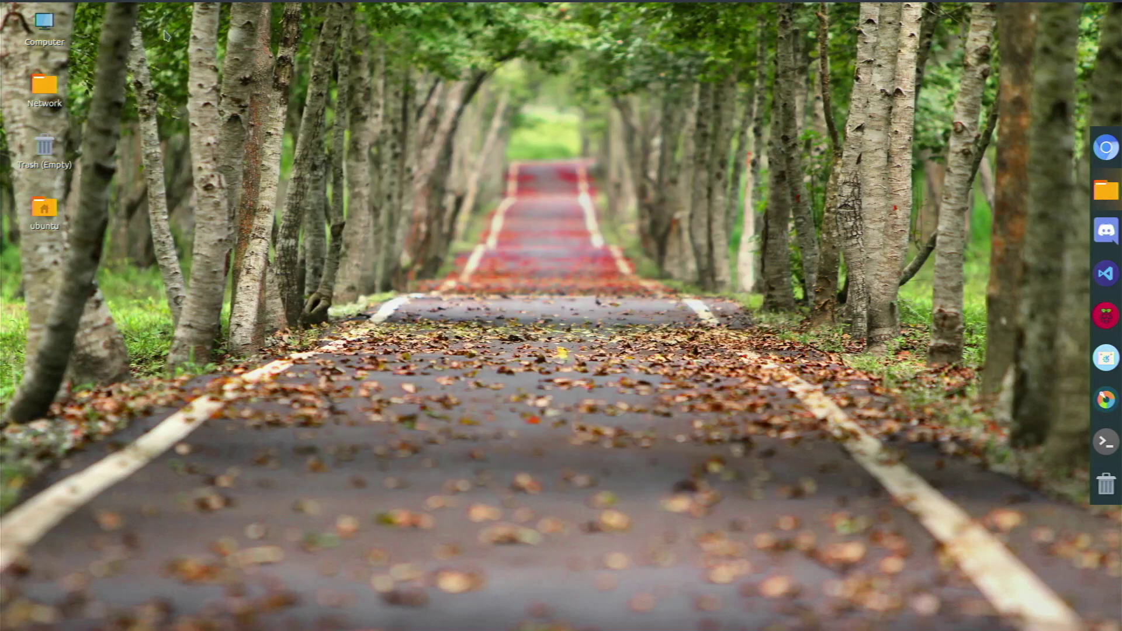
- Look through the Office and Programming applications in the applications menu and dismiss it
left_click(10, 10)
mouse_move(50, 153)
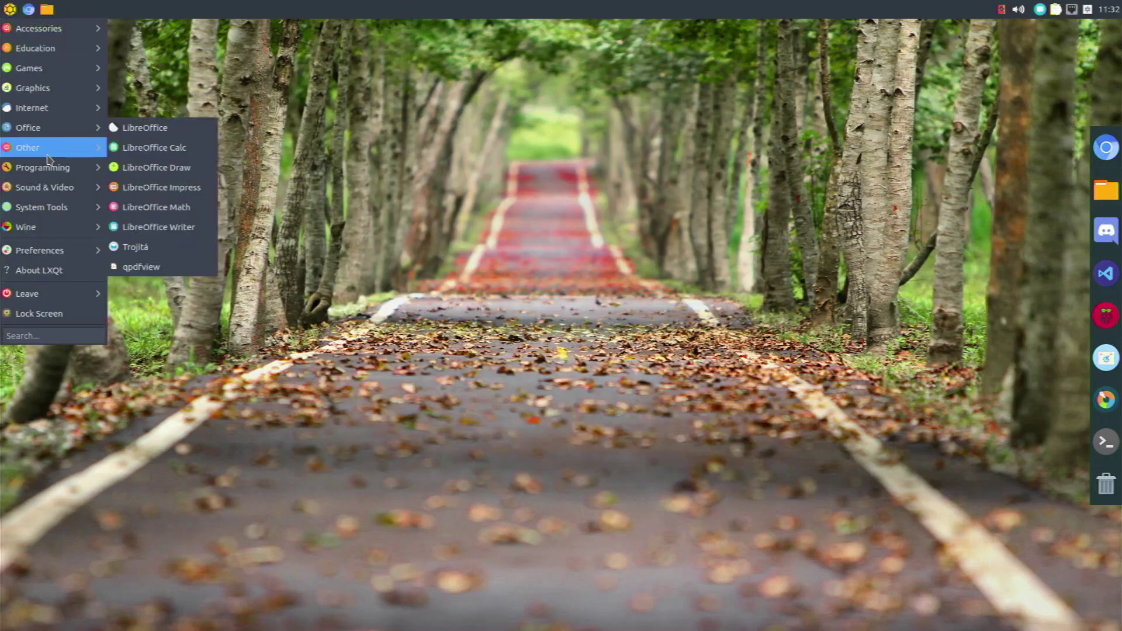
mouse_move(40, 196)
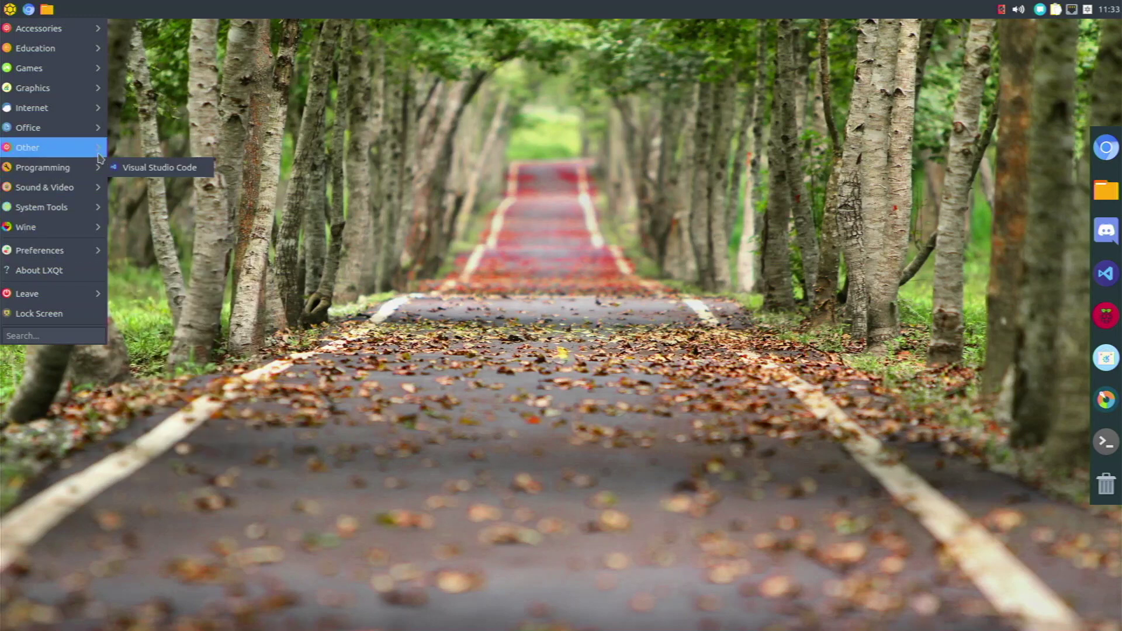
left_click(120, 153)
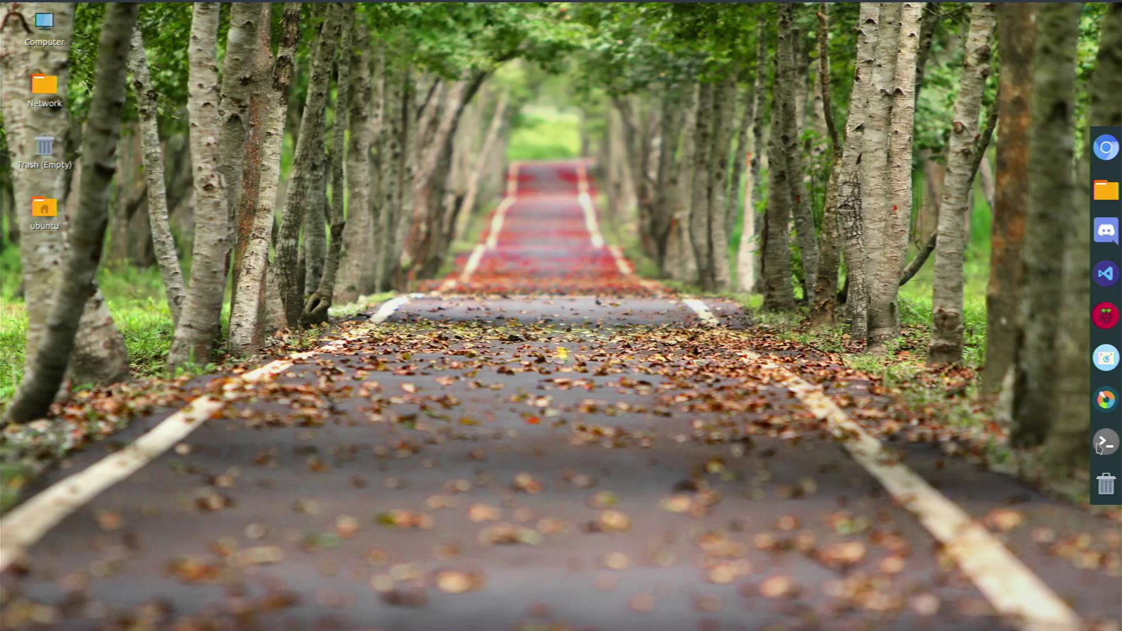
- Run sudo chromium-armhf in a new terminal, move the terminal window up and dismiss the network notification
key("ctrl+alt+t")
type("sudo chrom")
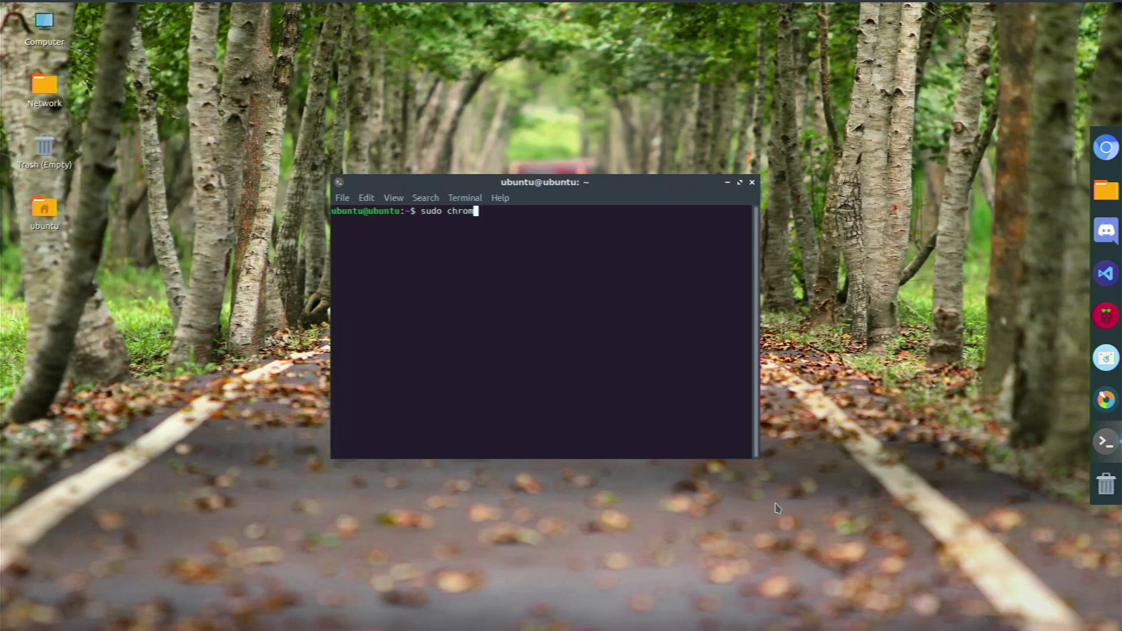
type("ium-armhf")
key("Return")
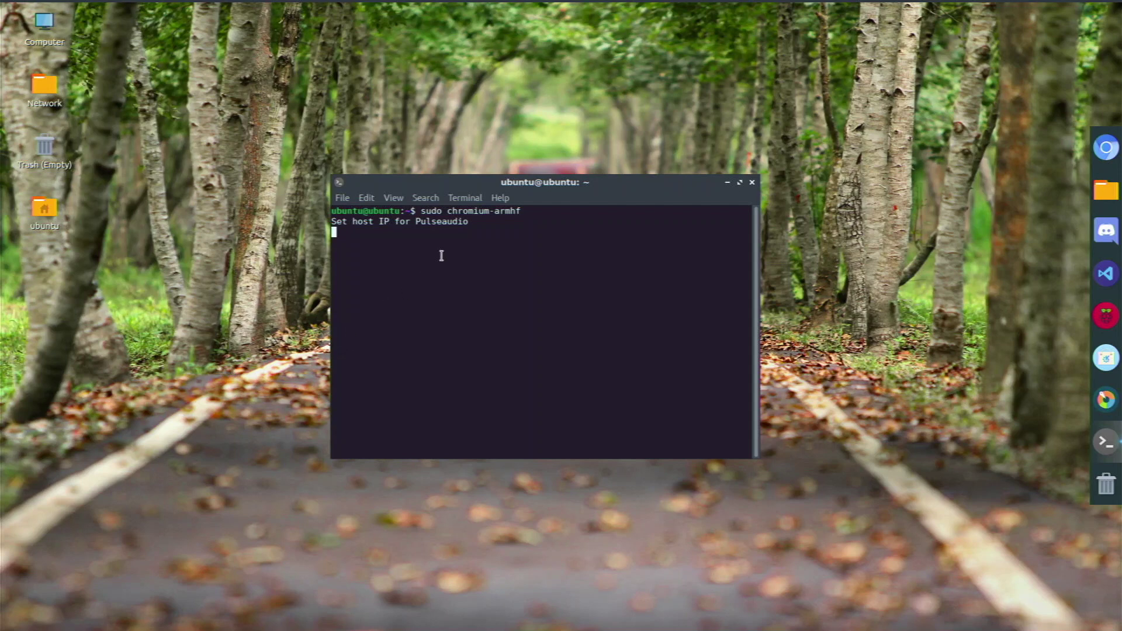
left_click_drag(501, 190, 421, 162)
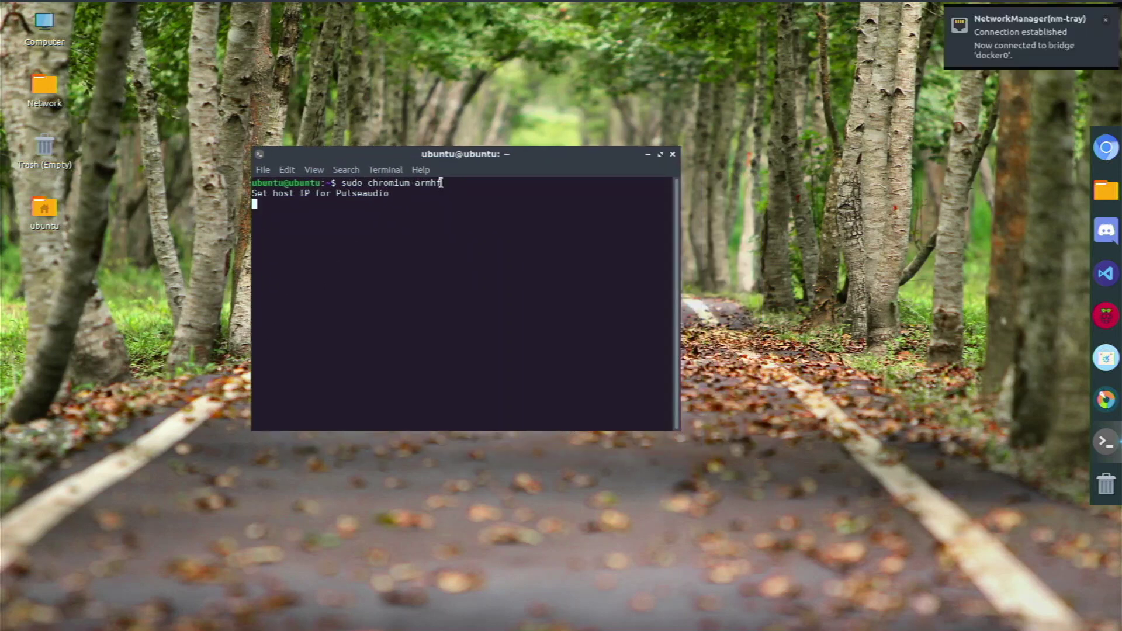
left_click(1106, 21)
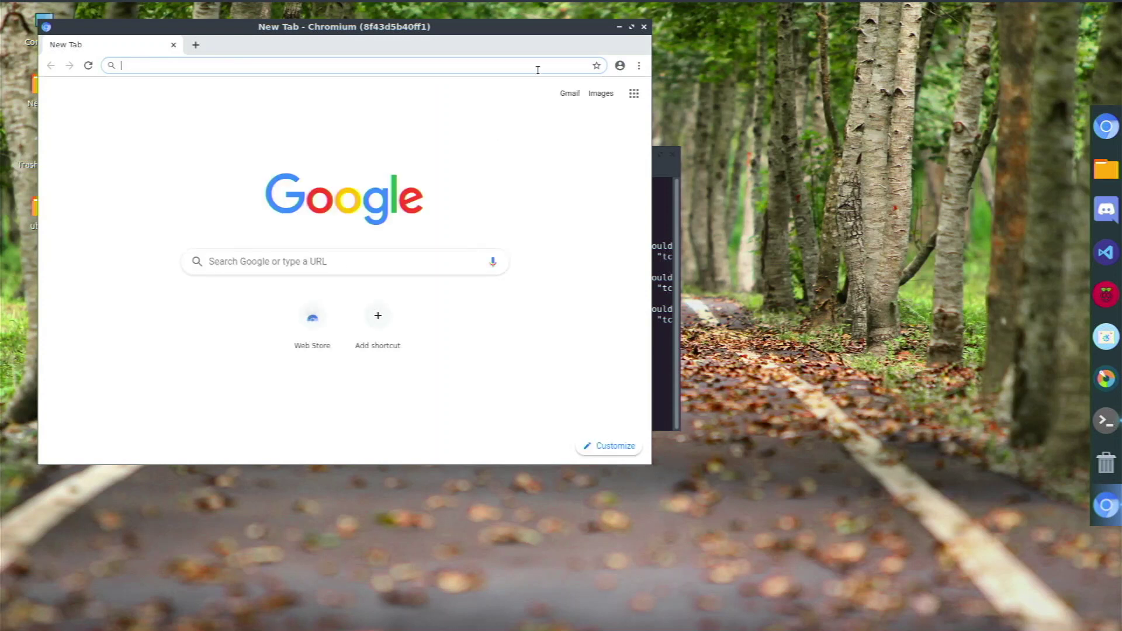
- Shift the armhf Chromium window slightly, then close it together with its terminal
left_click_drag(471, 27, 494, 40)
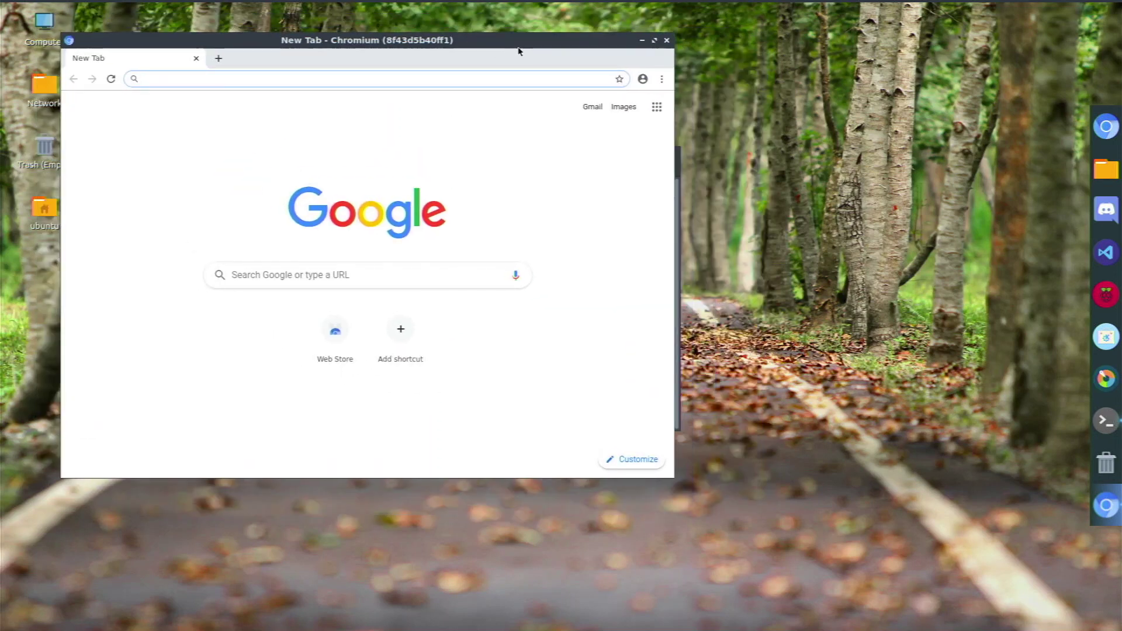
left_click(667, 40)
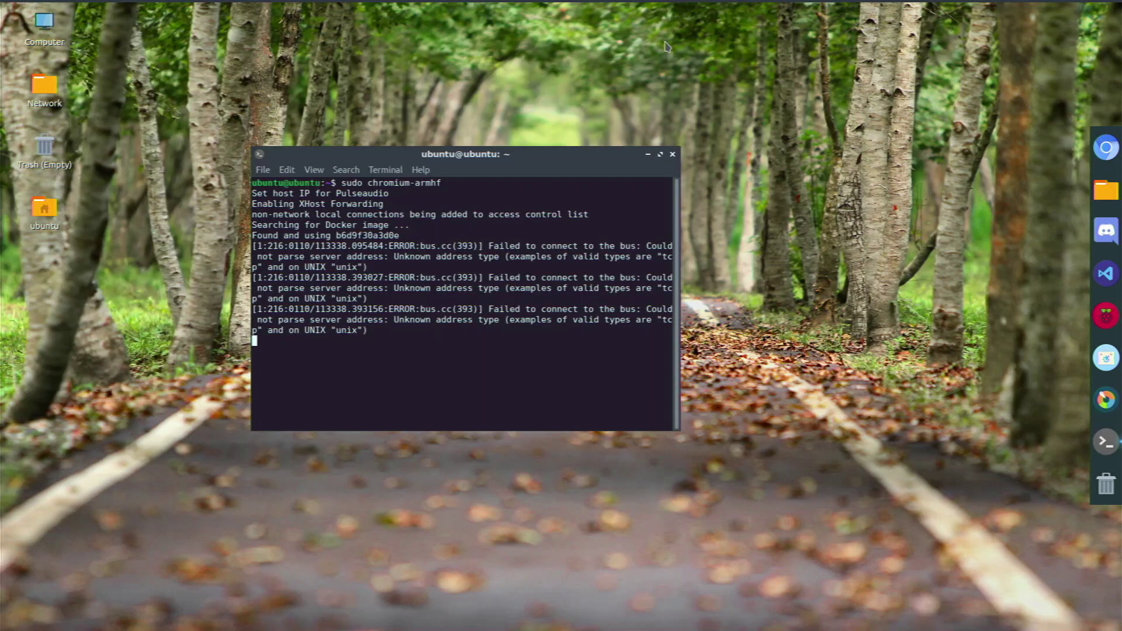
left_click(673, 154)
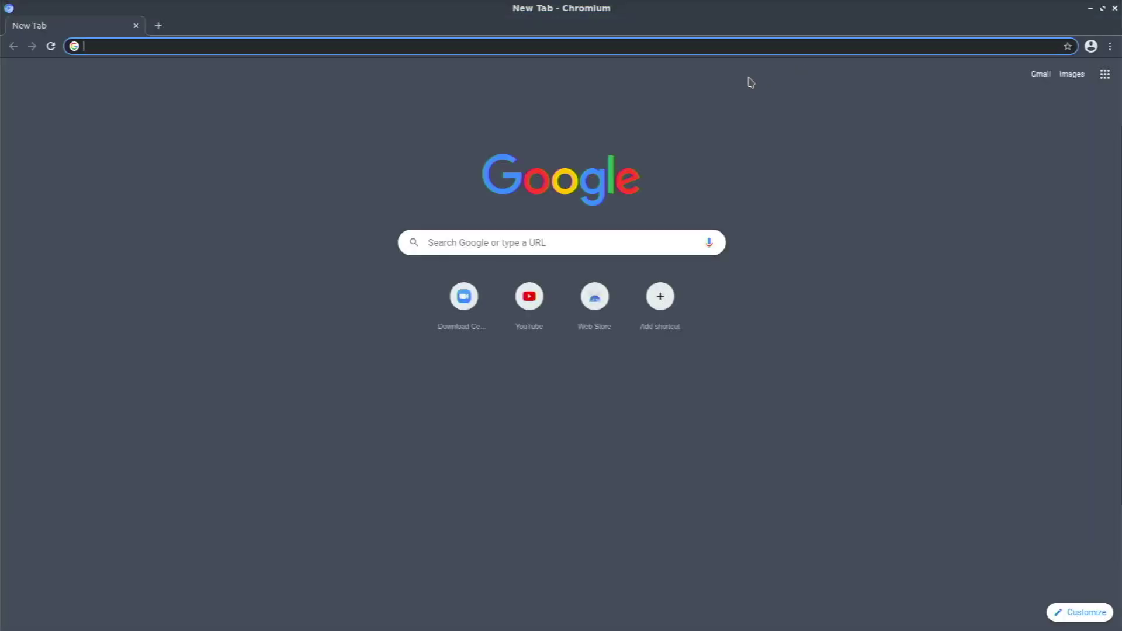
- Switch to the regular Chromium browser and load youtube.com
type("youtube")
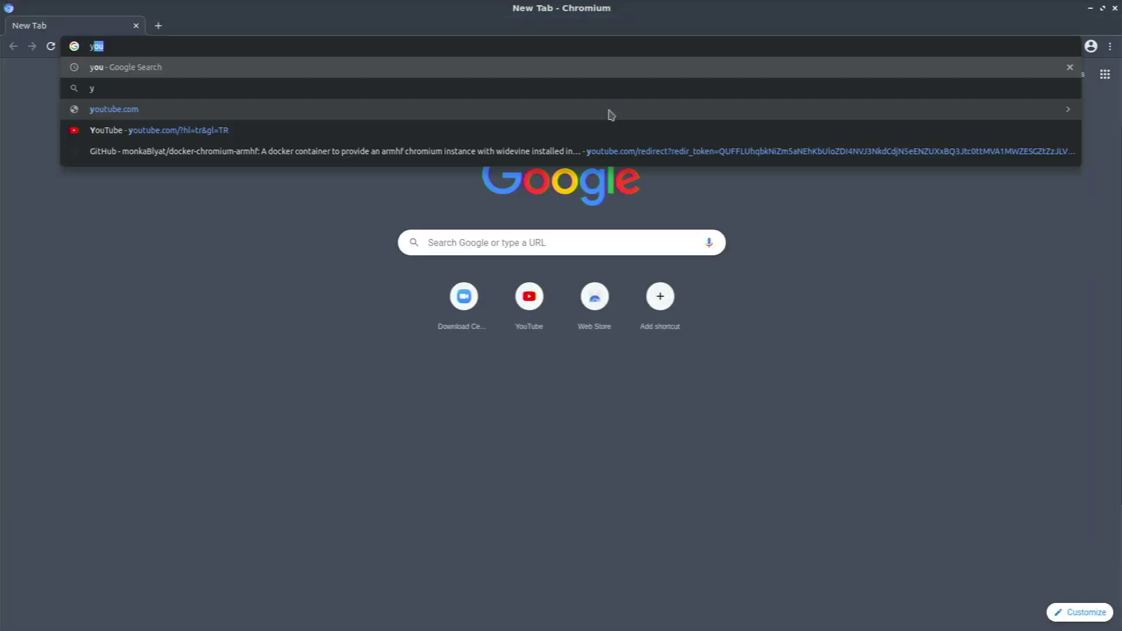
type(".com")
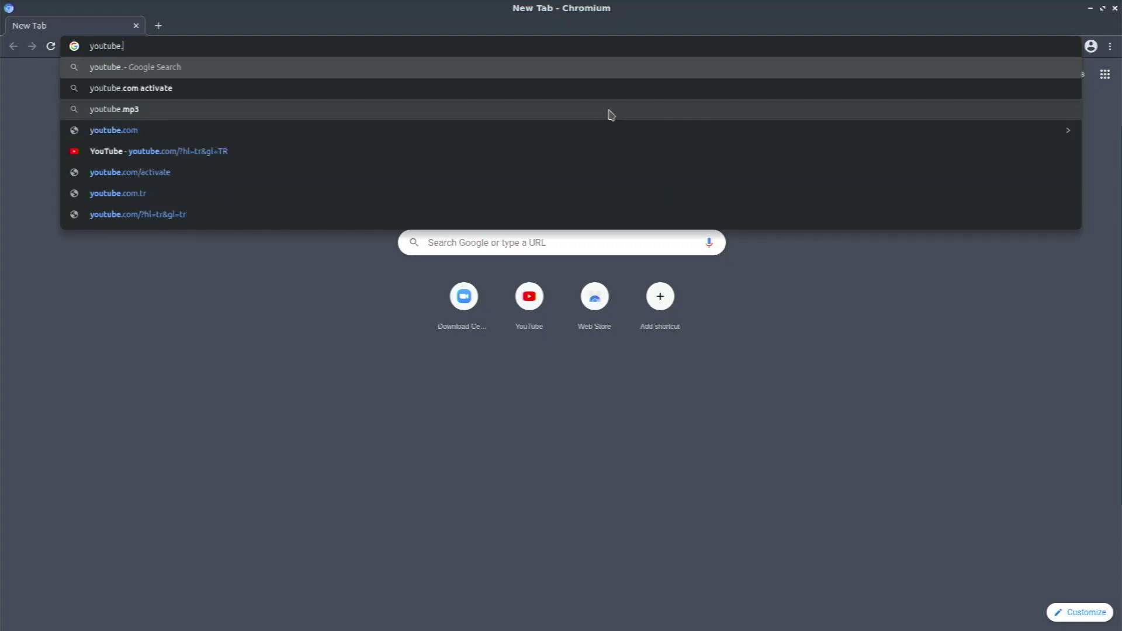
key("Return")
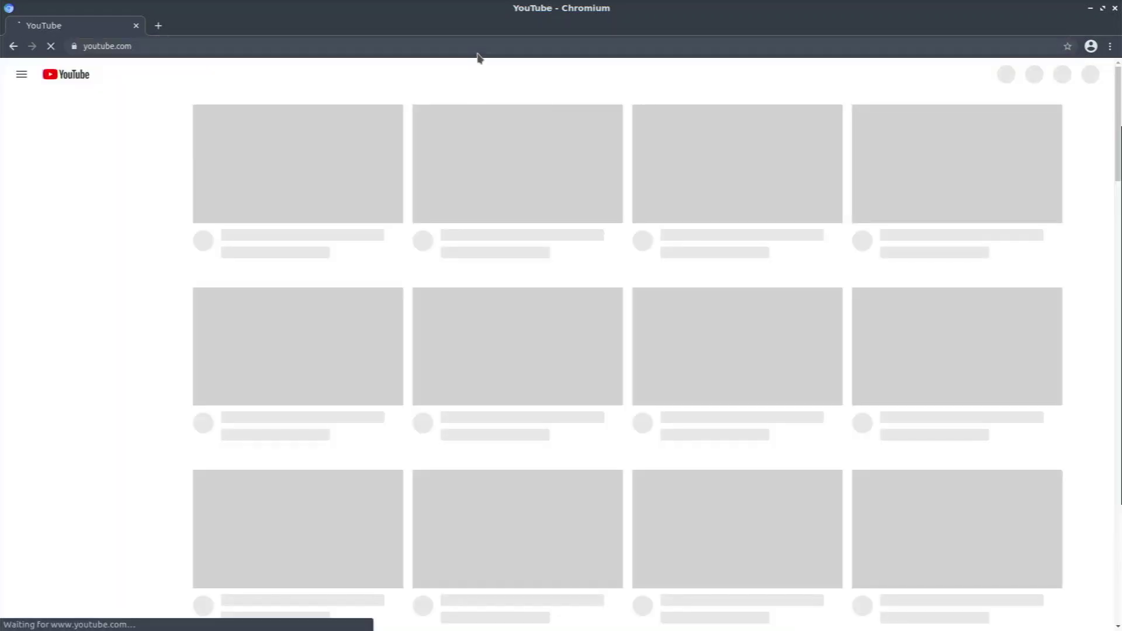
- Search the web for amazon and open the Amazon.com.tr result
left_click(473, 47)
key("BackSpace")
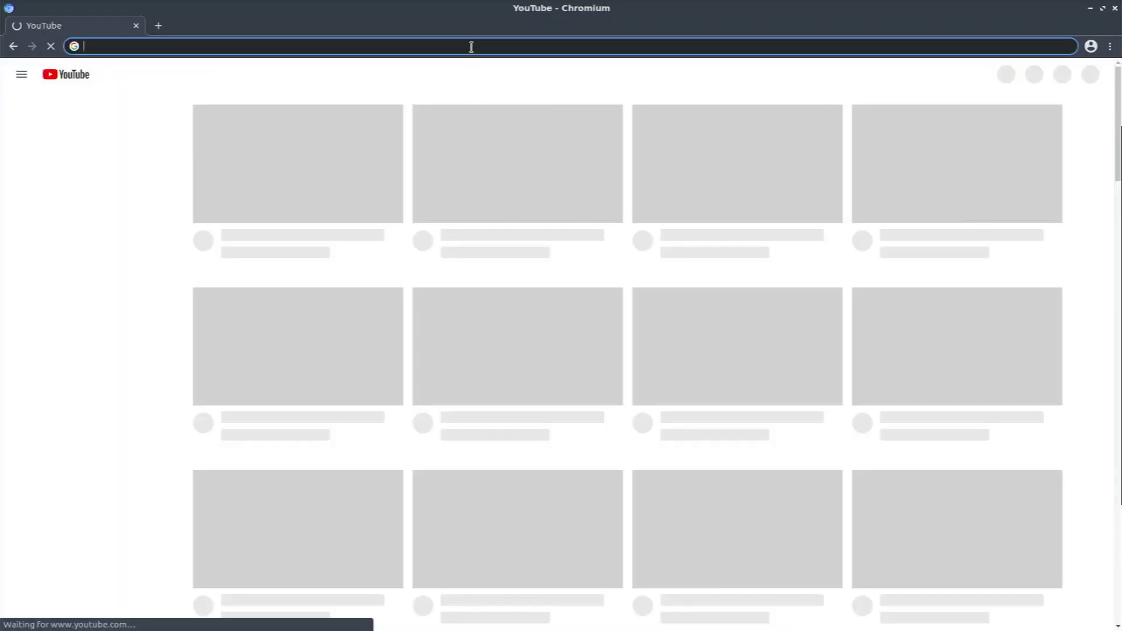
type("amazon")
key("Return")
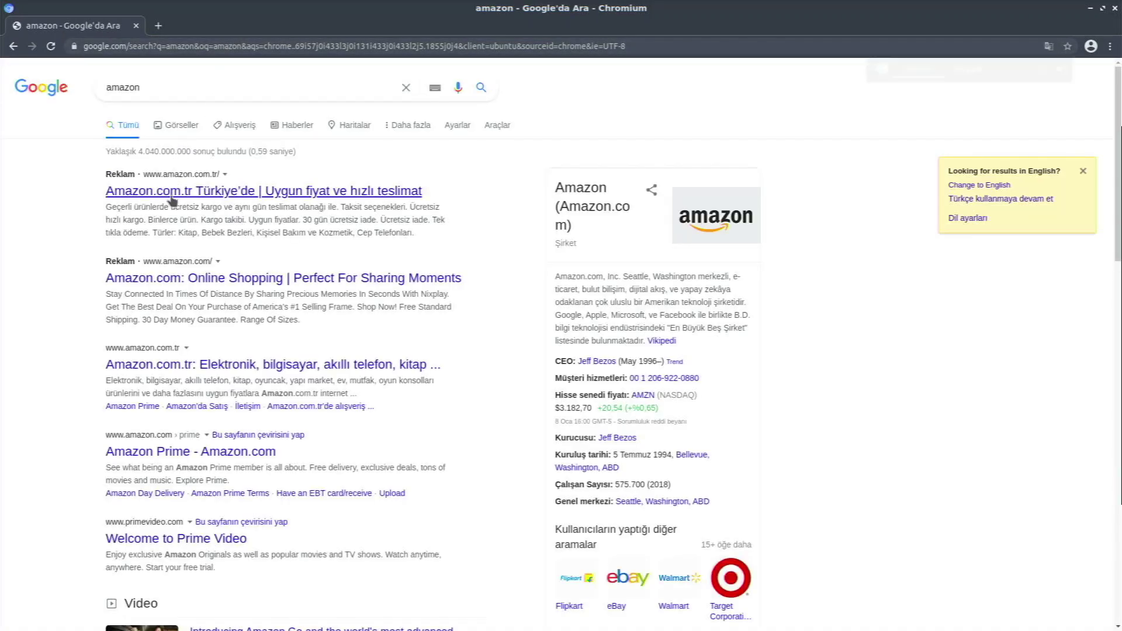
left_click(184, 190)
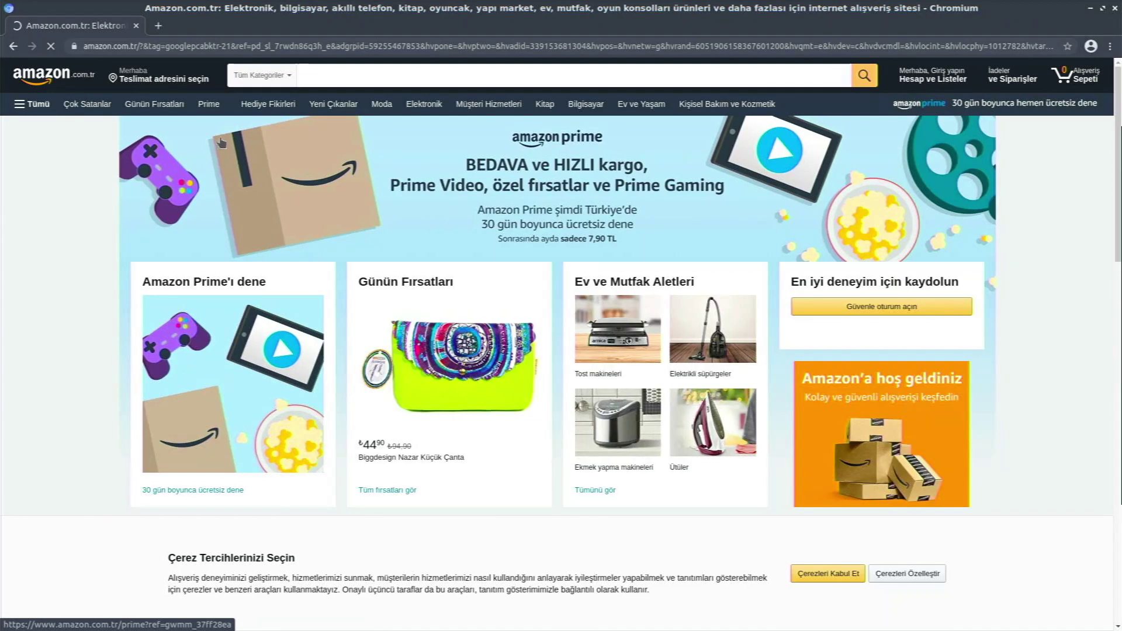
- Accept the cookies on the Amazon.com.tr home page, look over the page and close the browser
scroll(271, 220, "down", 4)
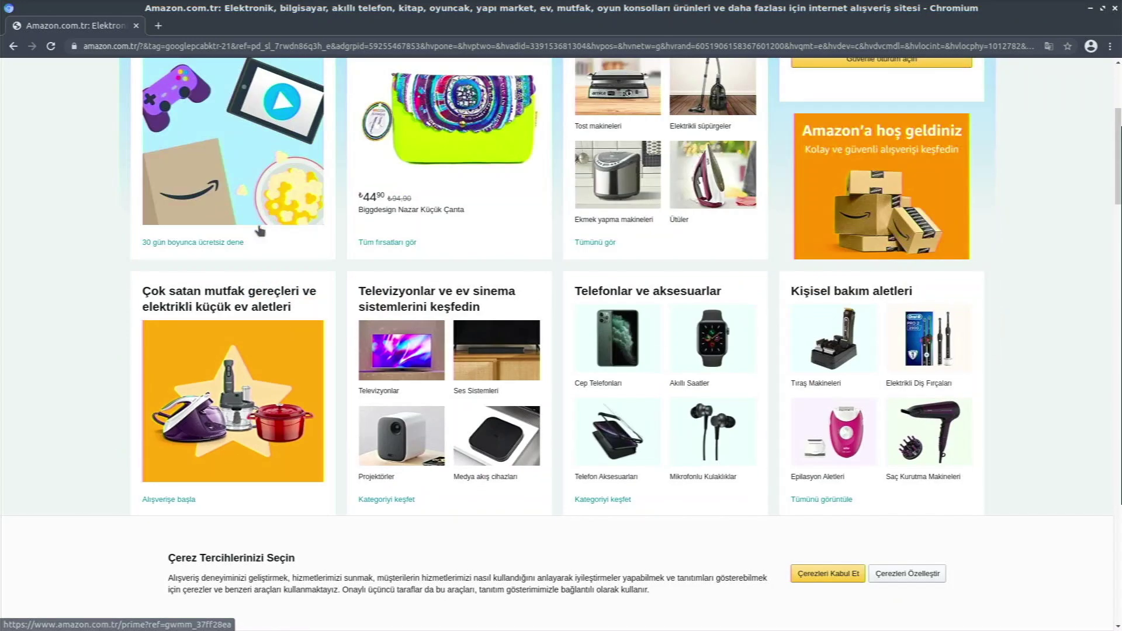
left_click(827, 574)
scroll(475, 320, "down", 1)
scroll(474, 319, "up", 5)
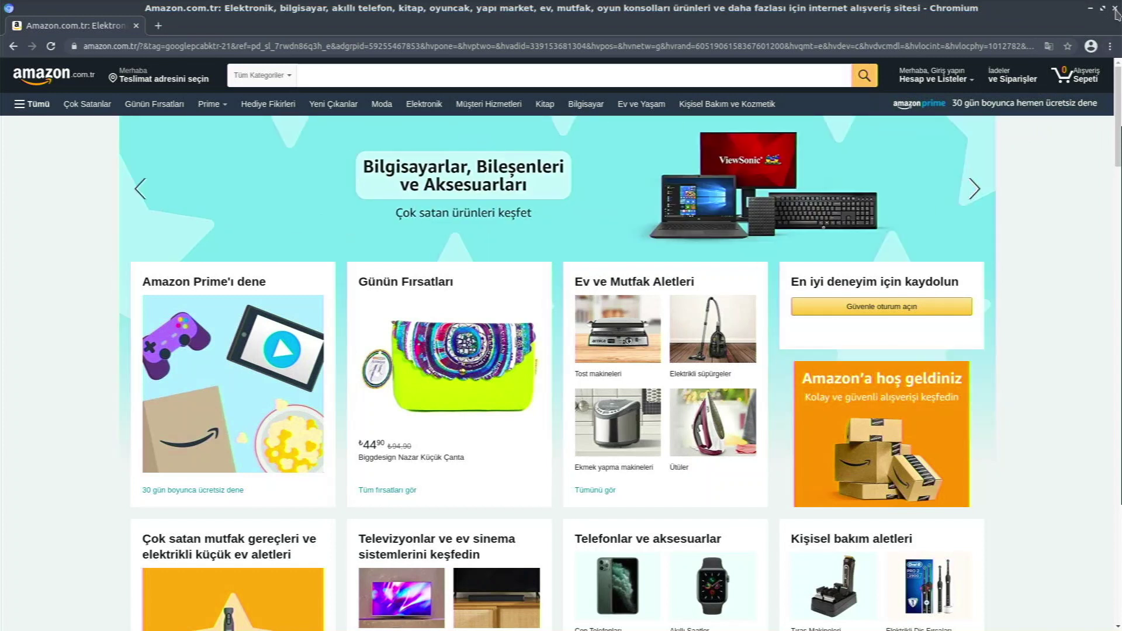
left_click(1116, 9)
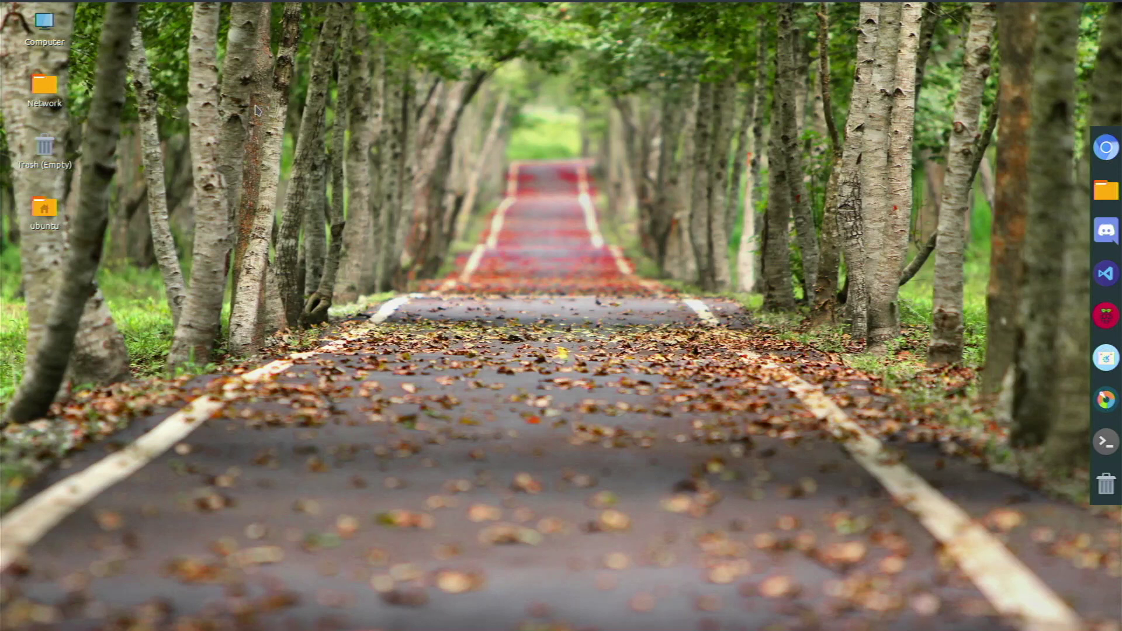
mouse_move(345, 3)
mouse_move(1106, 5)
mouse_move(6, 7)
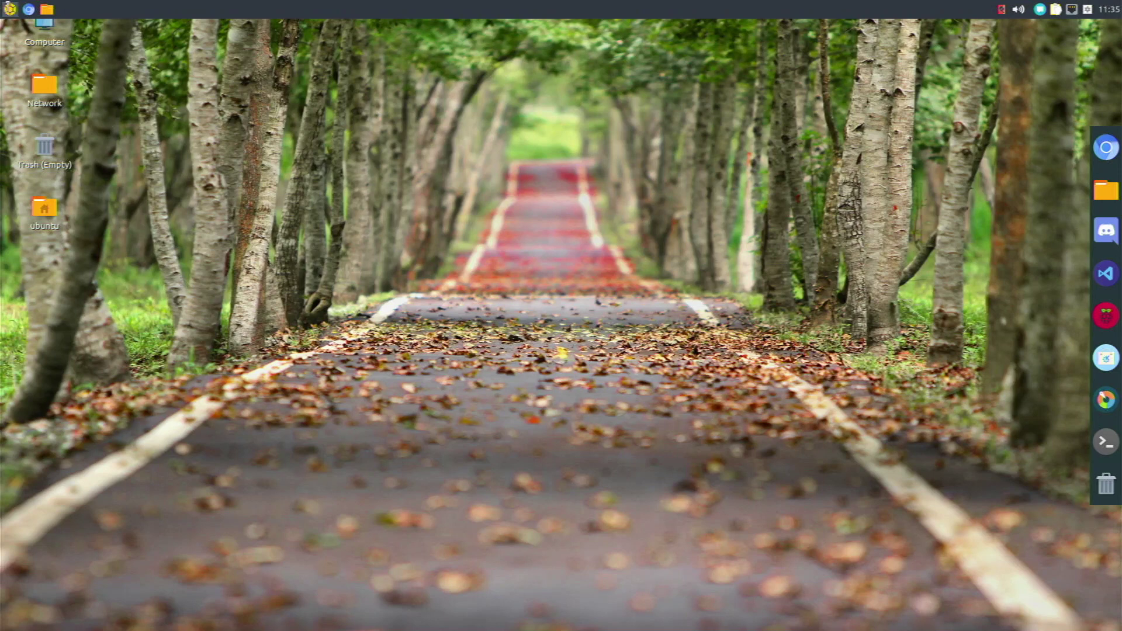
left_click(7, 7)
left_click(292, 119)
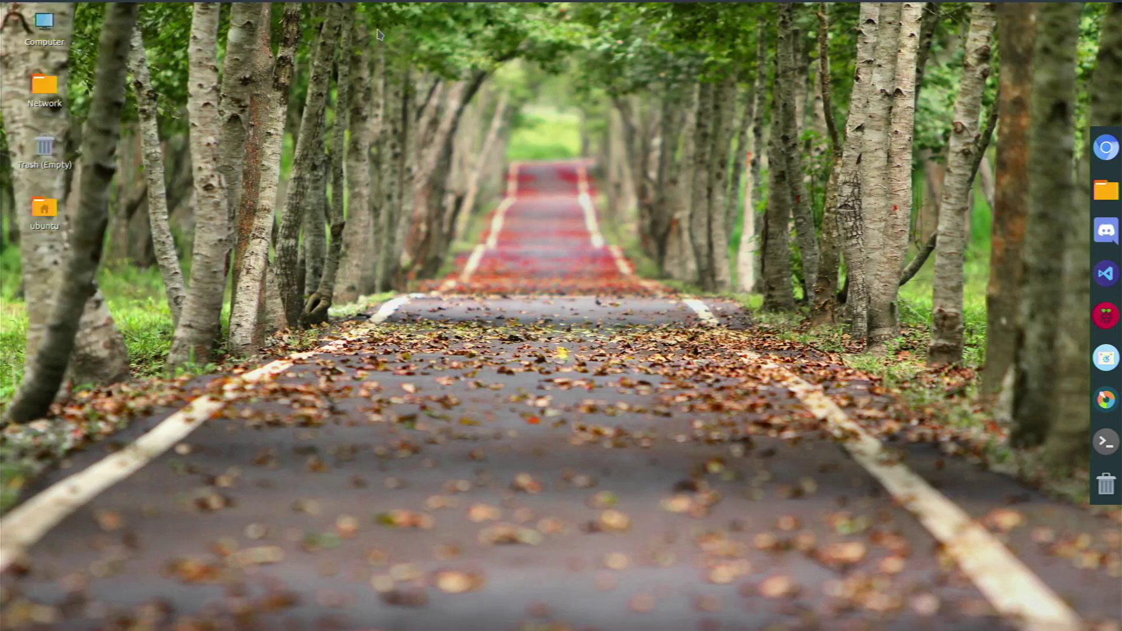